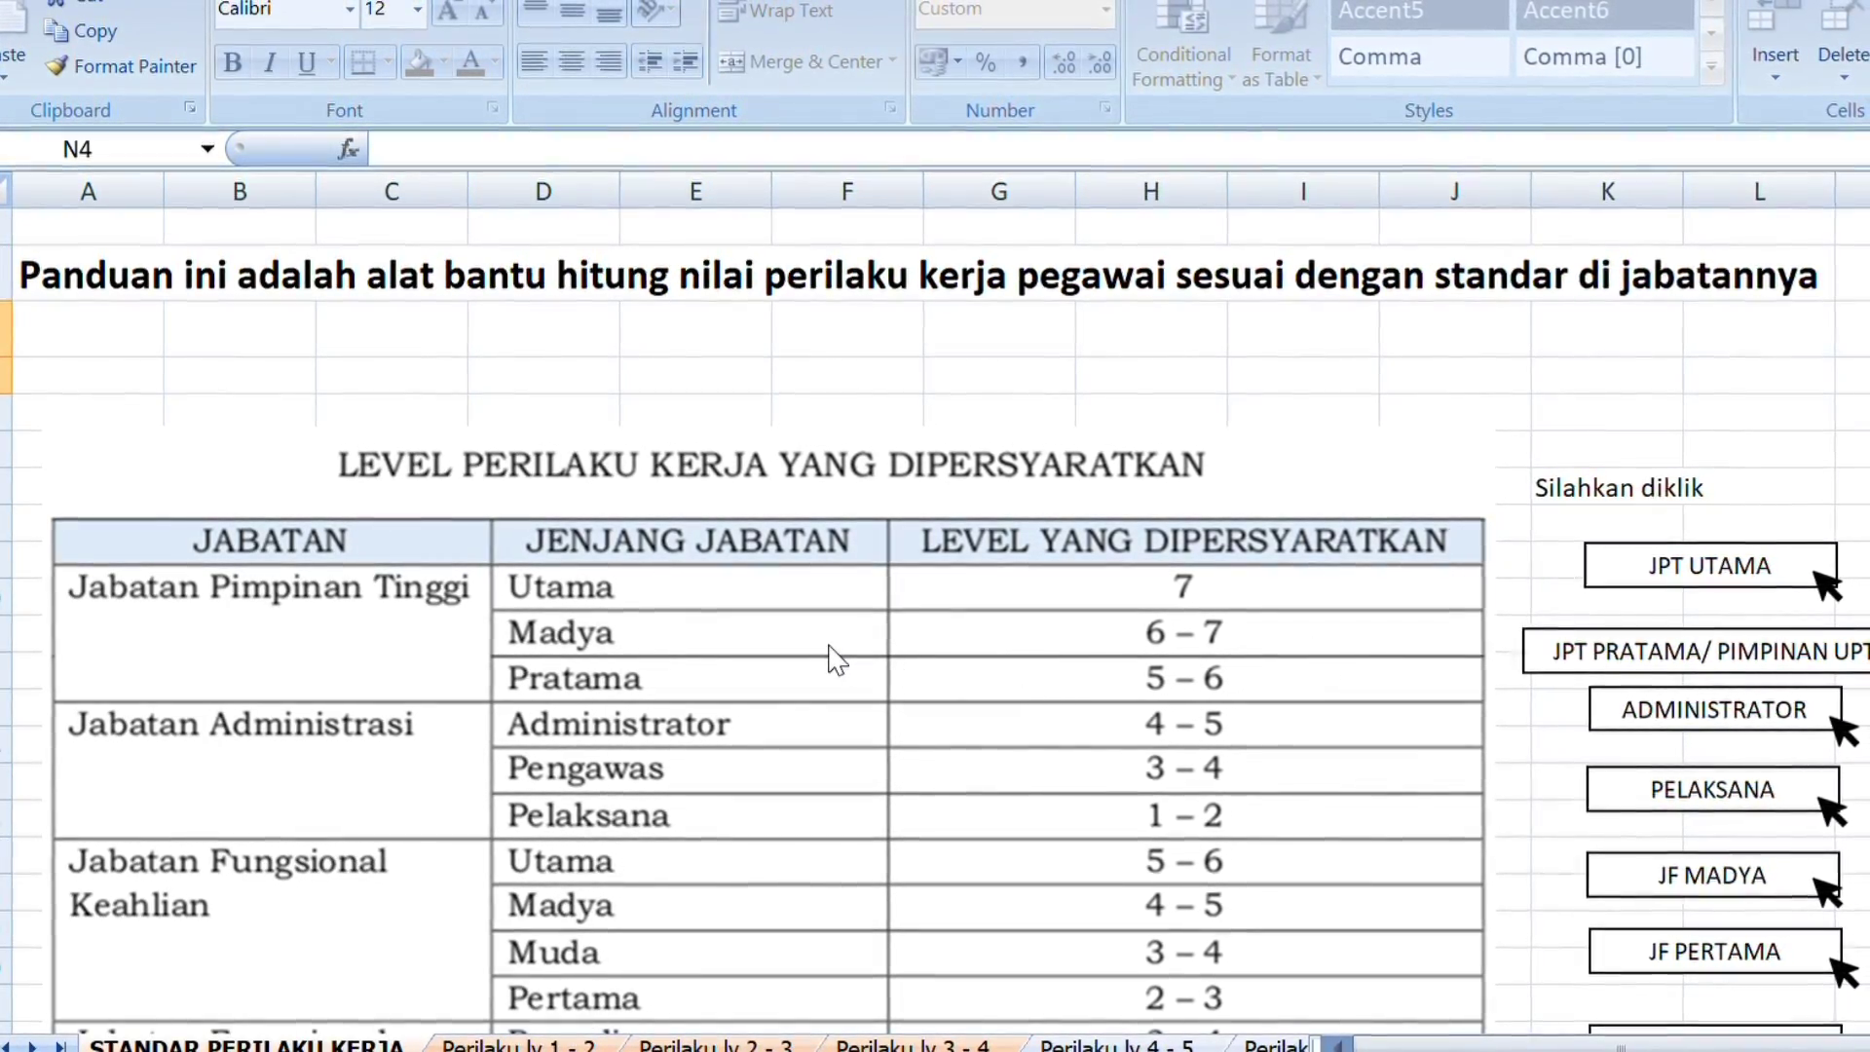
- Look over the required behaviour levels per position and open the PELAKSANA link to the level 1 - 2 assessment sheet
{"action": "scroll", "coordinate": [838, 661], "scroll_direction": "down", "scroll_amount": 1}
{"action": "scroll", "coordinate": [827, 646], "scroll_direction": "down", "scroll_amount": 1}
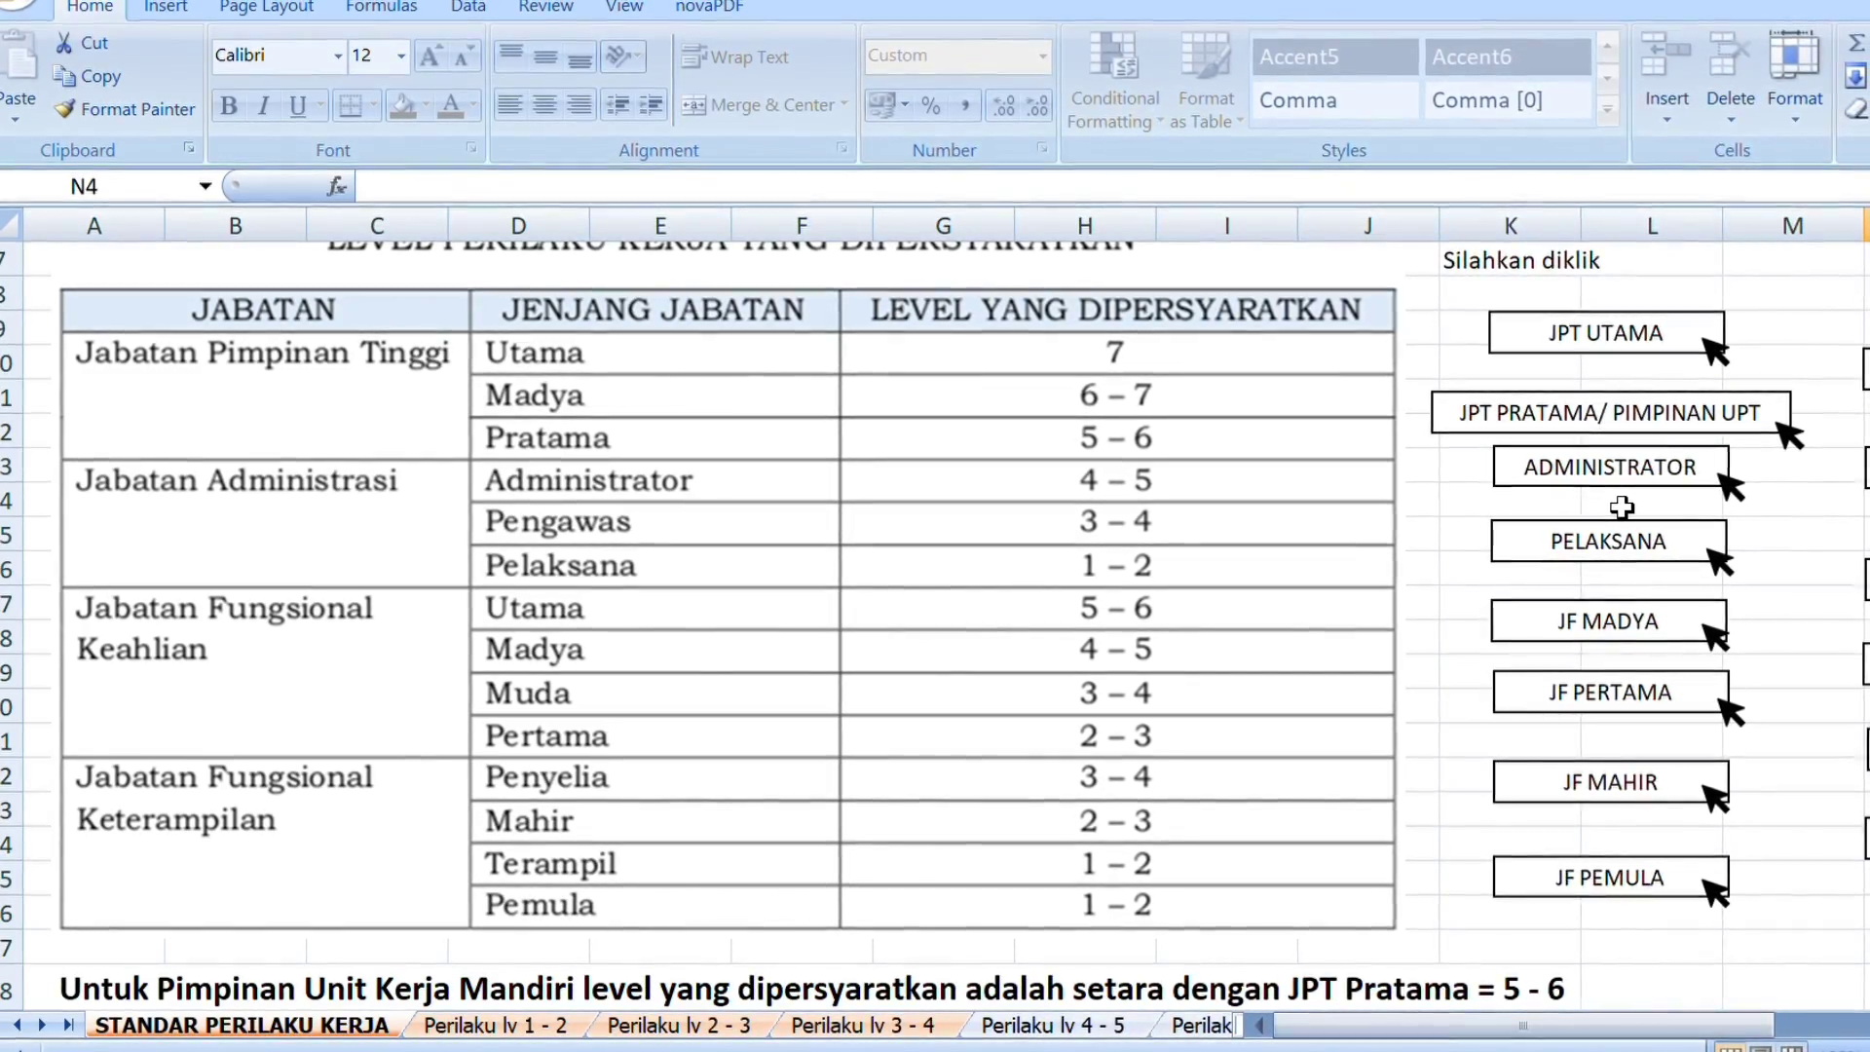
{"action": "scroll", "coordinate": [1617, 510], "scroll_direction": "up", "scroll_amount": 2}
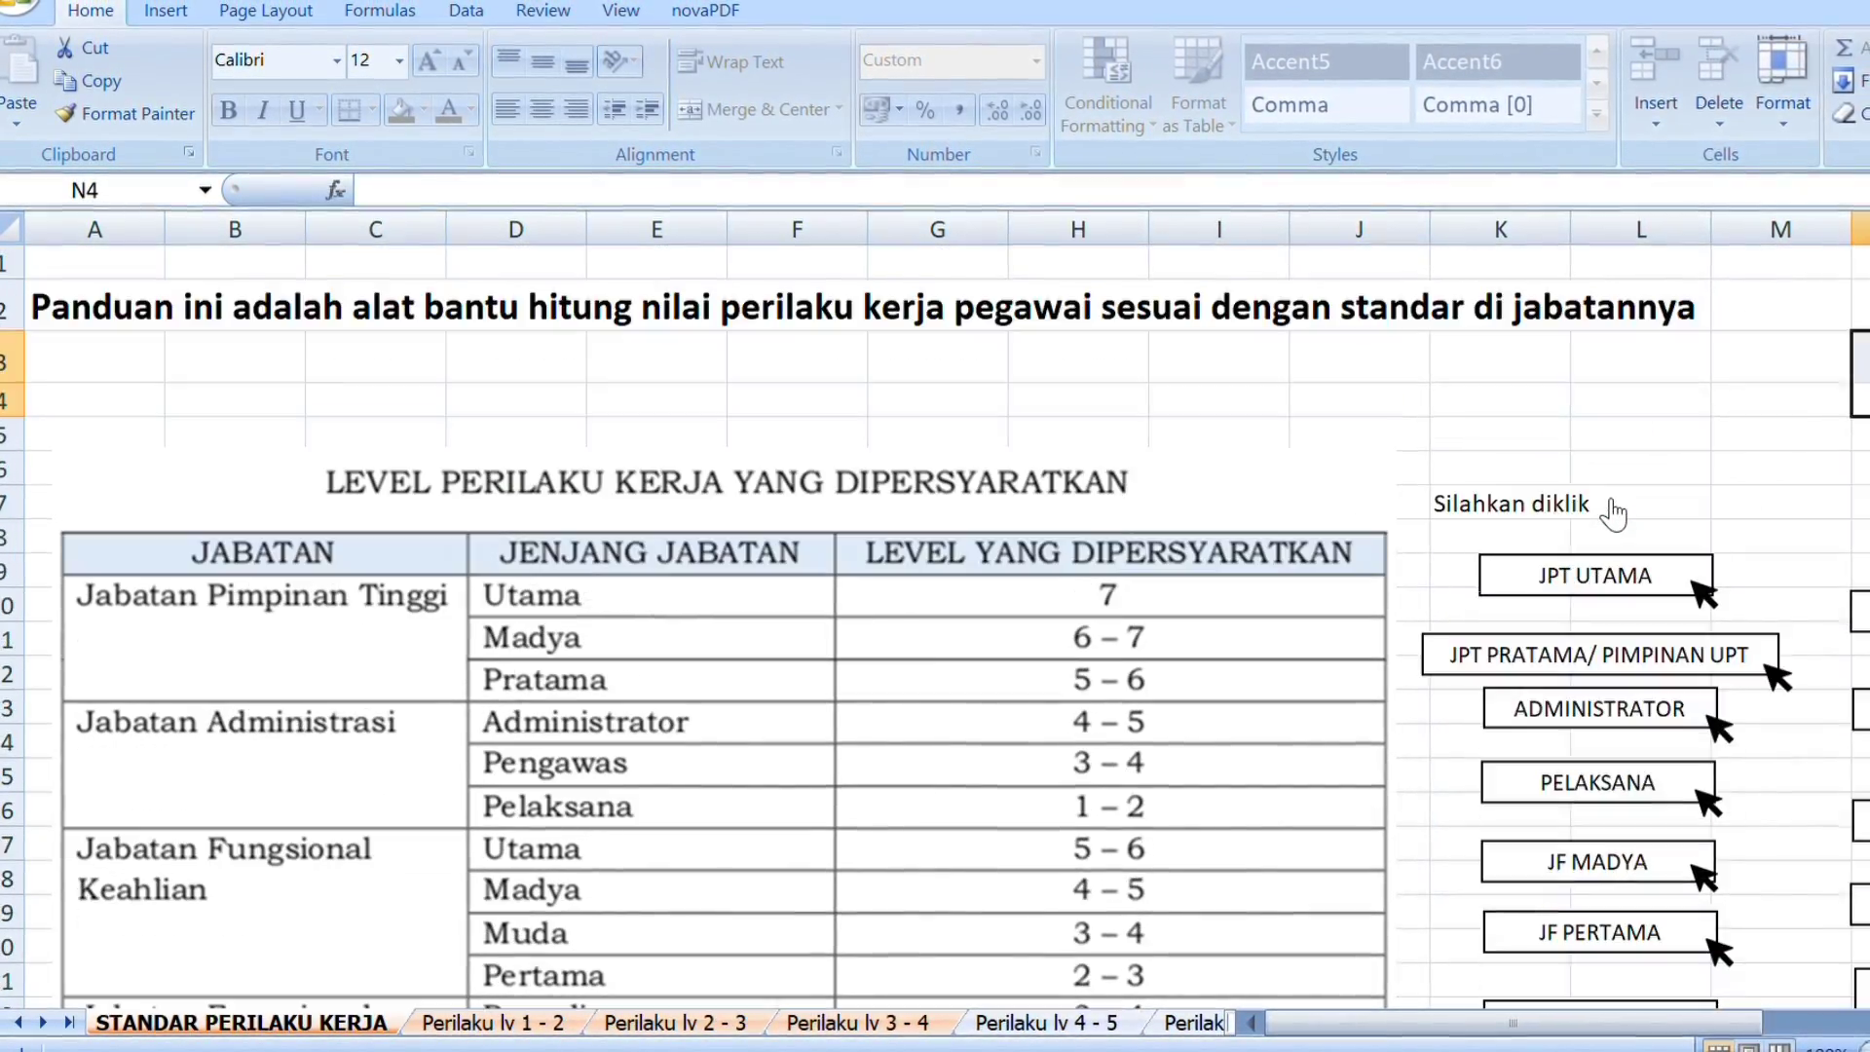
{"action": "scroll", "coordinate": [1612, 511], "scroll_direction": "down", "scroll_amount": 1}
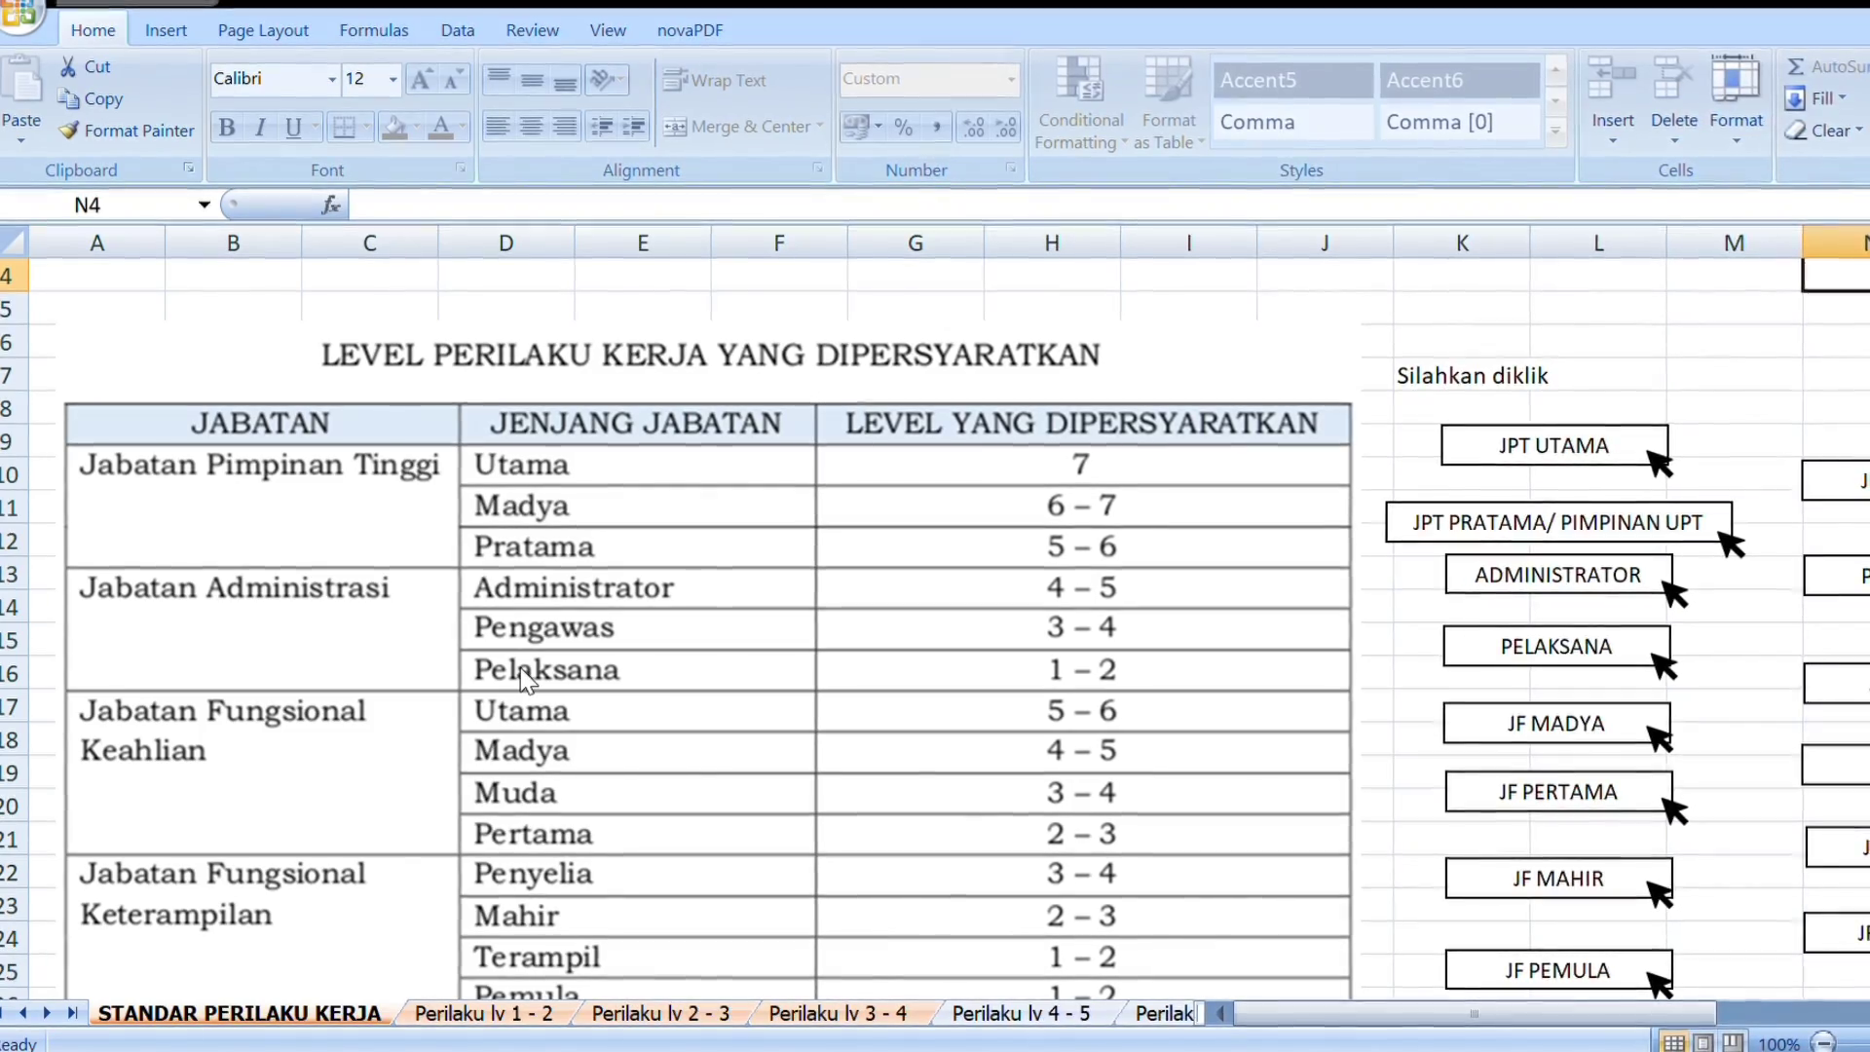
{"action": "left_click", "coordinate": [1553, 651]}
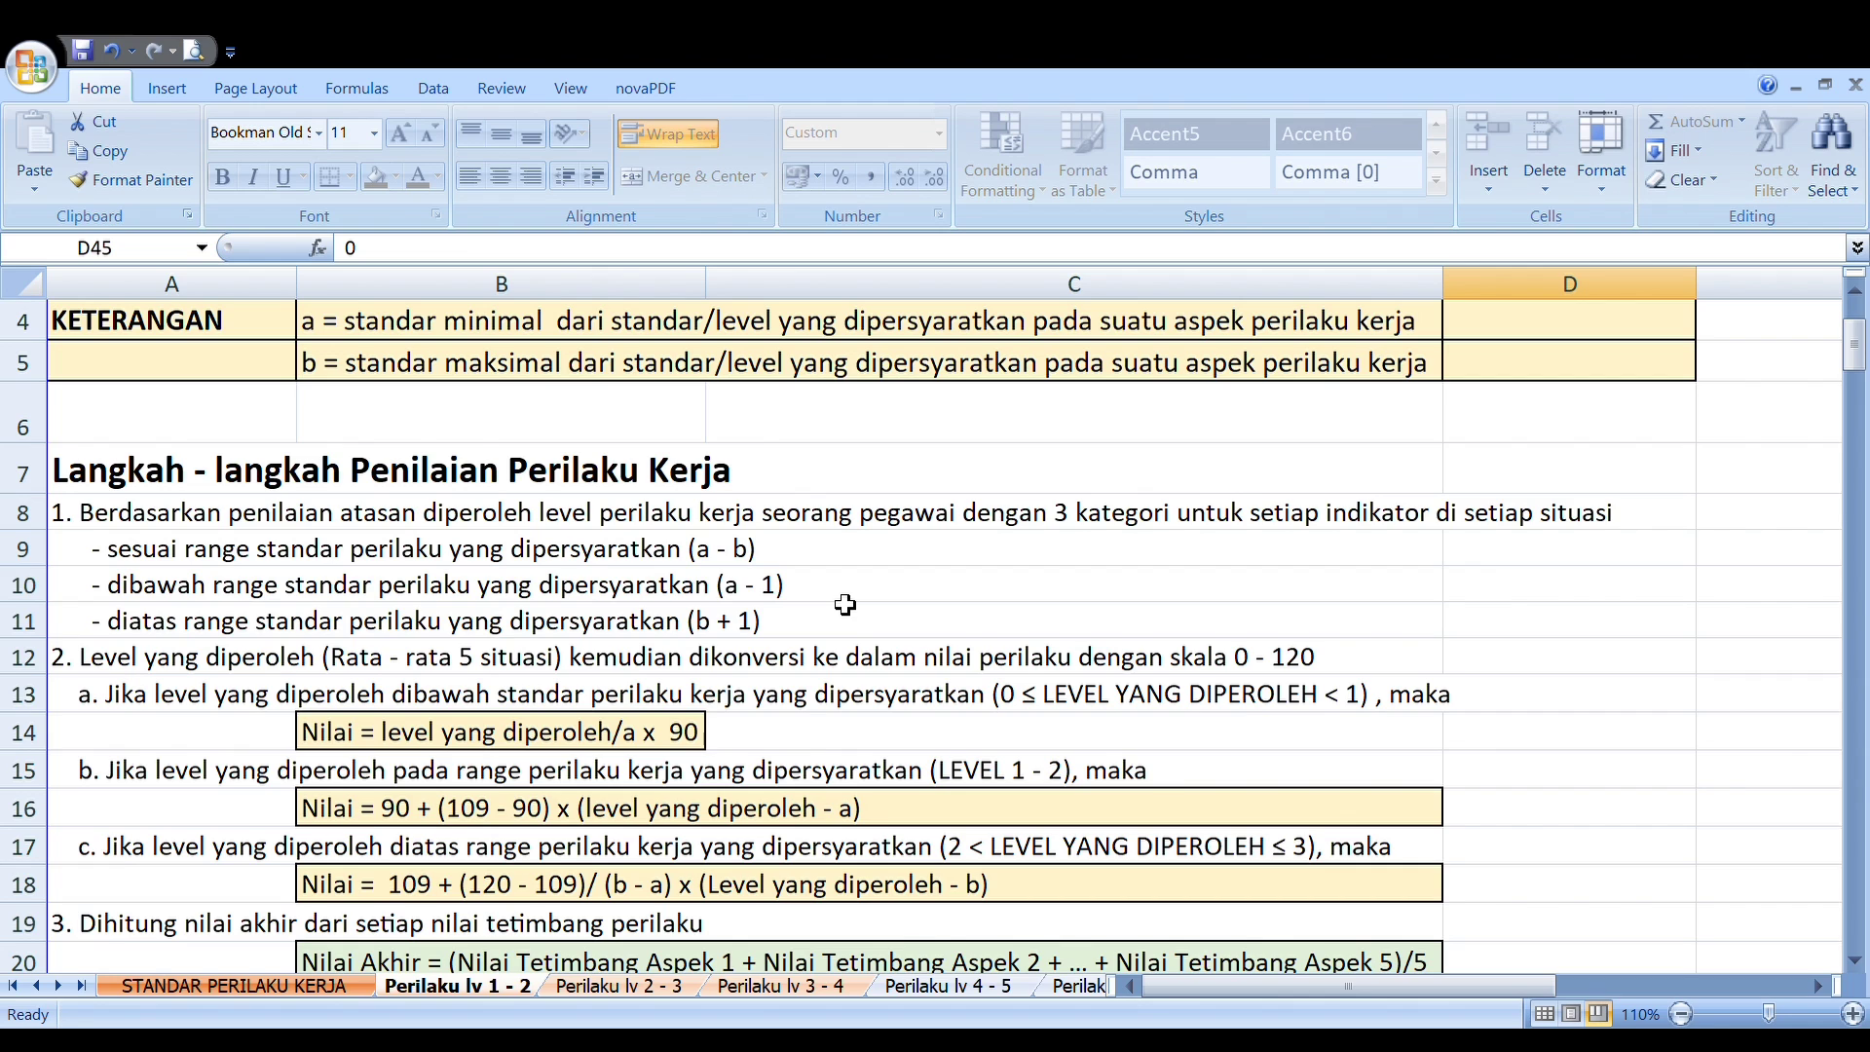
- Read the work behaviour assessment steps and formulas, and examine the start of the Orientasi Pelayanan indicator table
{"action": "scroll", "coordinate": [844, 605], "scroll_direction": "down", "scroll_amount": 1}
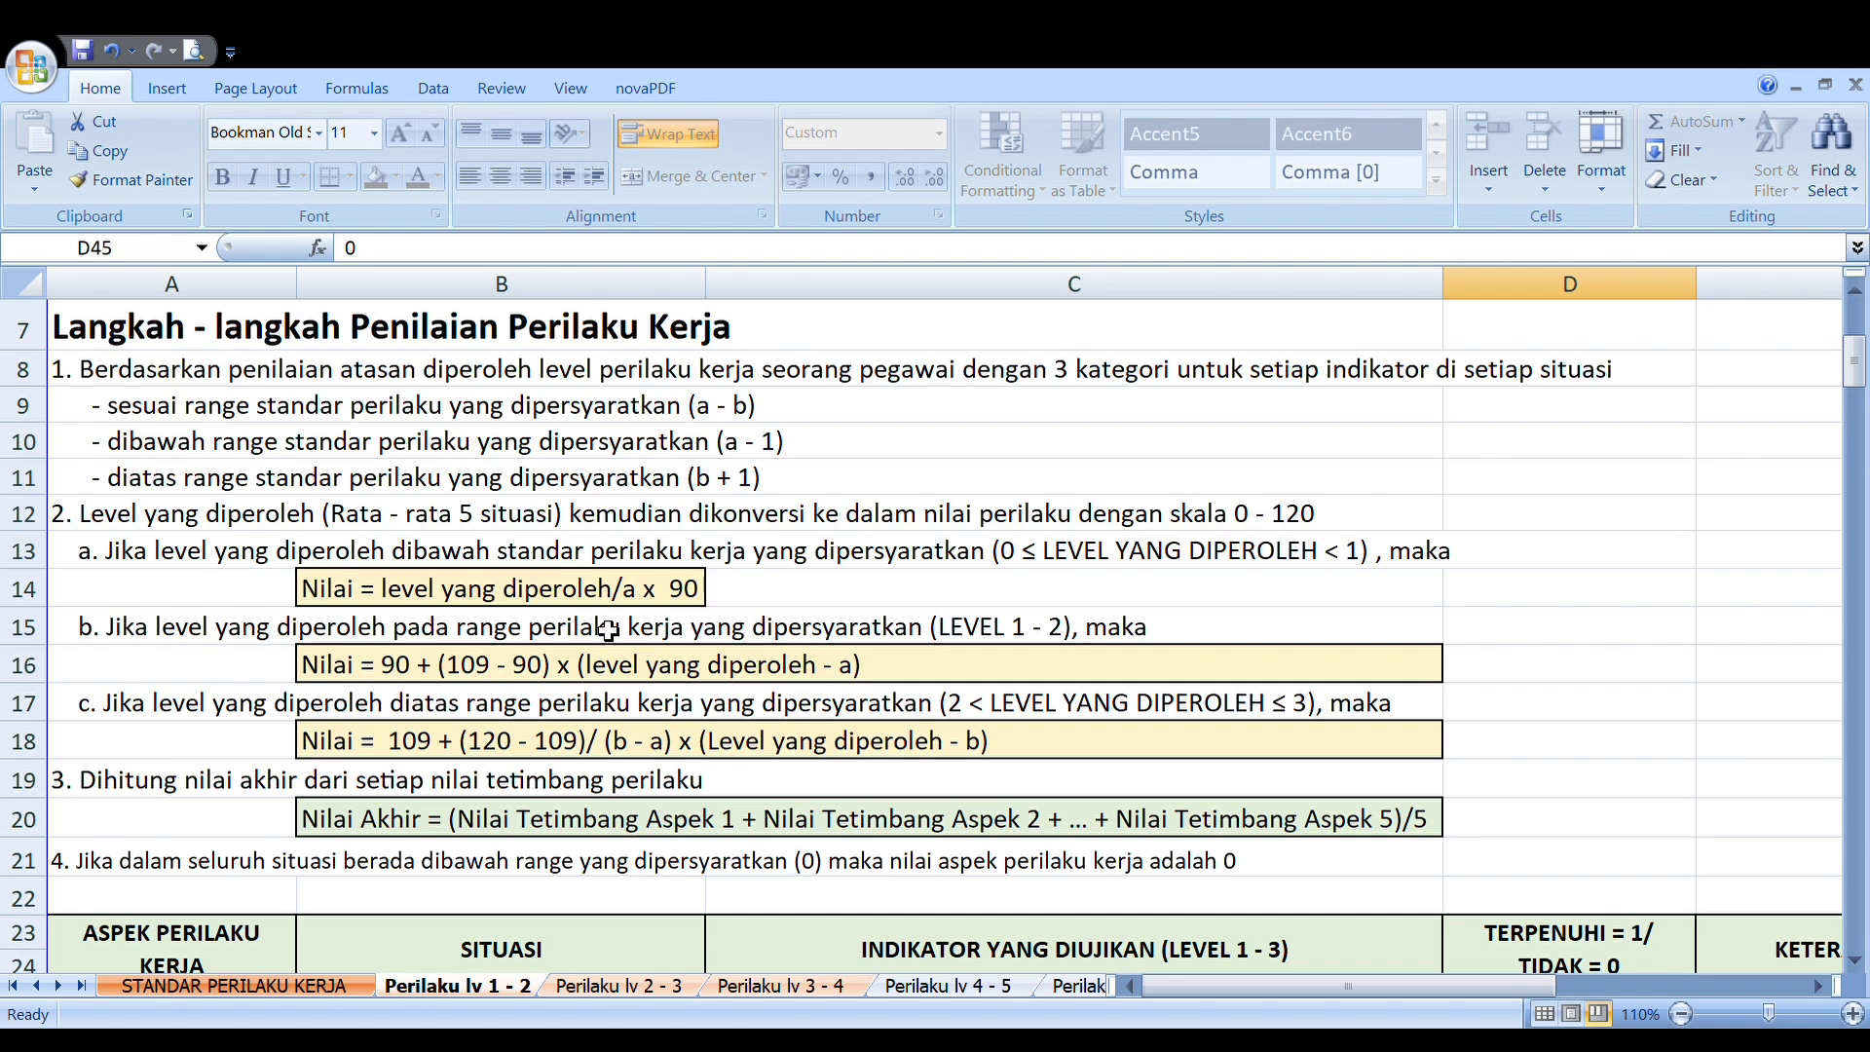
{"action": "scroll", "coordinate": [613, 630], "scroll_direction": "down", "scroll_amount": 1}
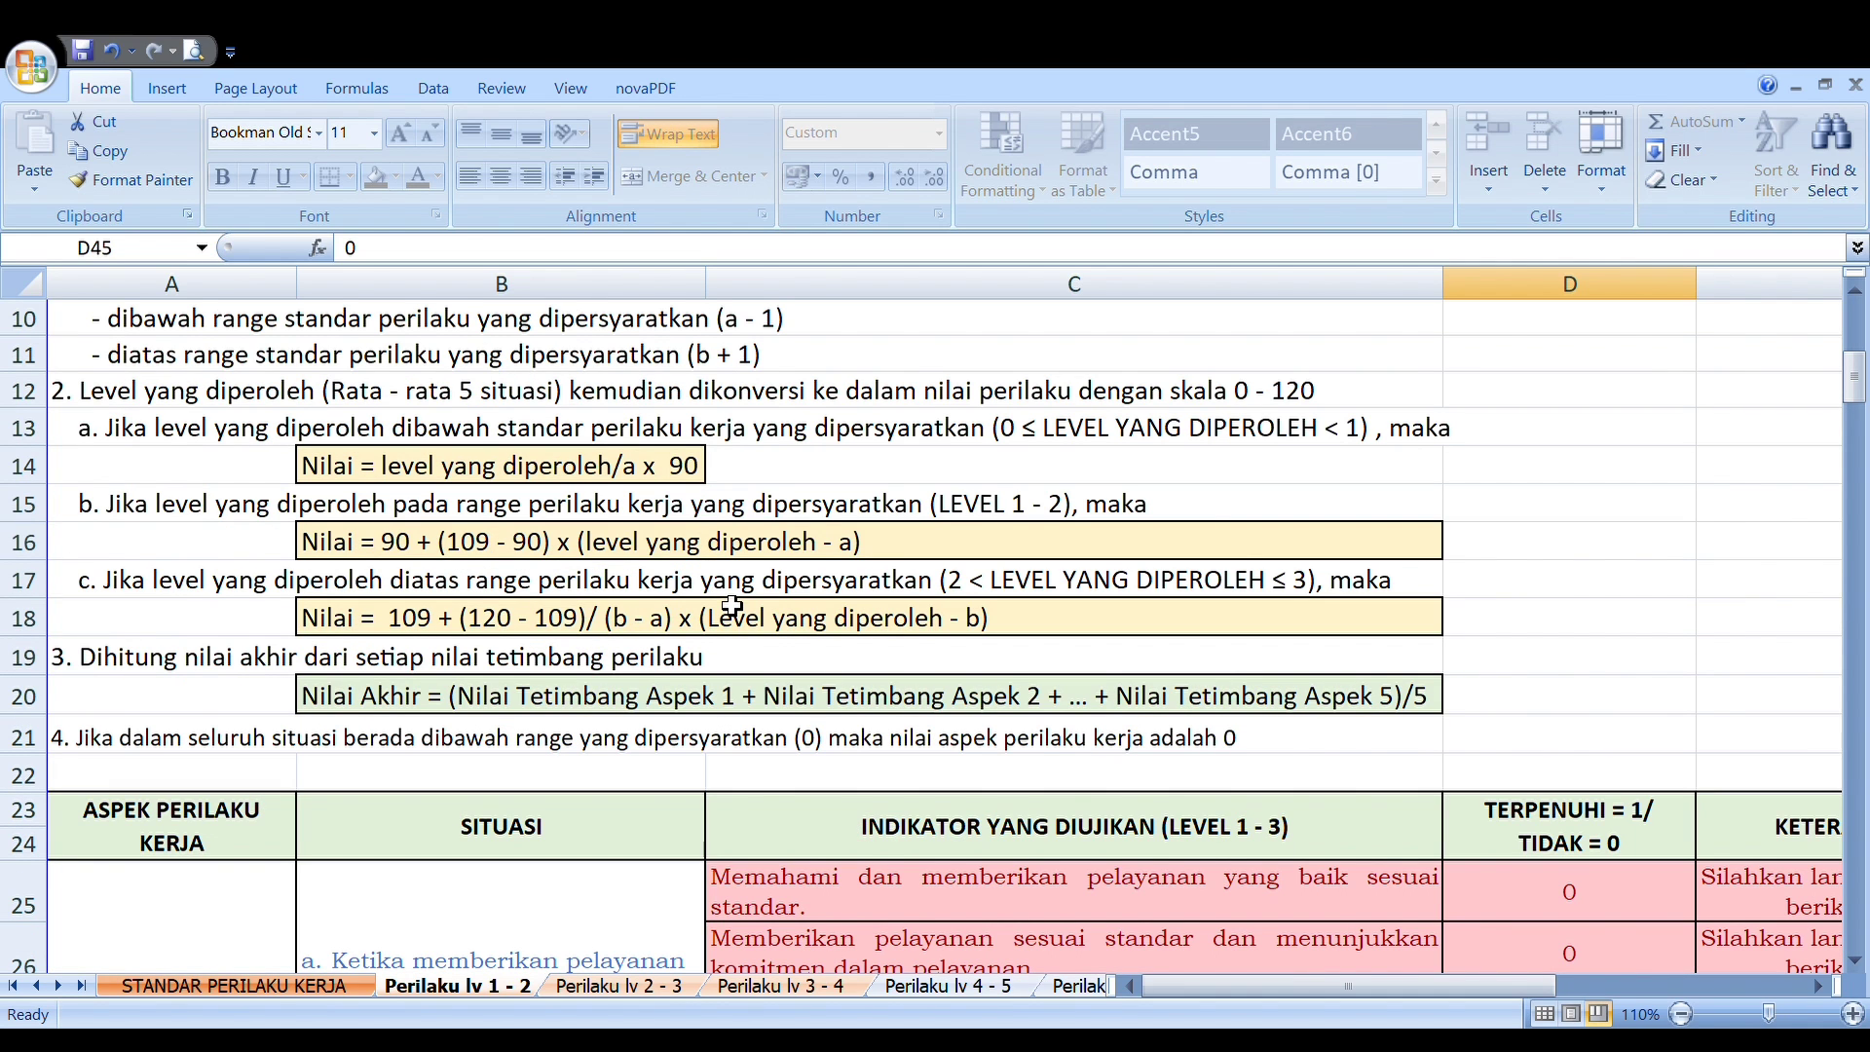
{"action": "scroll", "coordinate": [732, 605], "scroll_direction": "down", "scroll_amount": 2}
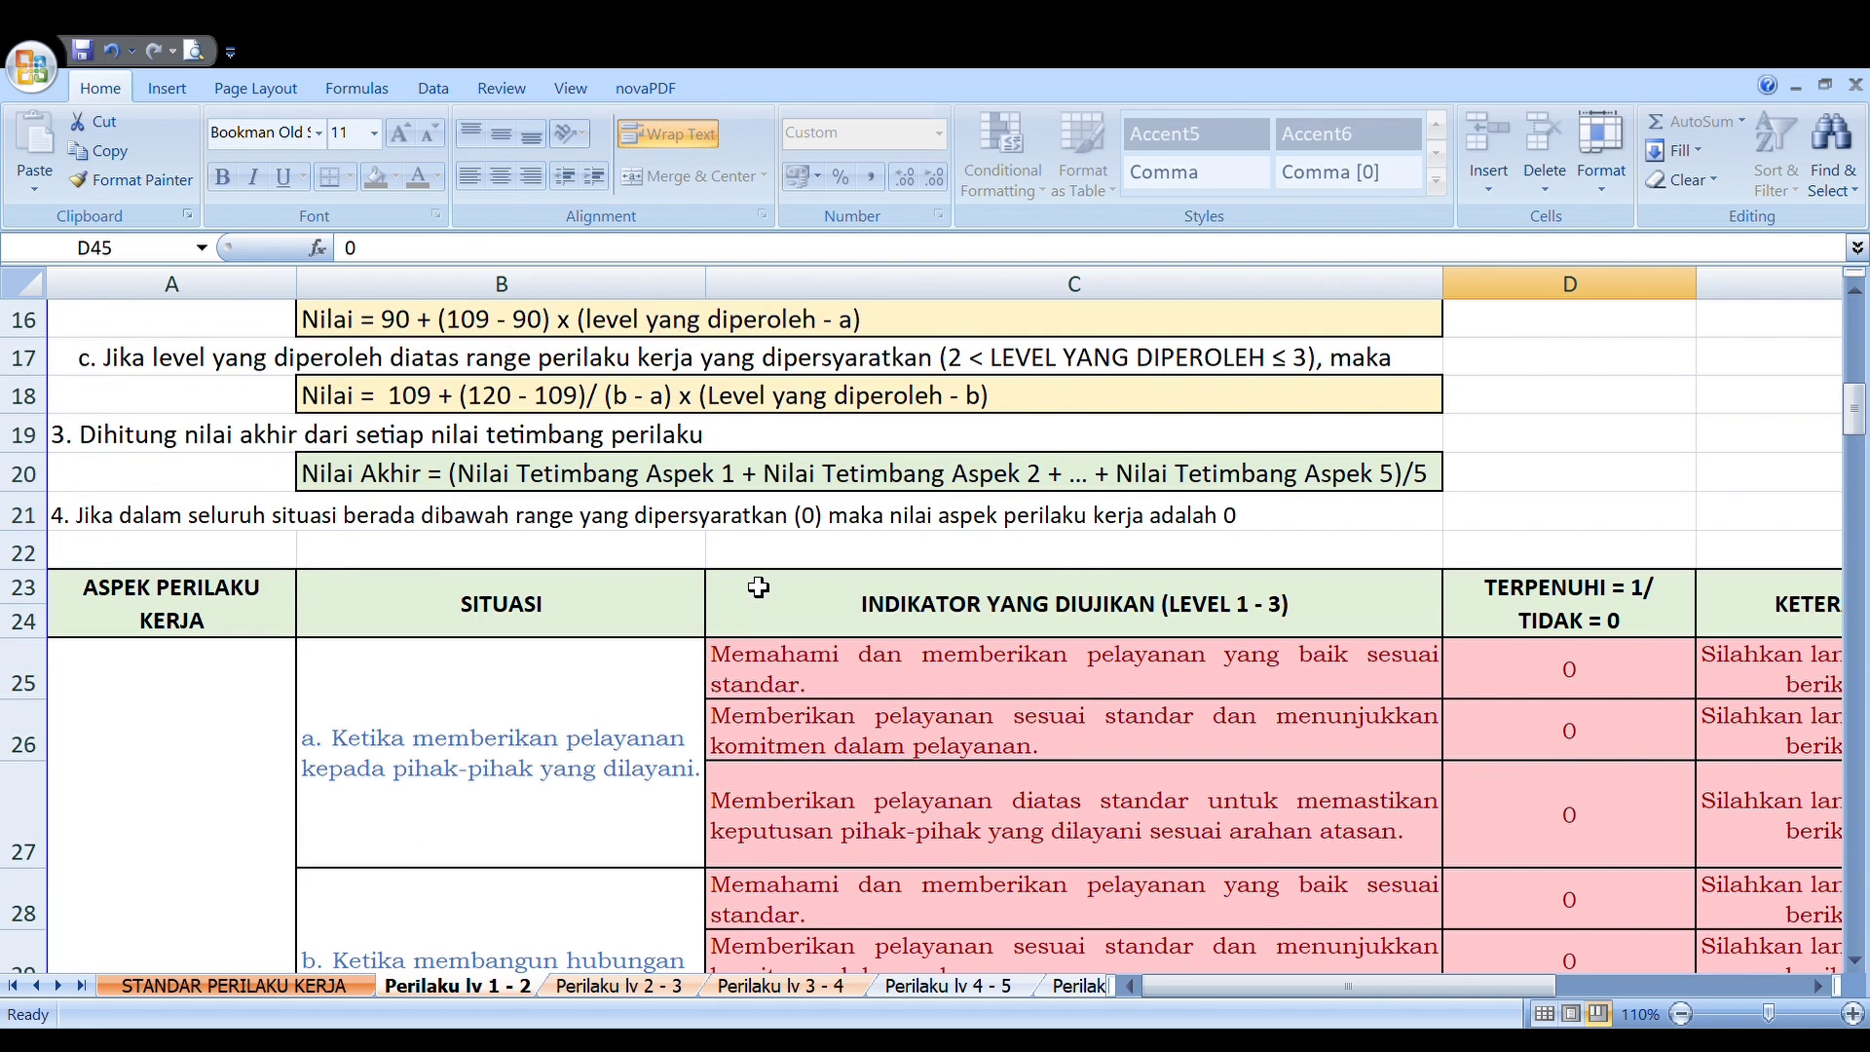
{"action": "scroll", "coordinate": [752, 582], "scroll_direction": "down", "scroll_amount": 2}
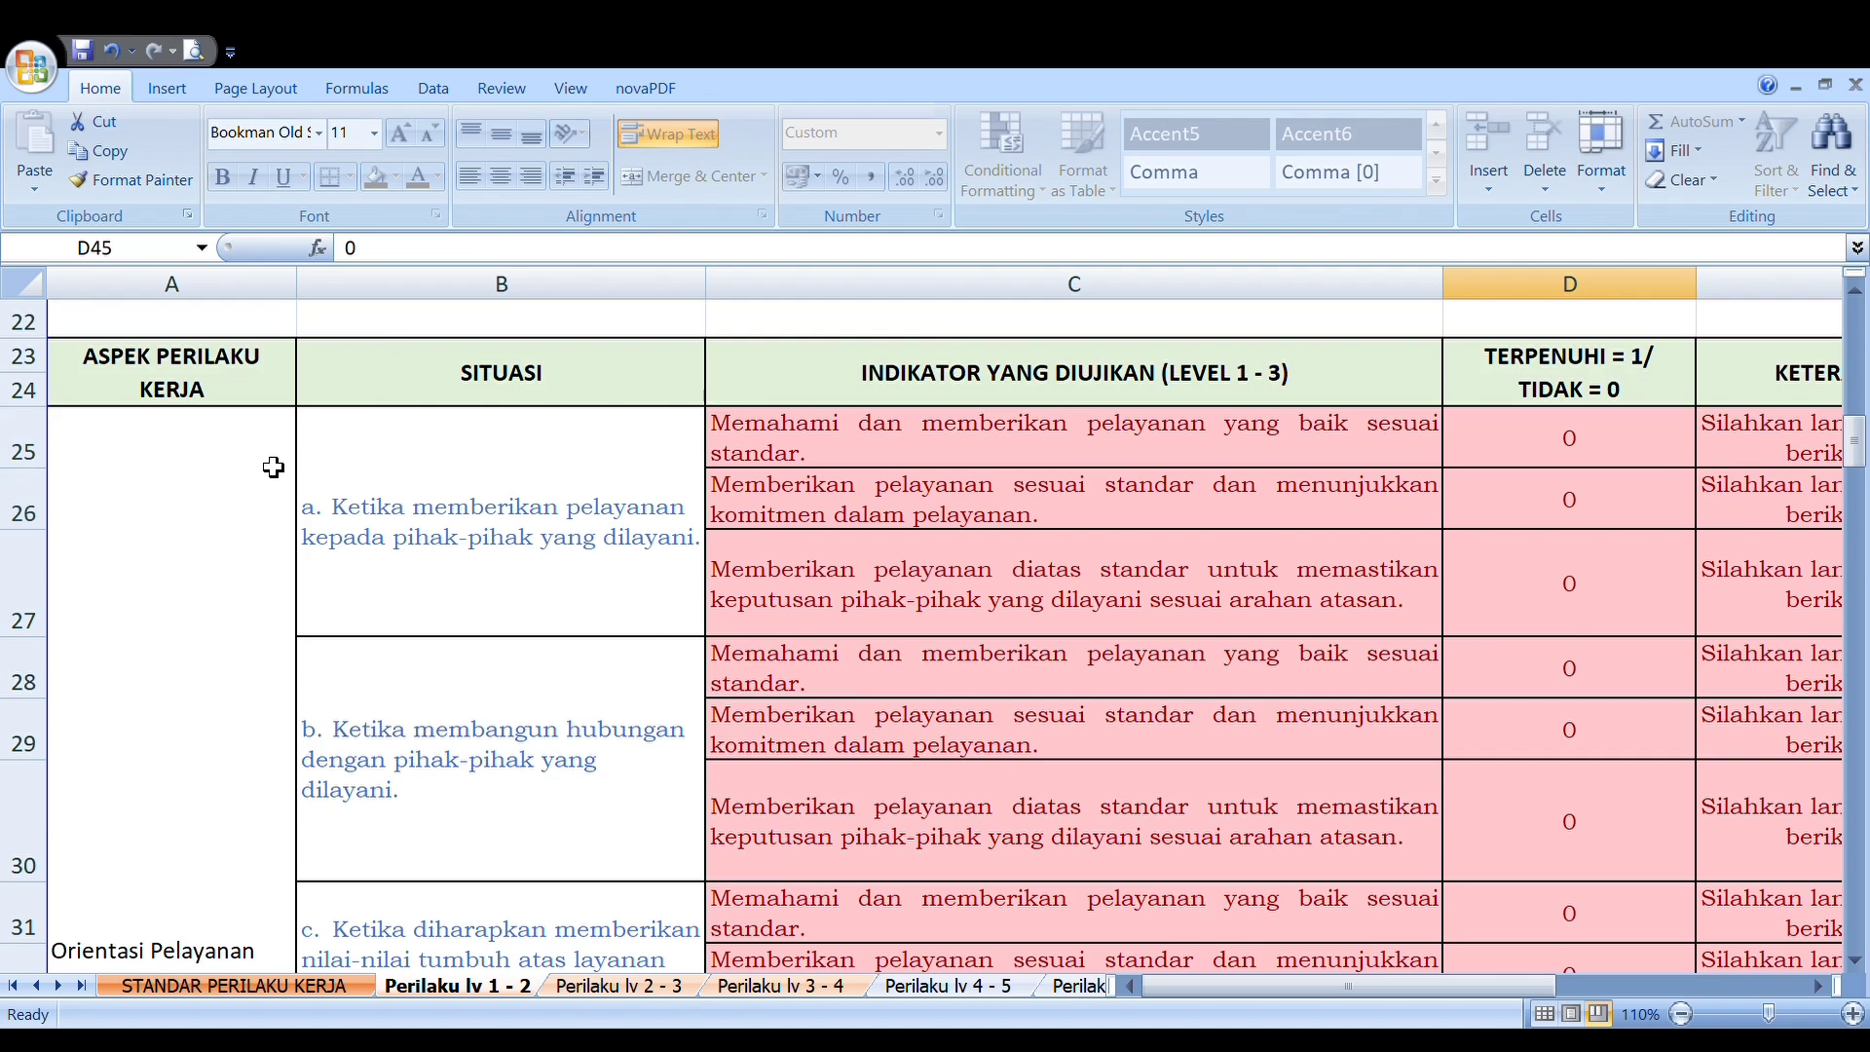
{"action": "scroll", "coordinate": [273, 468], "scroll_direction": "down", "scroll_amount": 1}
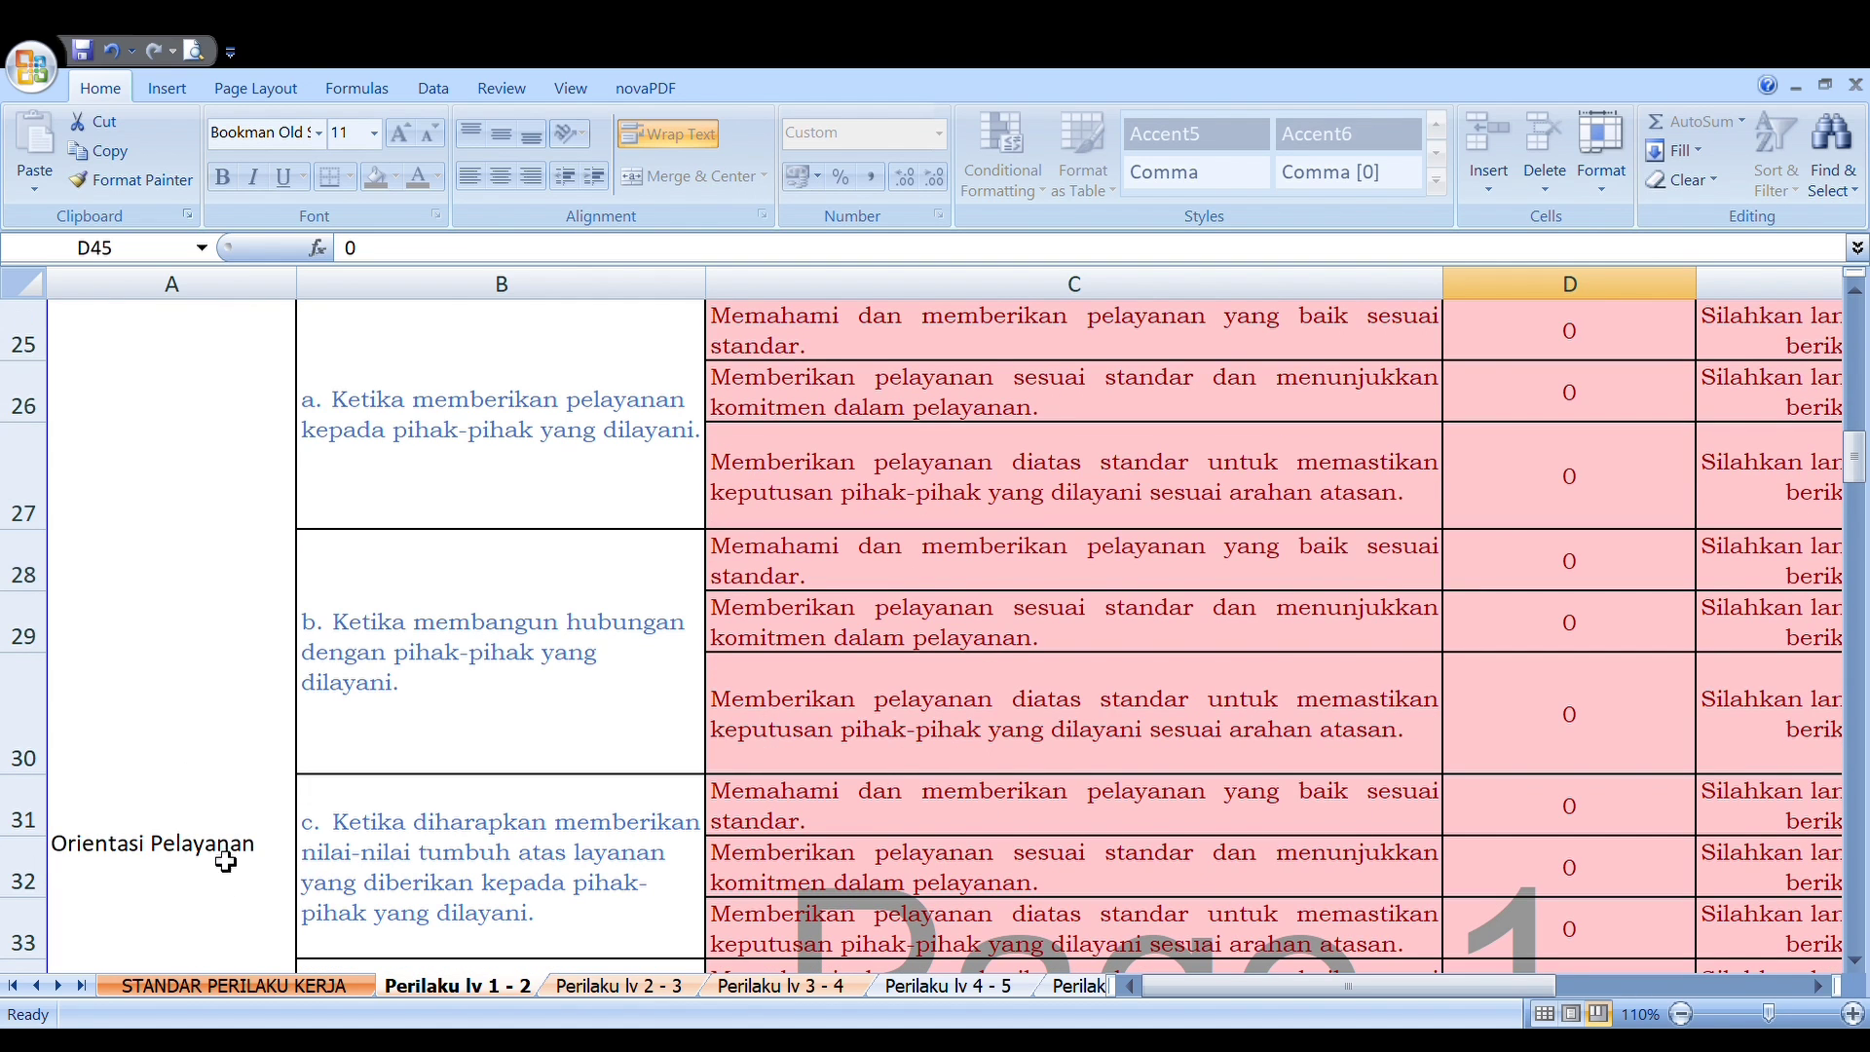
{"action": "scroll", "coordinate": [178, 829], "scroll_direction": "up", "scroll_amount": 2}
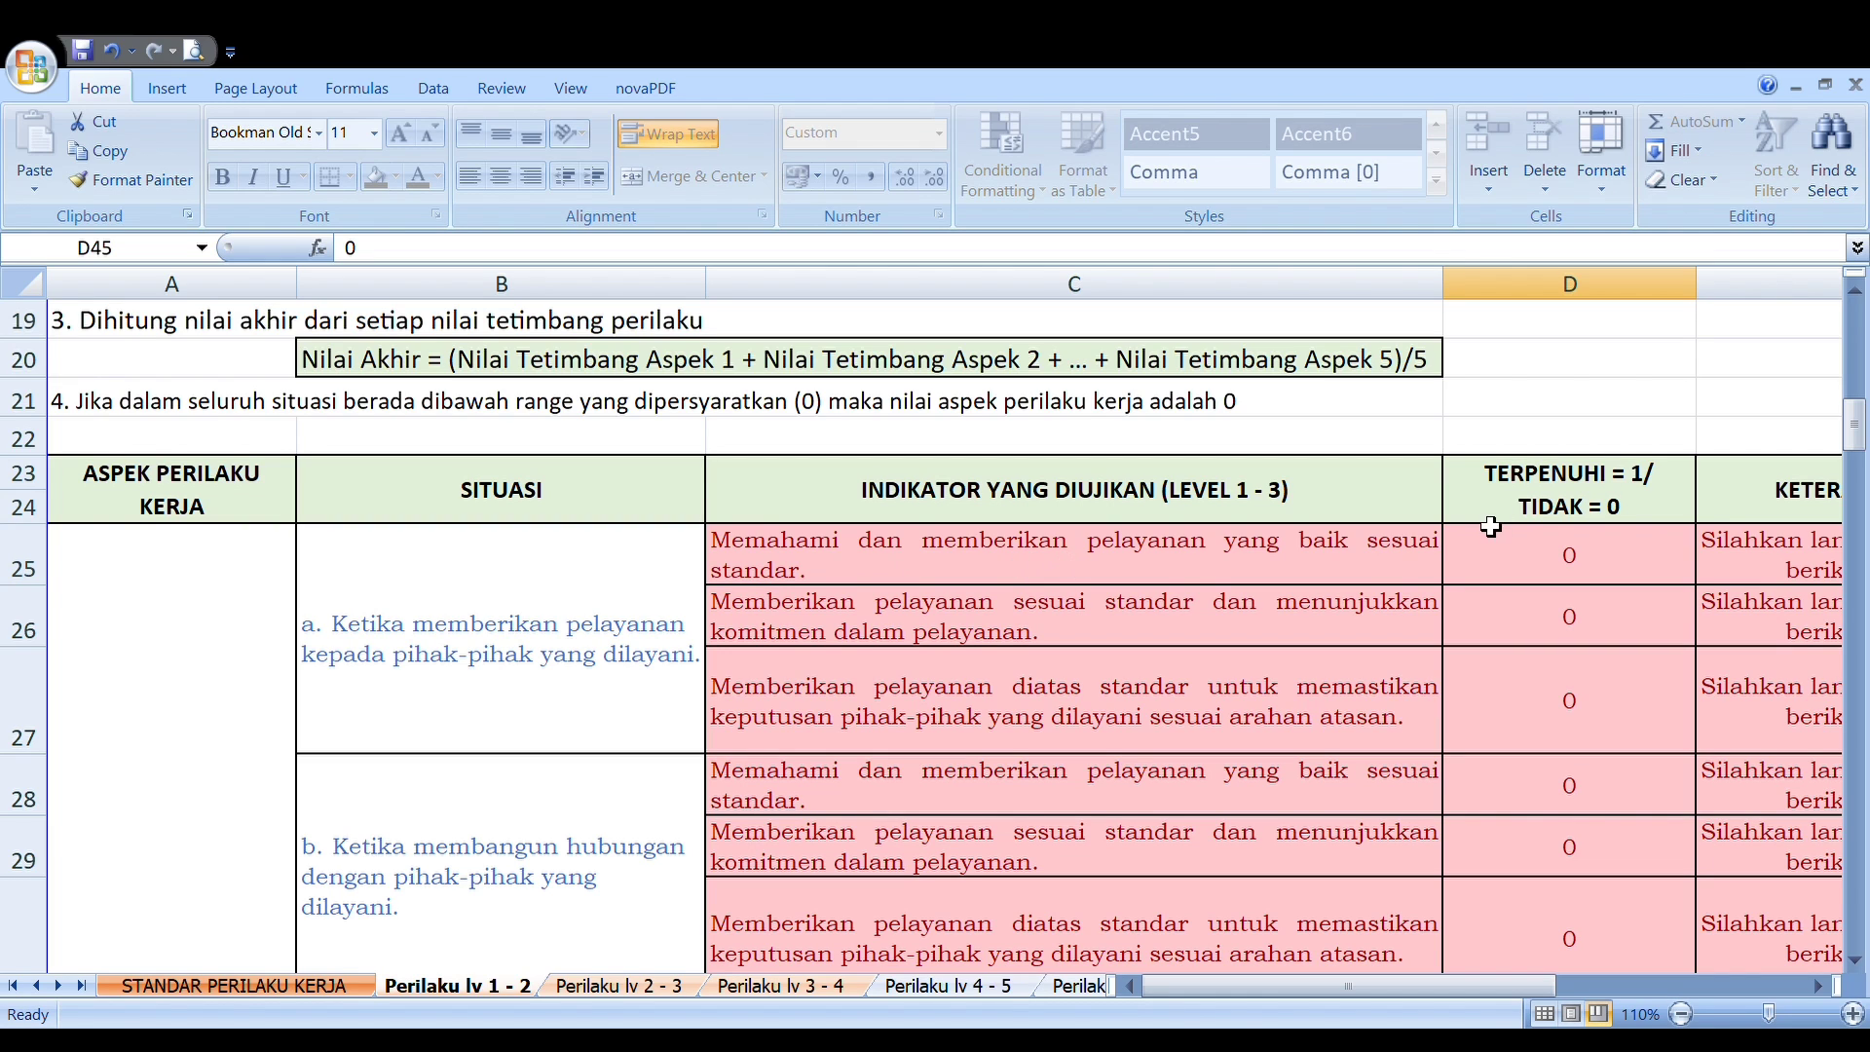
- Mark the first indicator of Orientasi Pelayanan situation a as fulfilled by entering 1 in D25
{"action": "left_click", "coordinate": [1821, 987]}
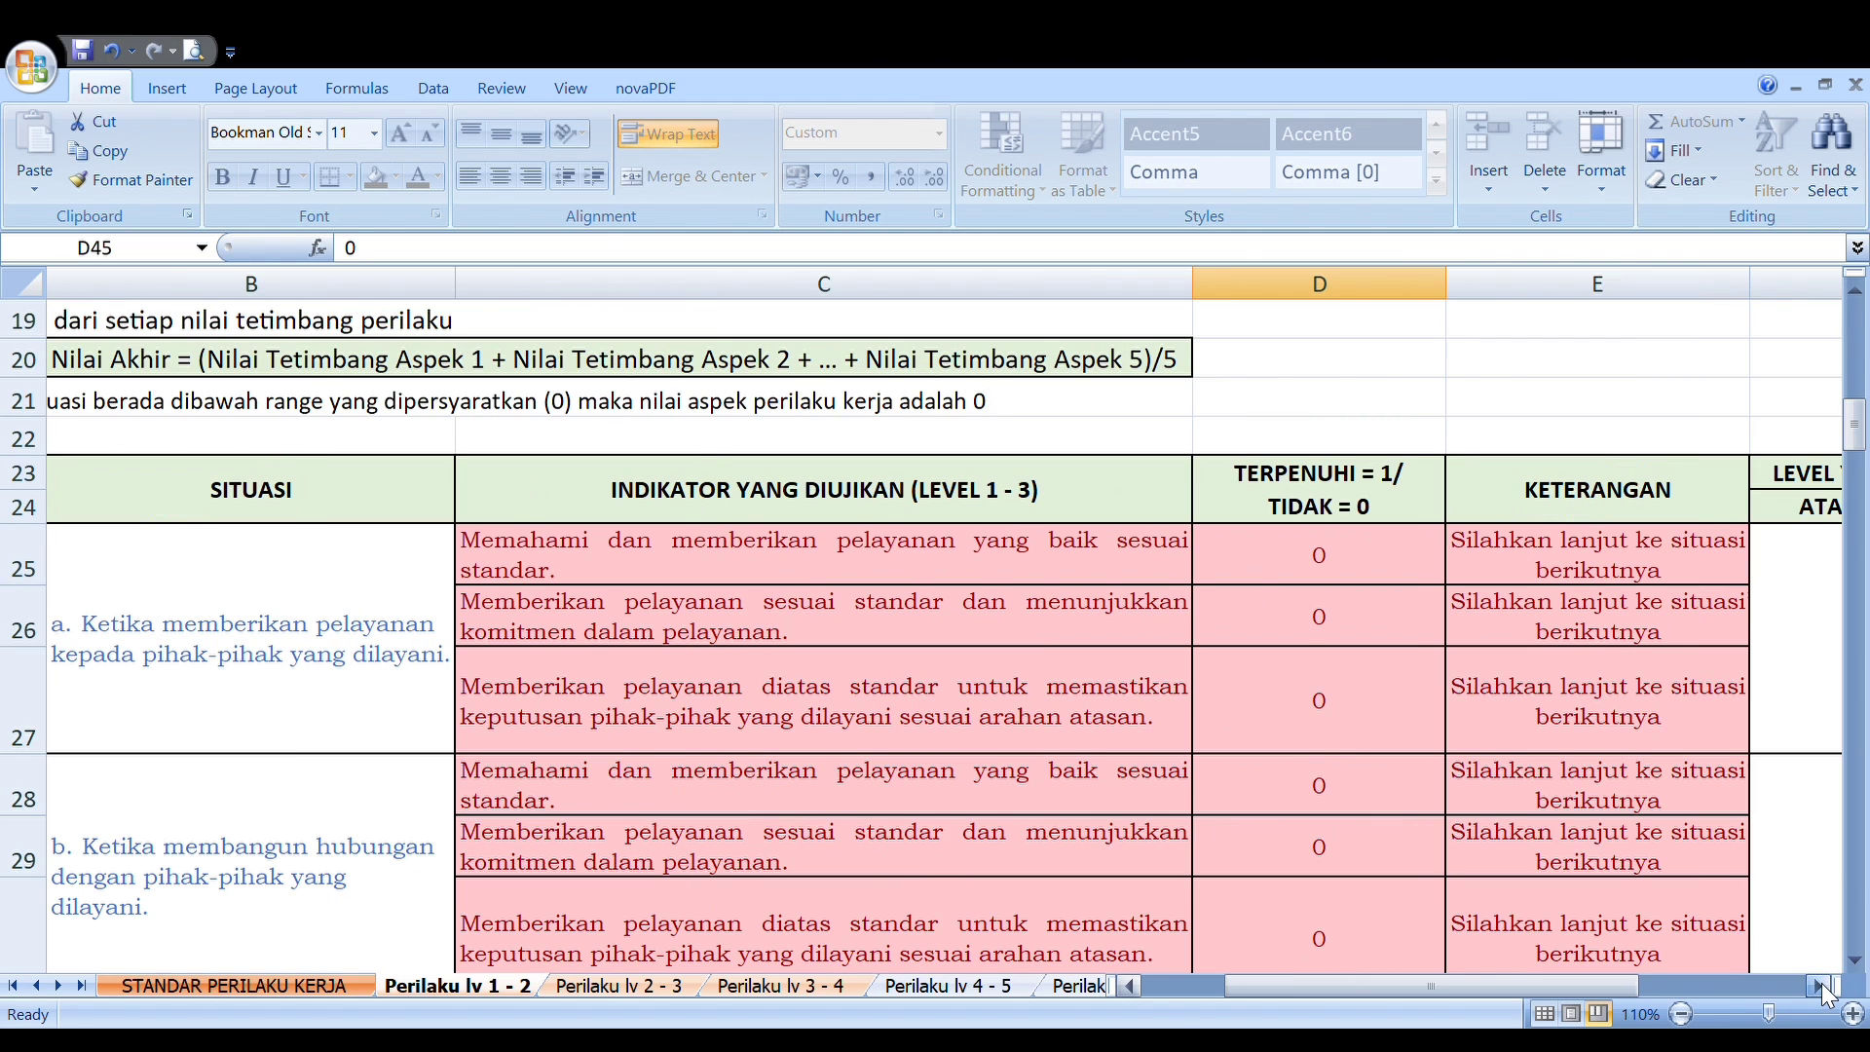
{"action": "left_click", "coordinate": [1325, 575]}
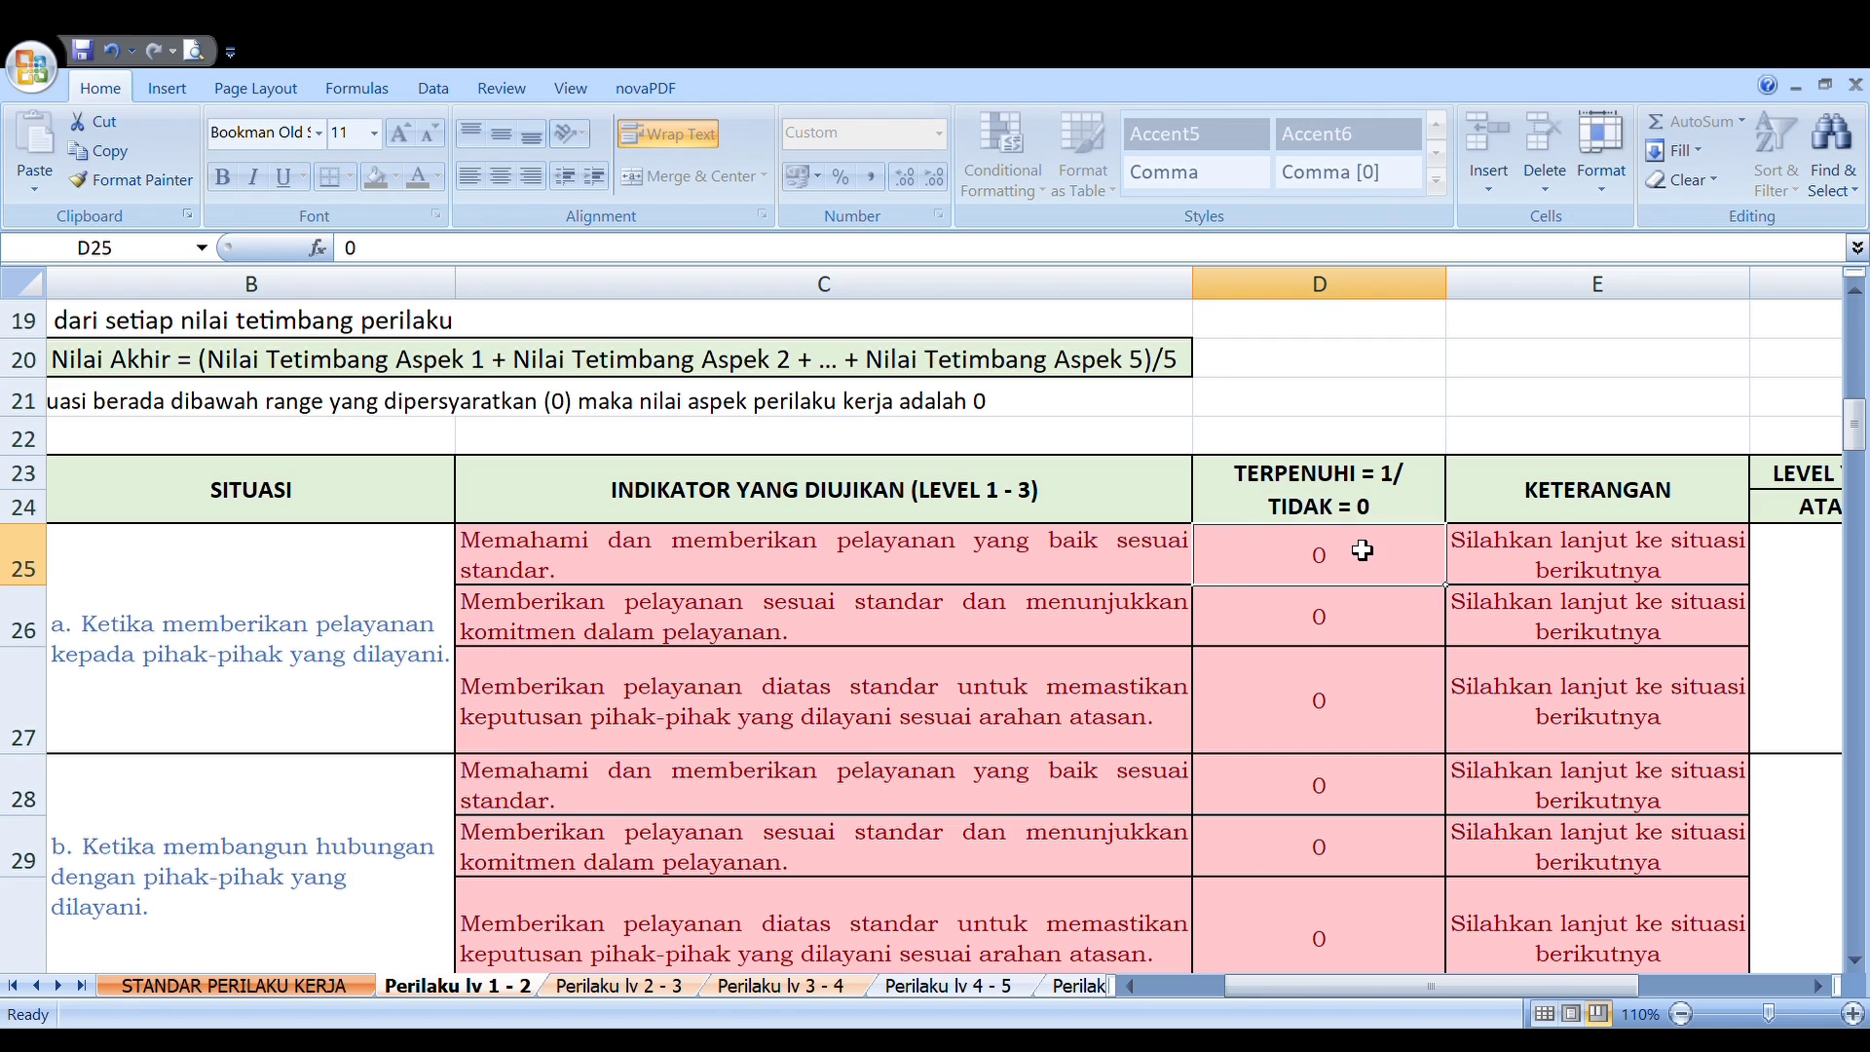
{"action": "type", "text": "1"}
{"action": "left_click", "coordinate": [1336, 635]}
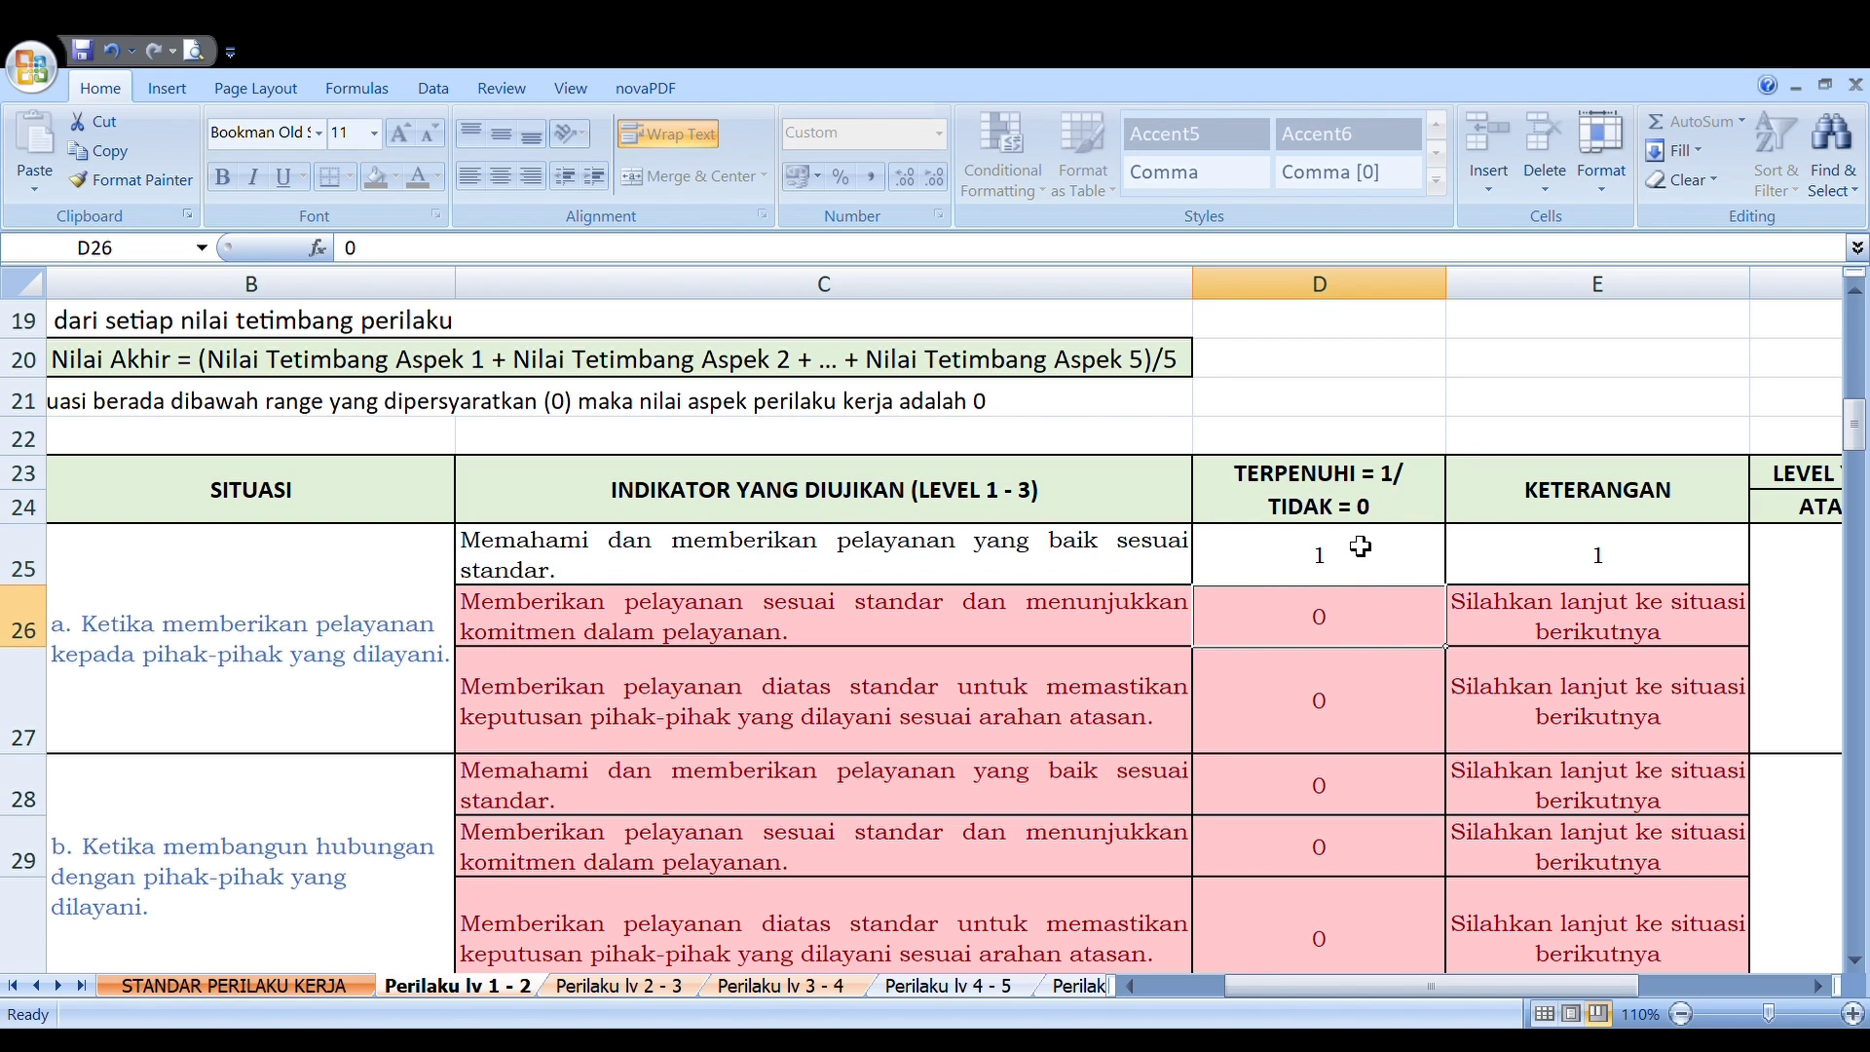
{"action": "left_click", "coordinate": [1327, 557]}
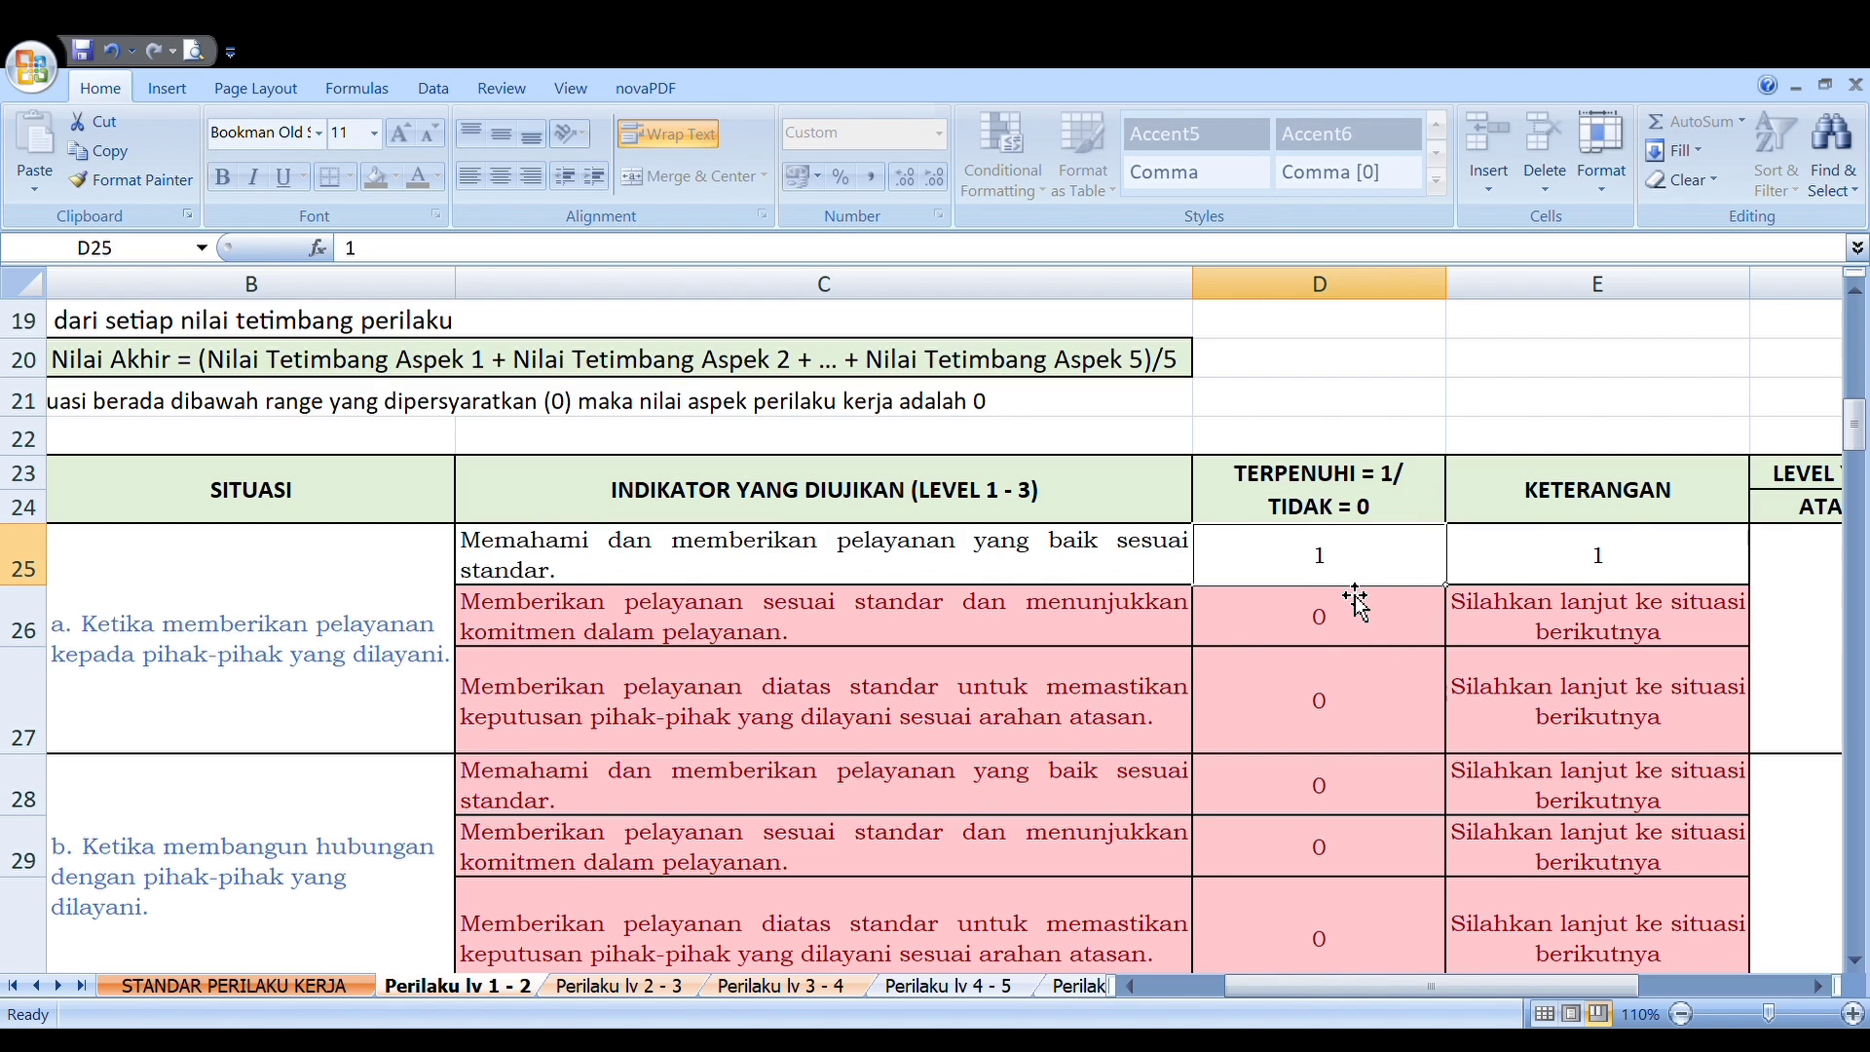
{"action": "type", "text": "0"}
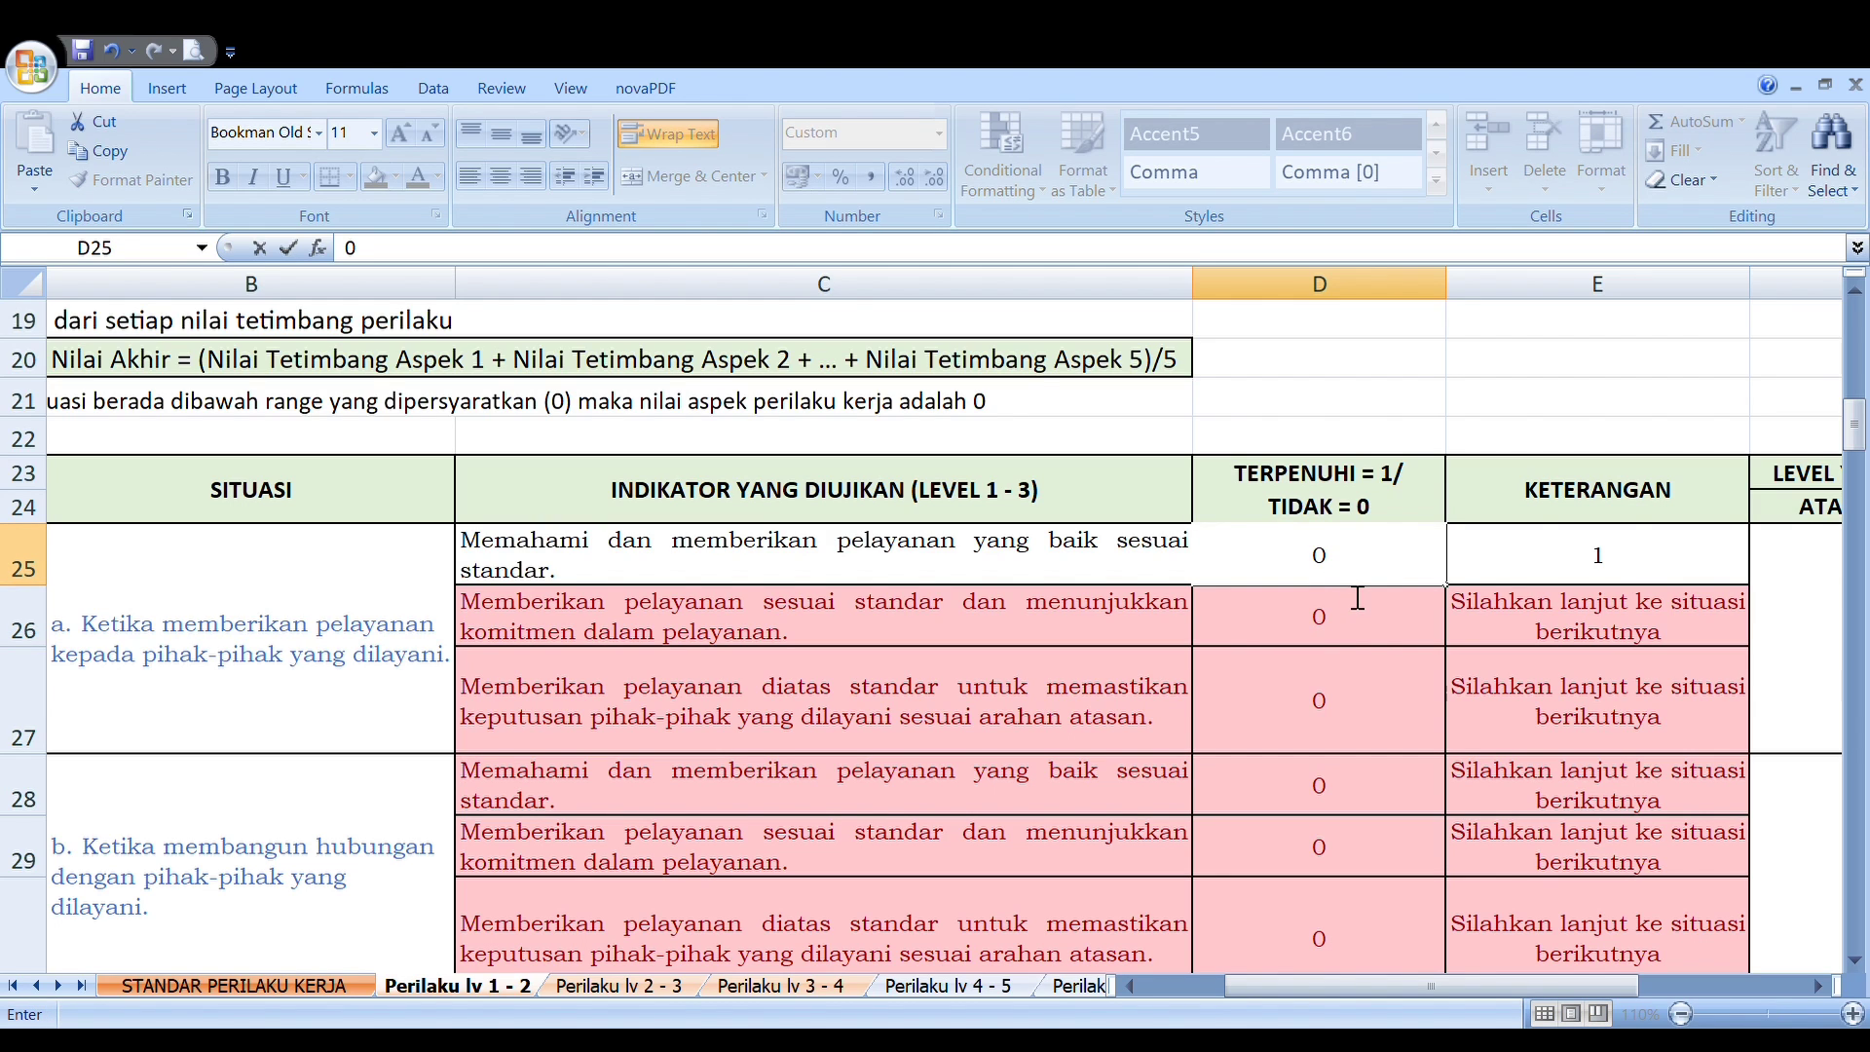
{"action": "key", "text": "BackSpace"}
{"action": "type", "text": "1"}
{"action": "left_click", "coordinate": [783, 714]}
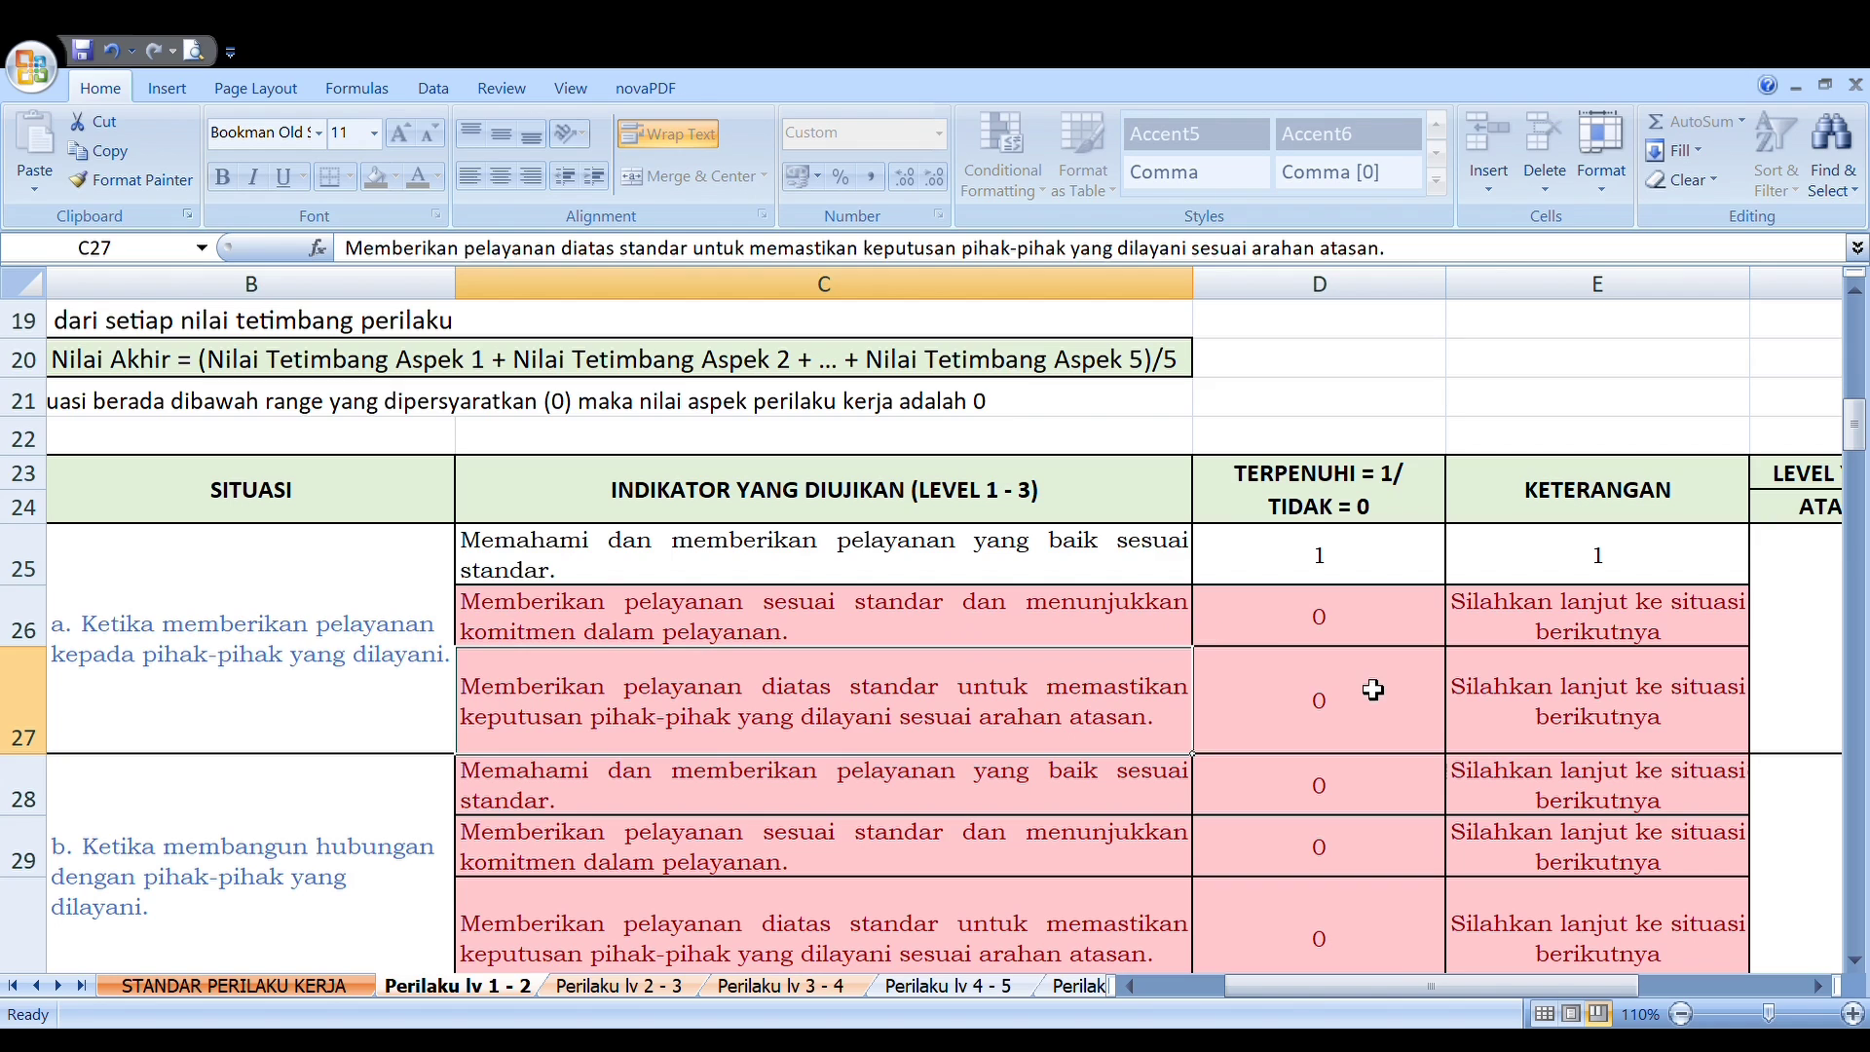
- Mark the third indicator of situation a as fulfilled by entering 1 in D27
{"action": "left_click", "coordinate": [1346, 634]}
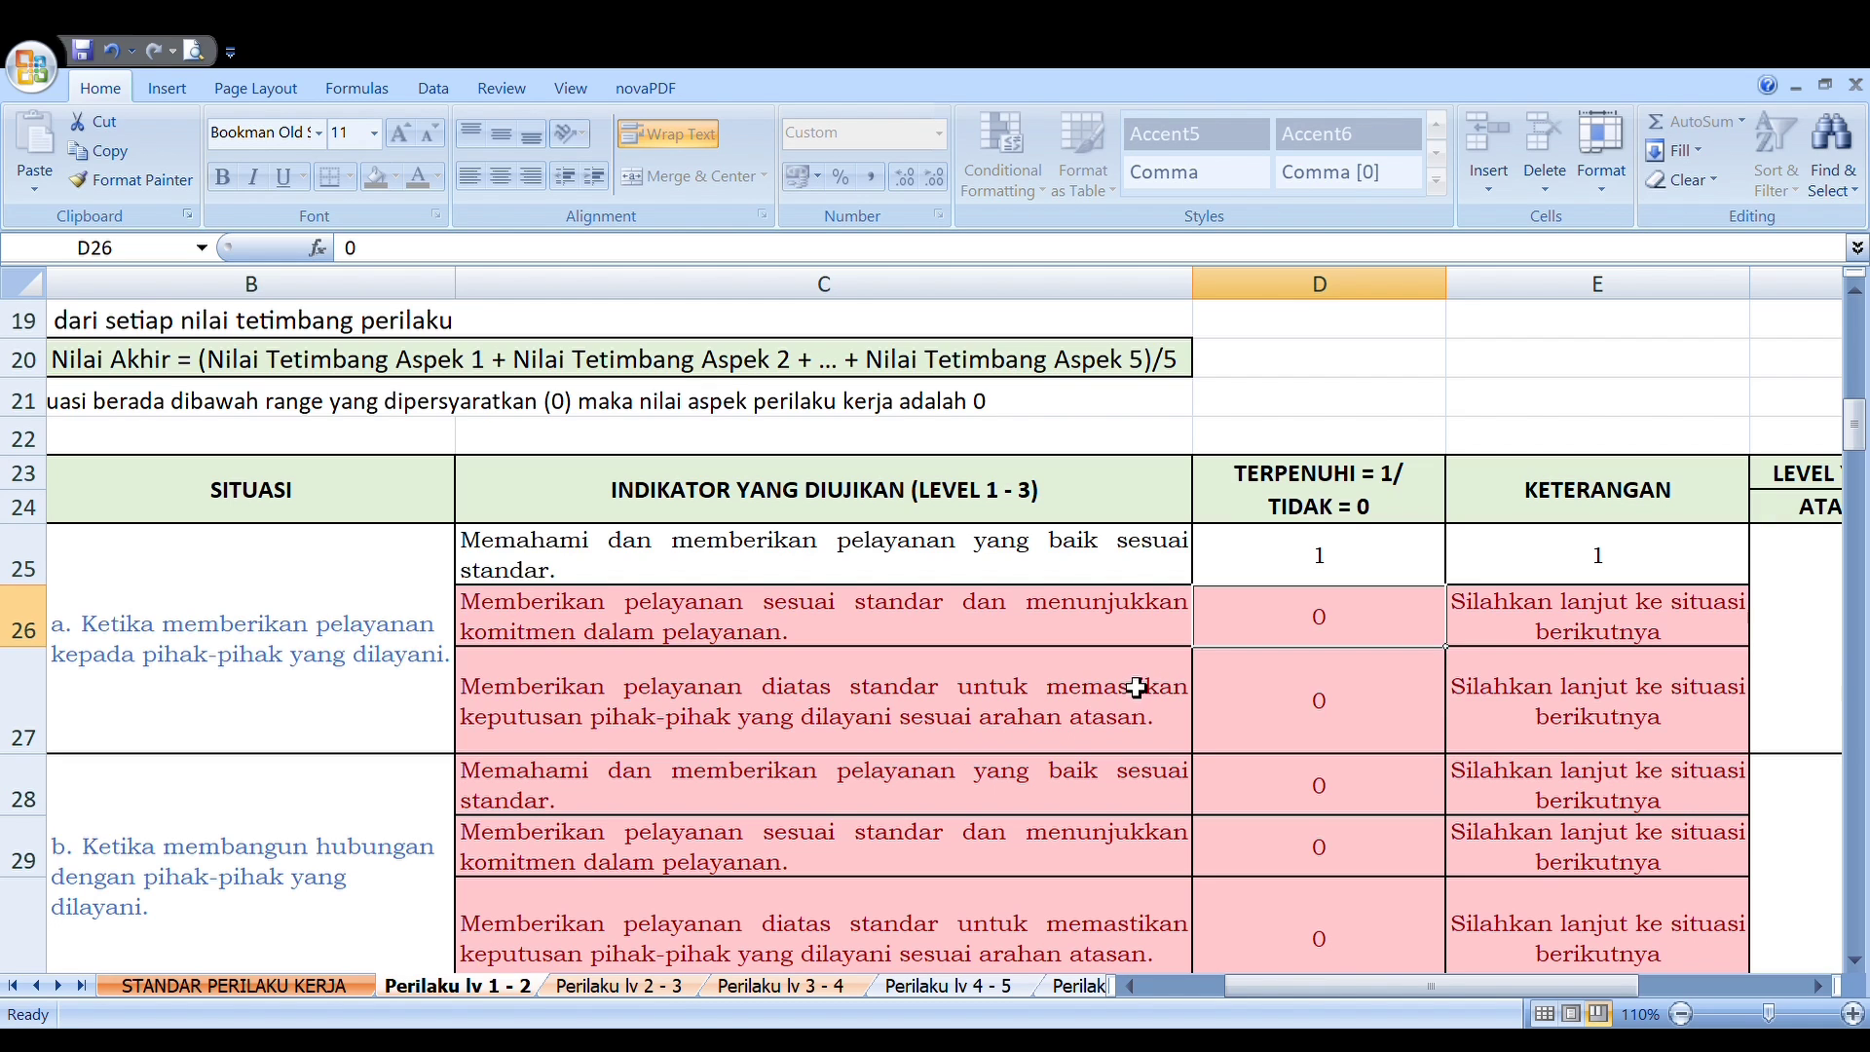
{"action": "left_click", "coordinate": [1336, 728]}
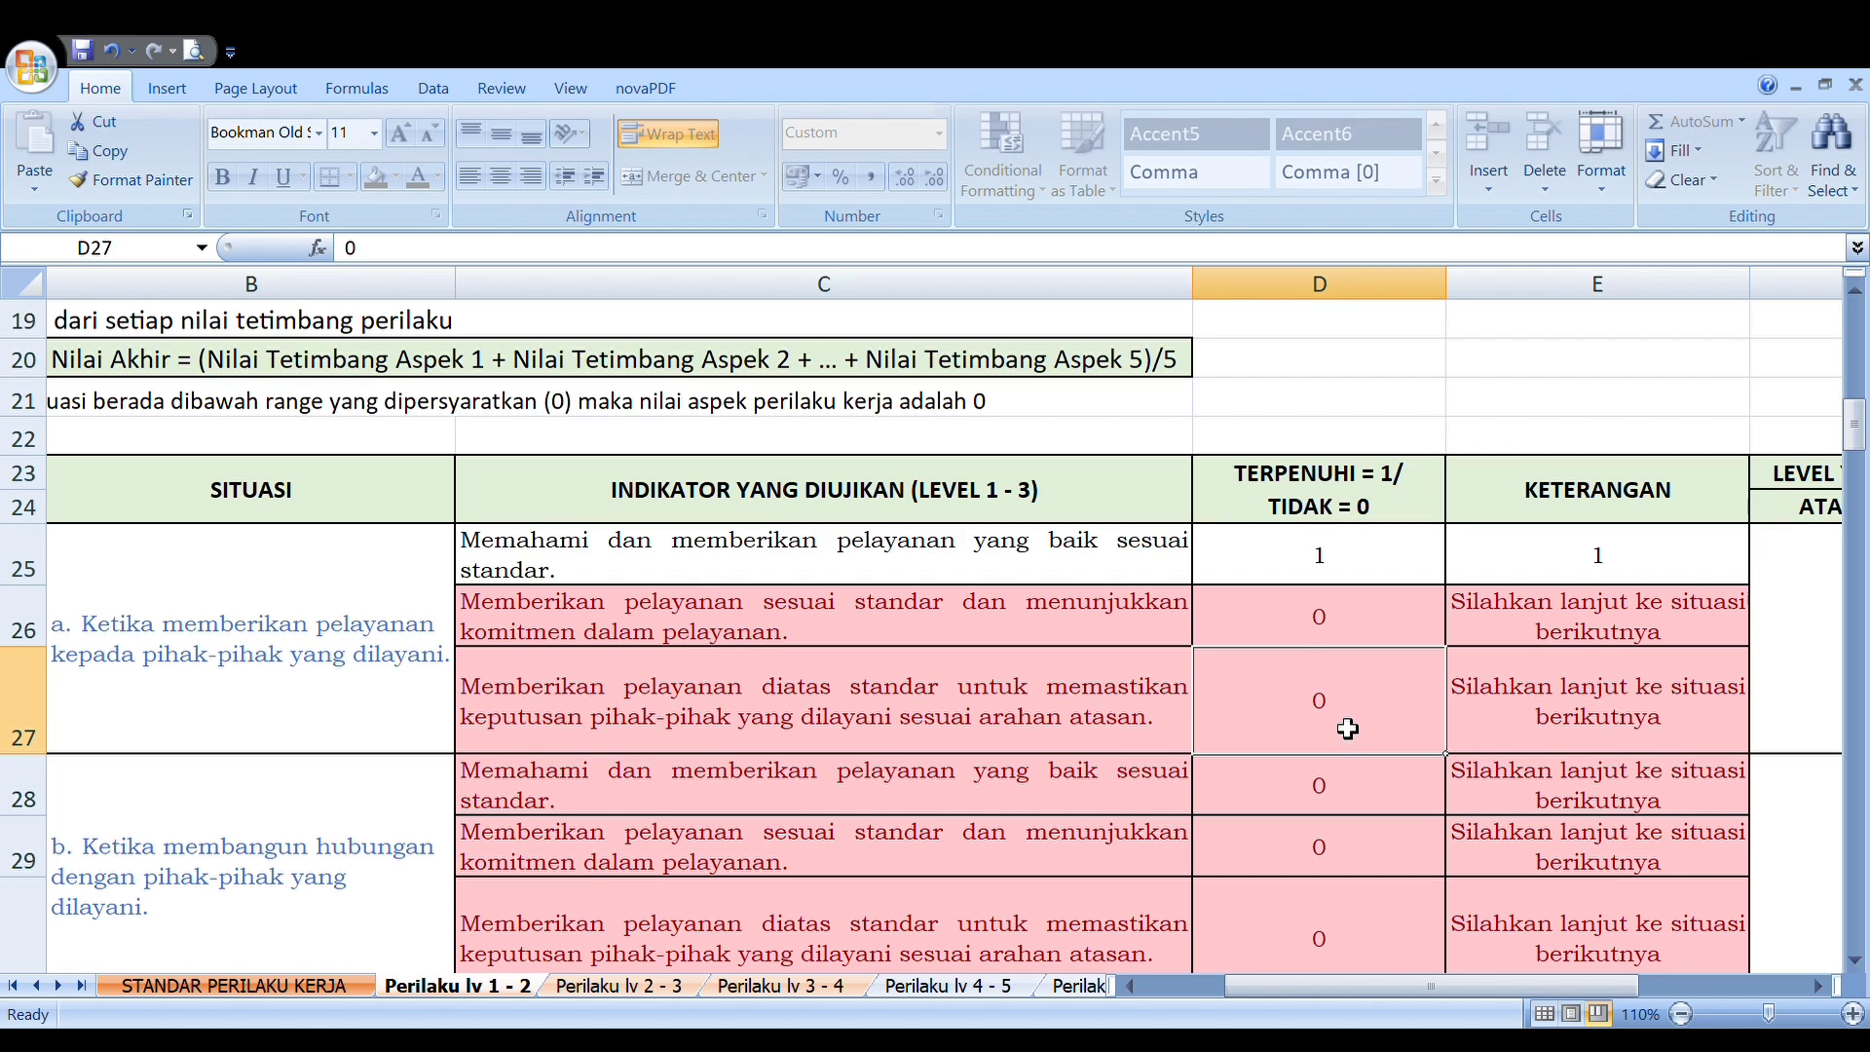
{"action": "type", "text": "1"}
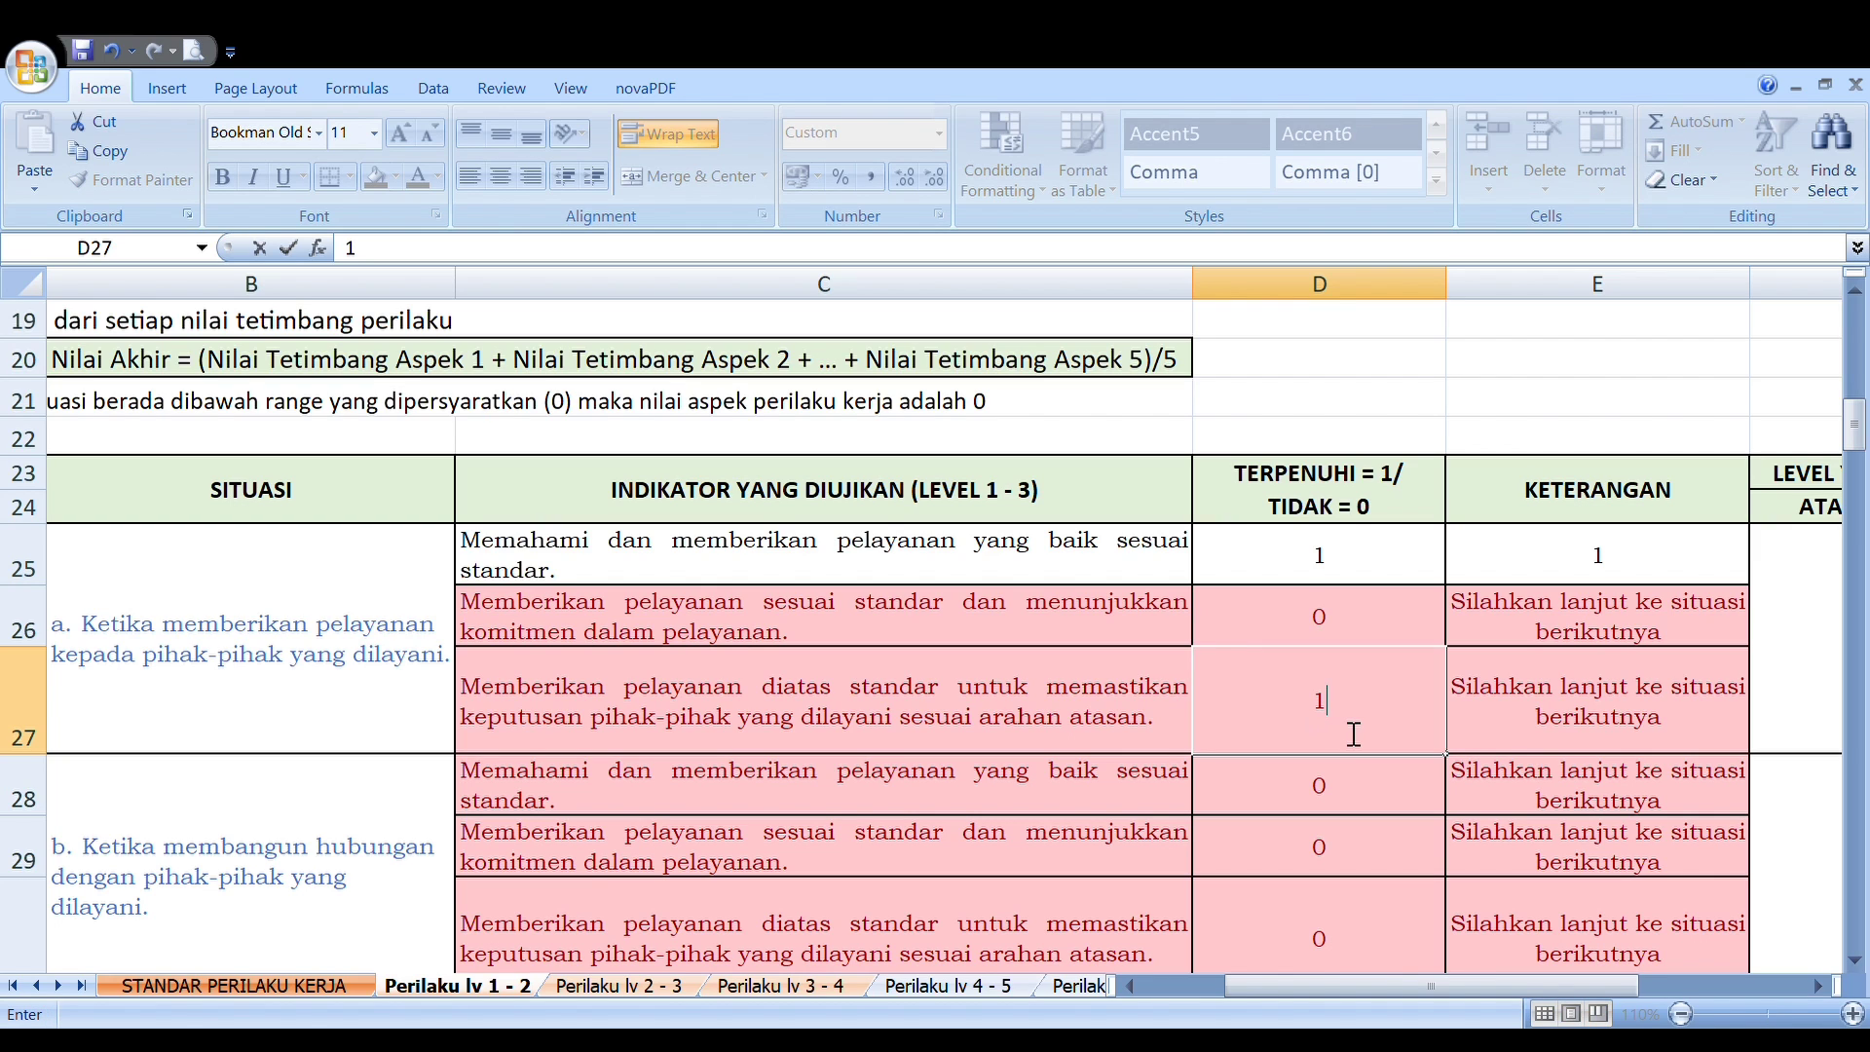
{"action": "left_click", "coordinate": [1342, 785]}
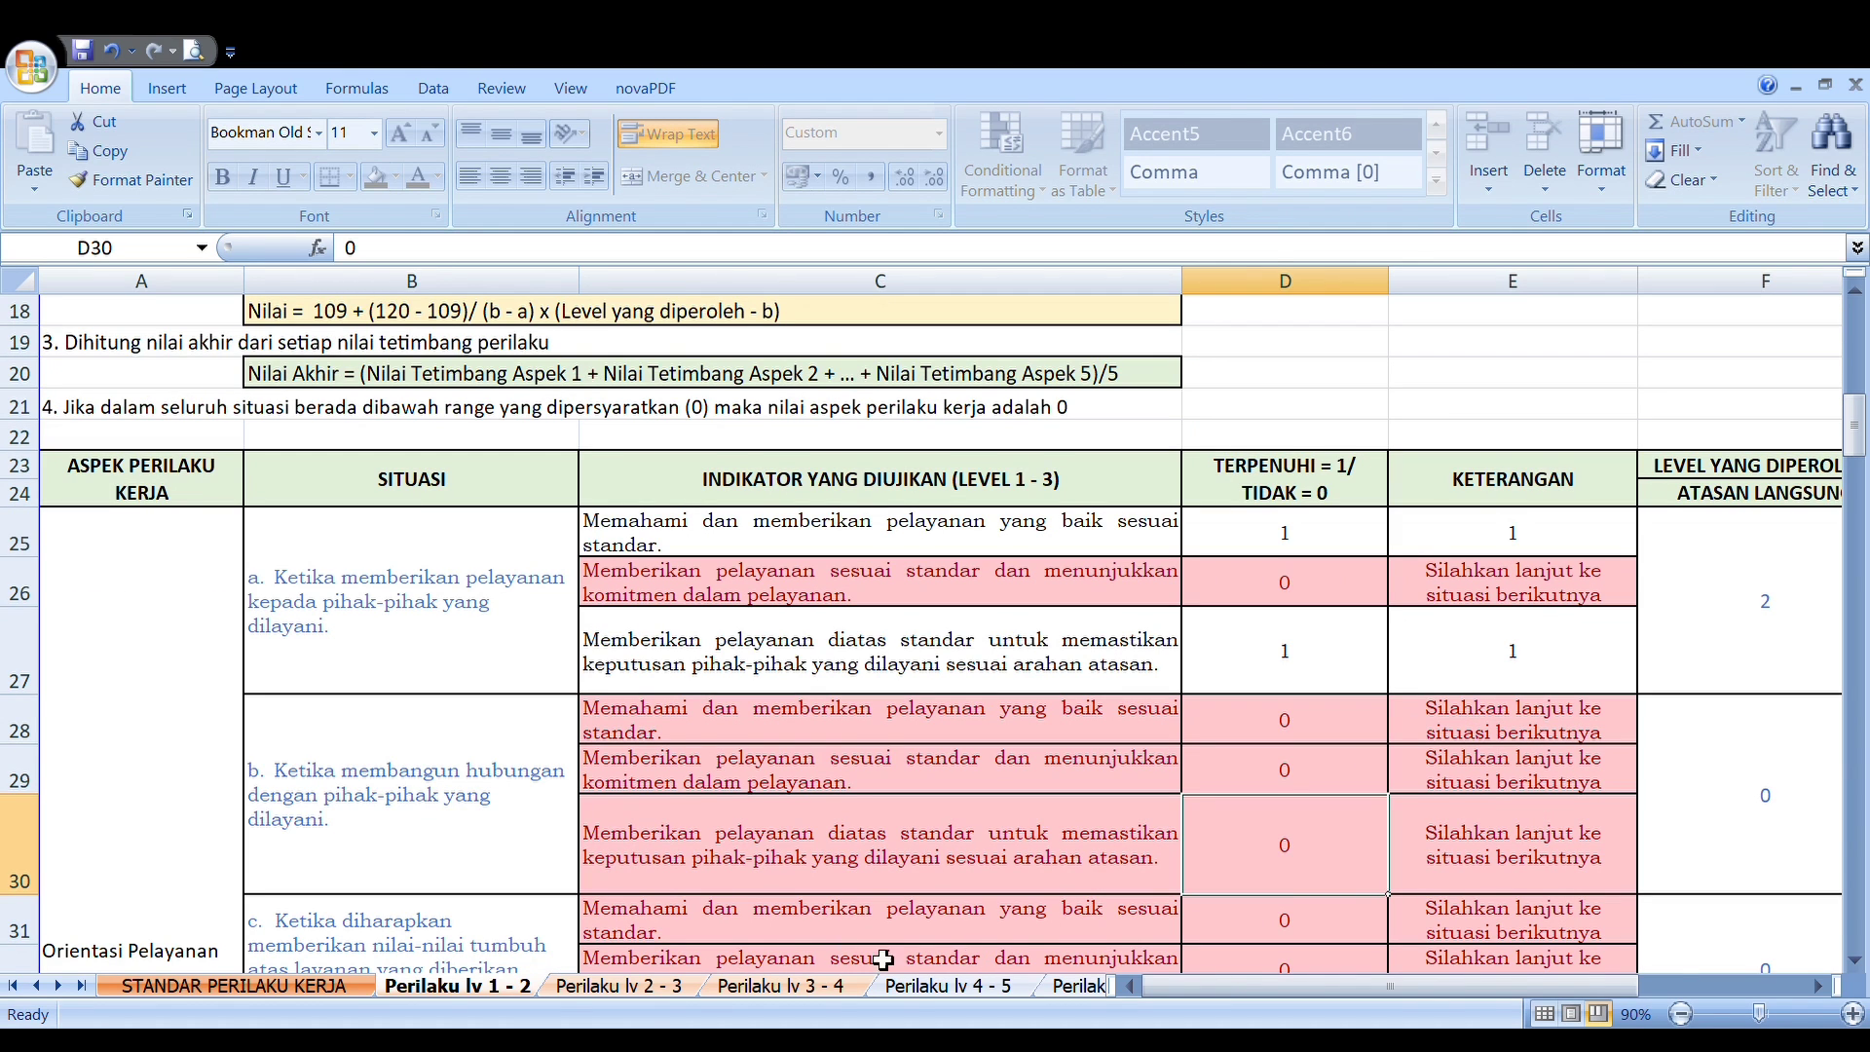
- Go through situations b, c, d and e of the Orientasi Pelayanan aspect to see what each one covers
{"action": "scroll", "coordinate": [418, 678], "scroll_direction": "down", "scroll_amount": 1}
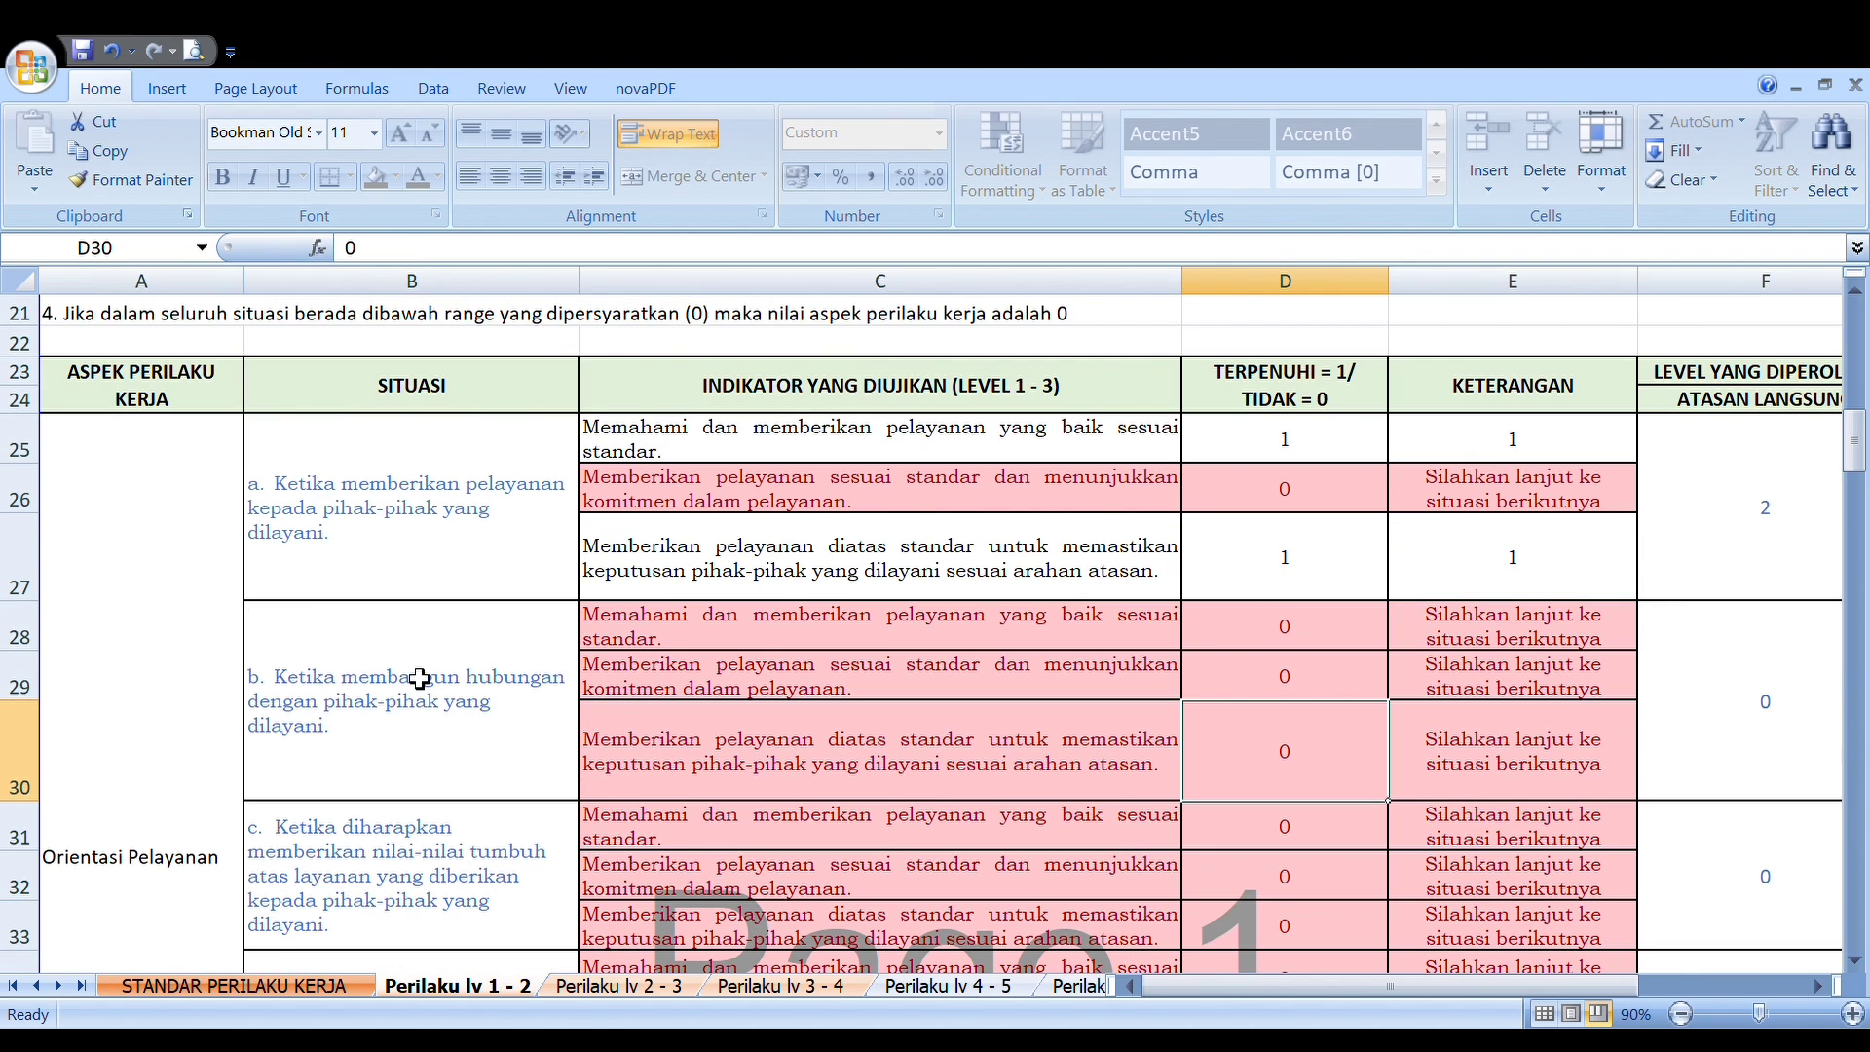
{"action": "left_click", "coordinate": [263, 701]}
{"action": "left_click", "coordinate": [311, 875]}
{"action": "scroll", "coordinate": [312, 874], "scroll_direction": "down", "scroll_amount": 2}
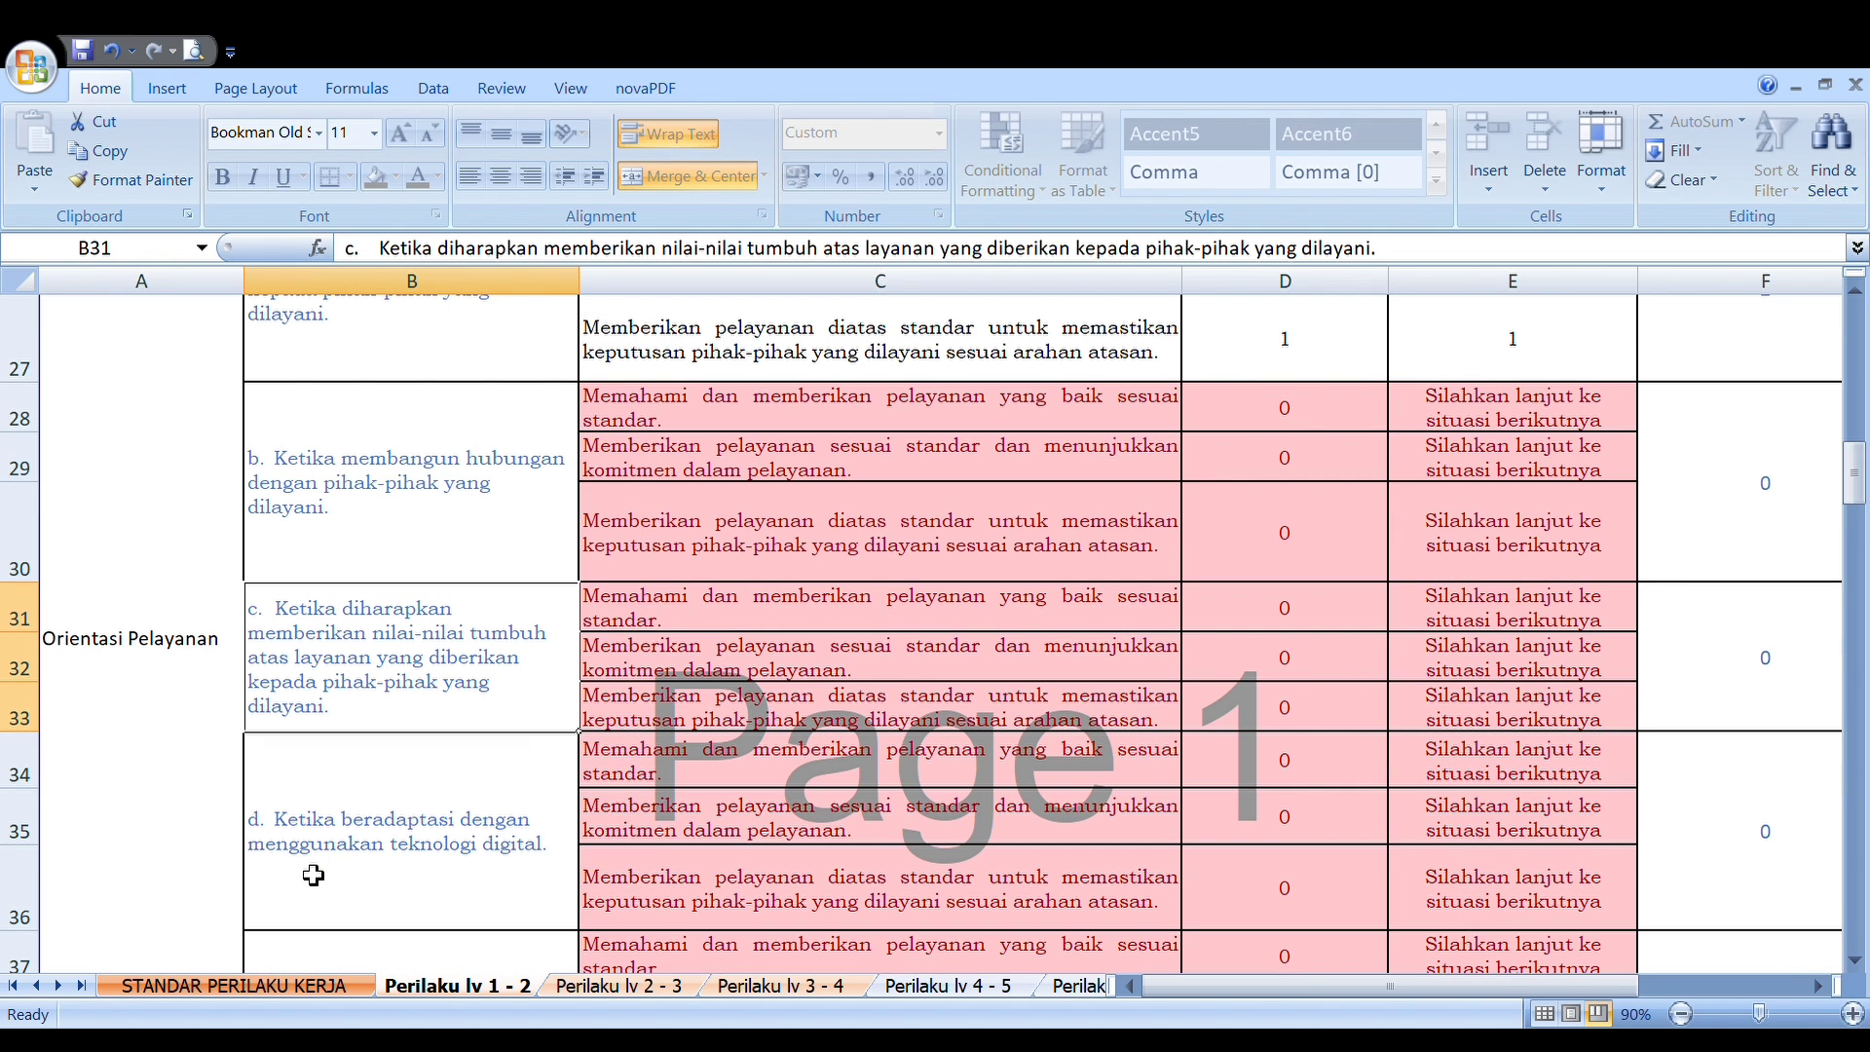
{"action": "left_click", "coordinate": [362, 838]}
{"action": "scroll", "coordinate": [362, 838], "scroll_direction": "down", "scroll_amount": 2}
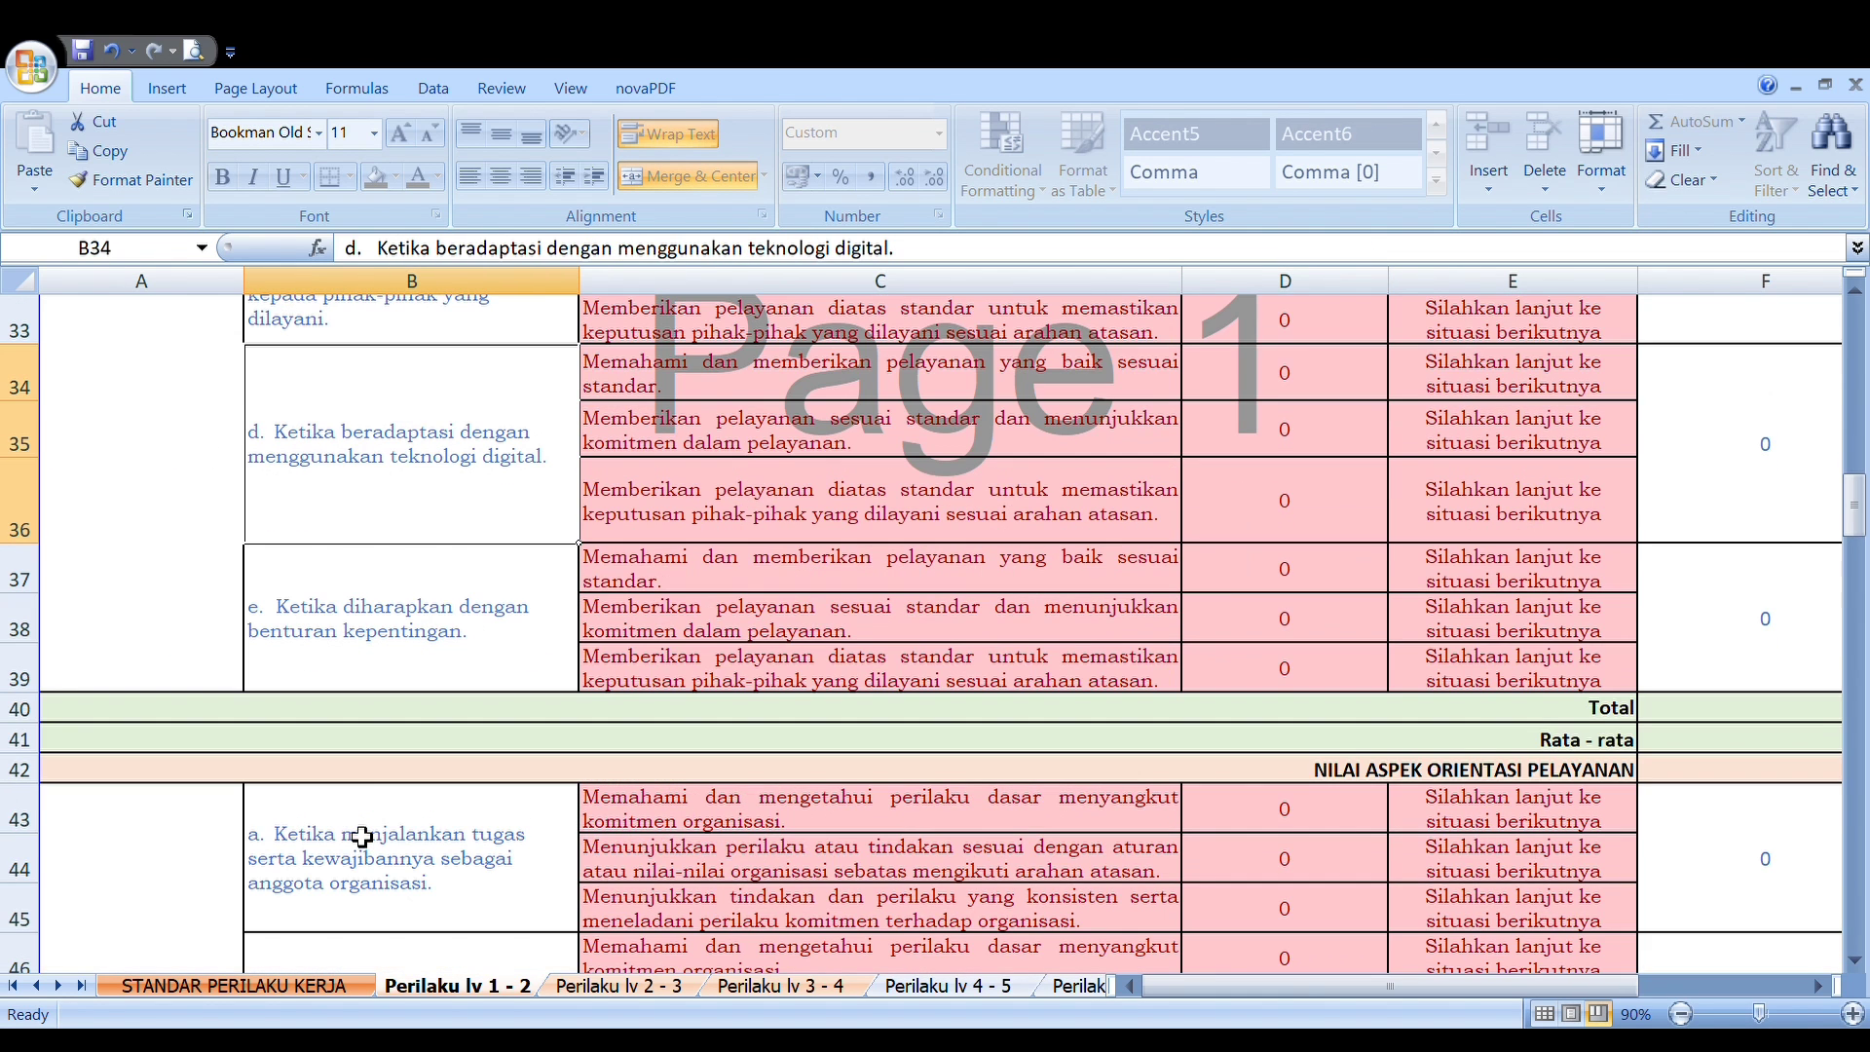
{"action": "left_click", "coordinate": [397, 649]}
{"action": "scroll", "coordinate": [522, 710], "scroll_direction": "up", "scroll_amount": 4}
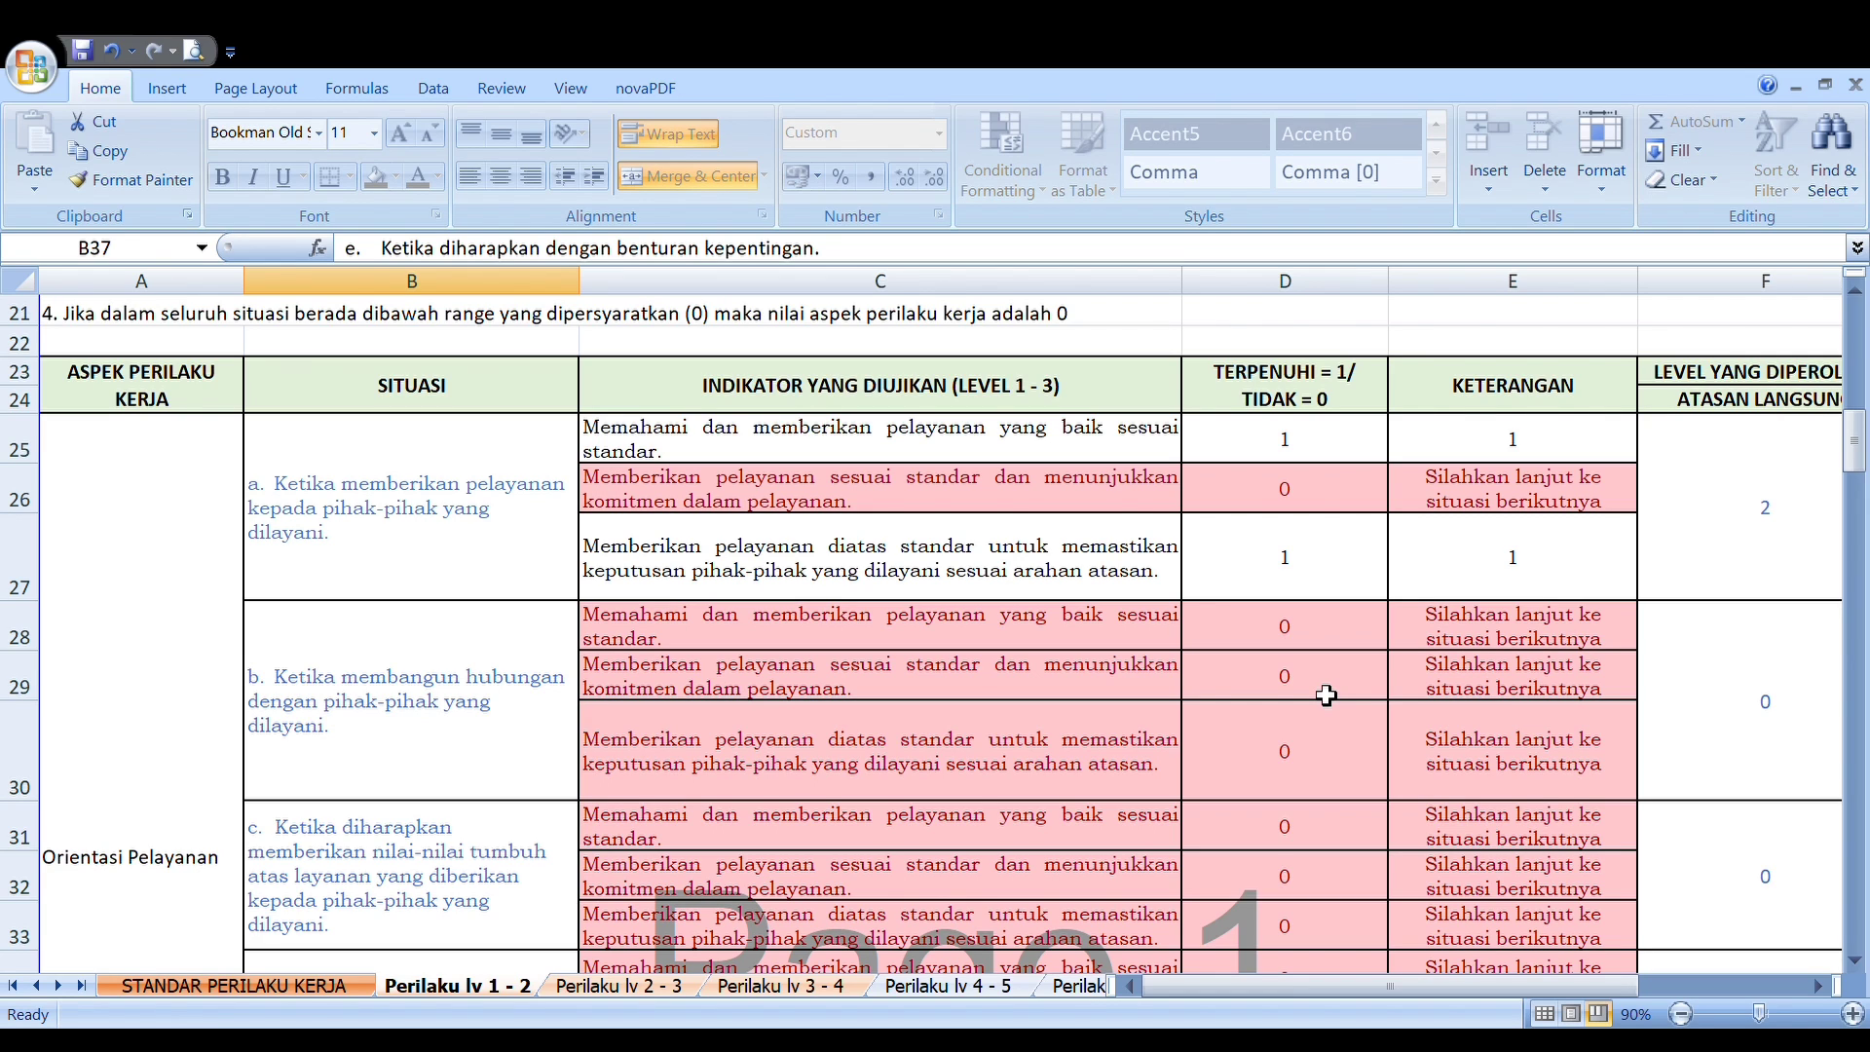
- Mark the first two indicators of situation b as fulfilled by entering 1 in D28 and D29
{"action": "left_click", "coordinate": [1314, 638]}
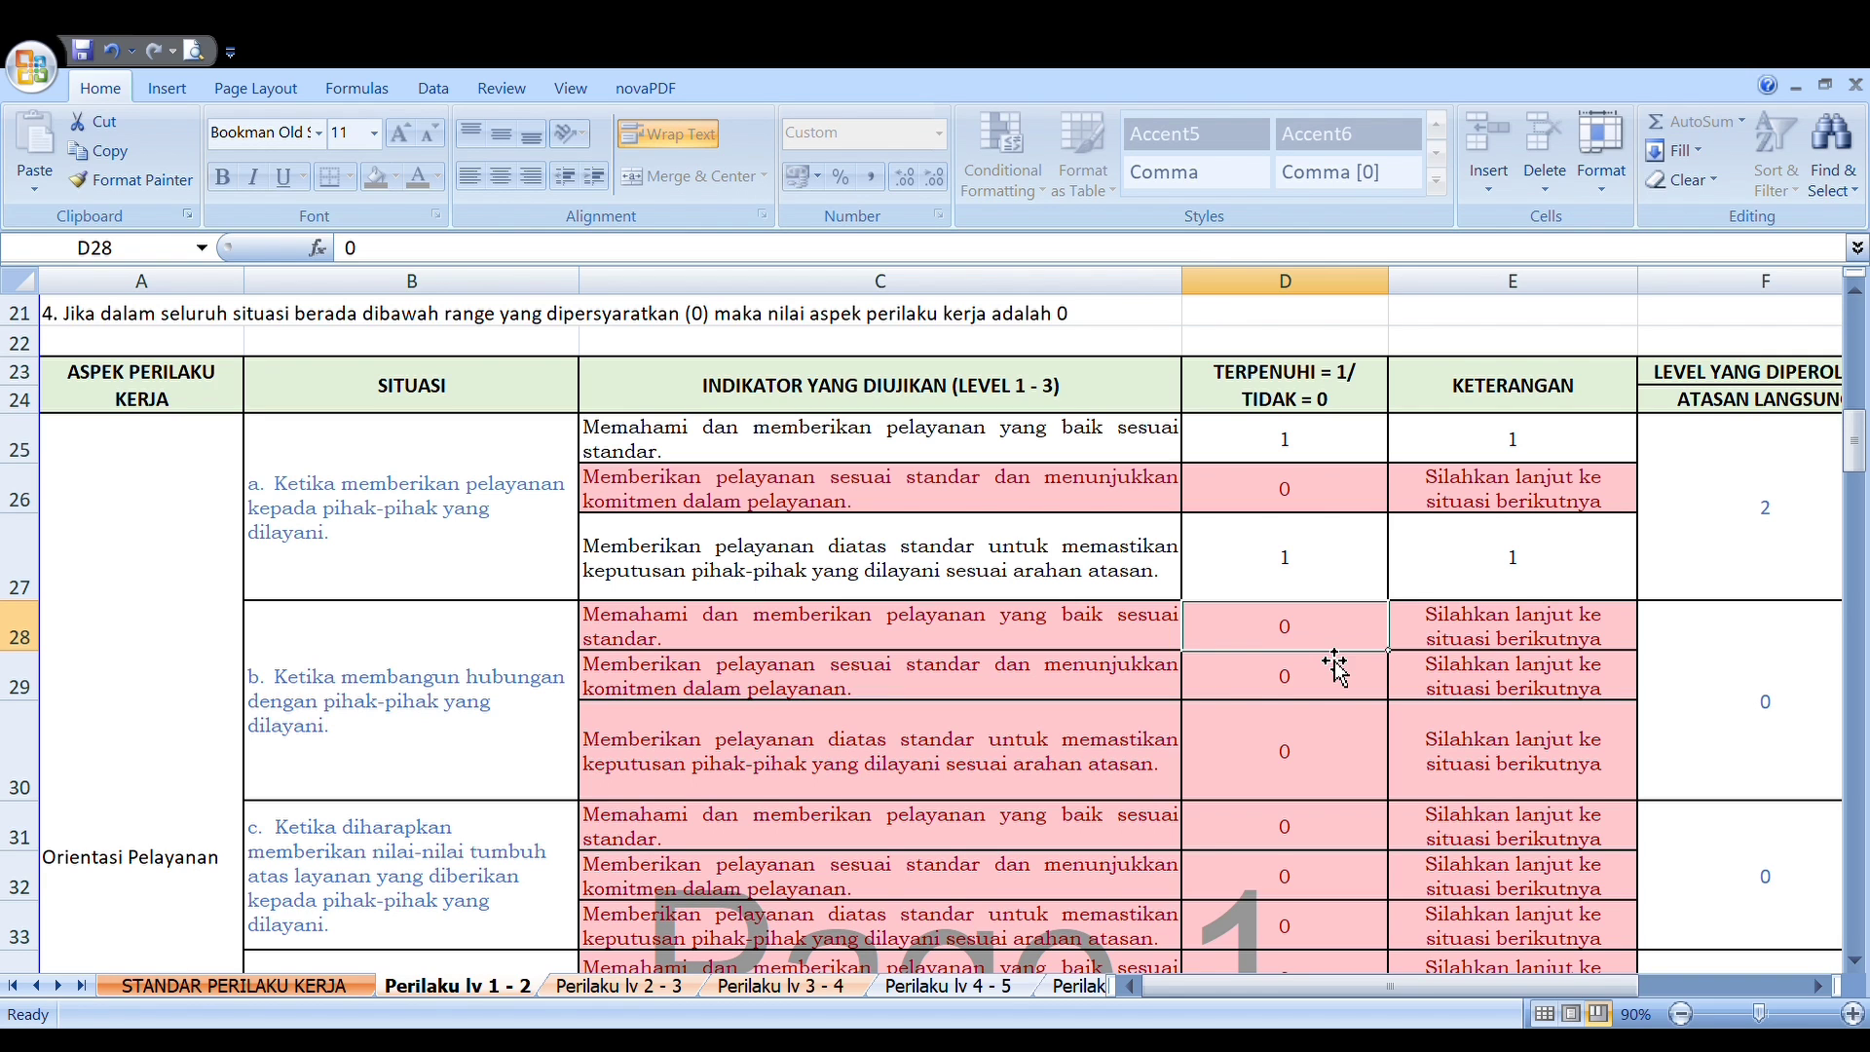
{"action": "type", "text": "1"}
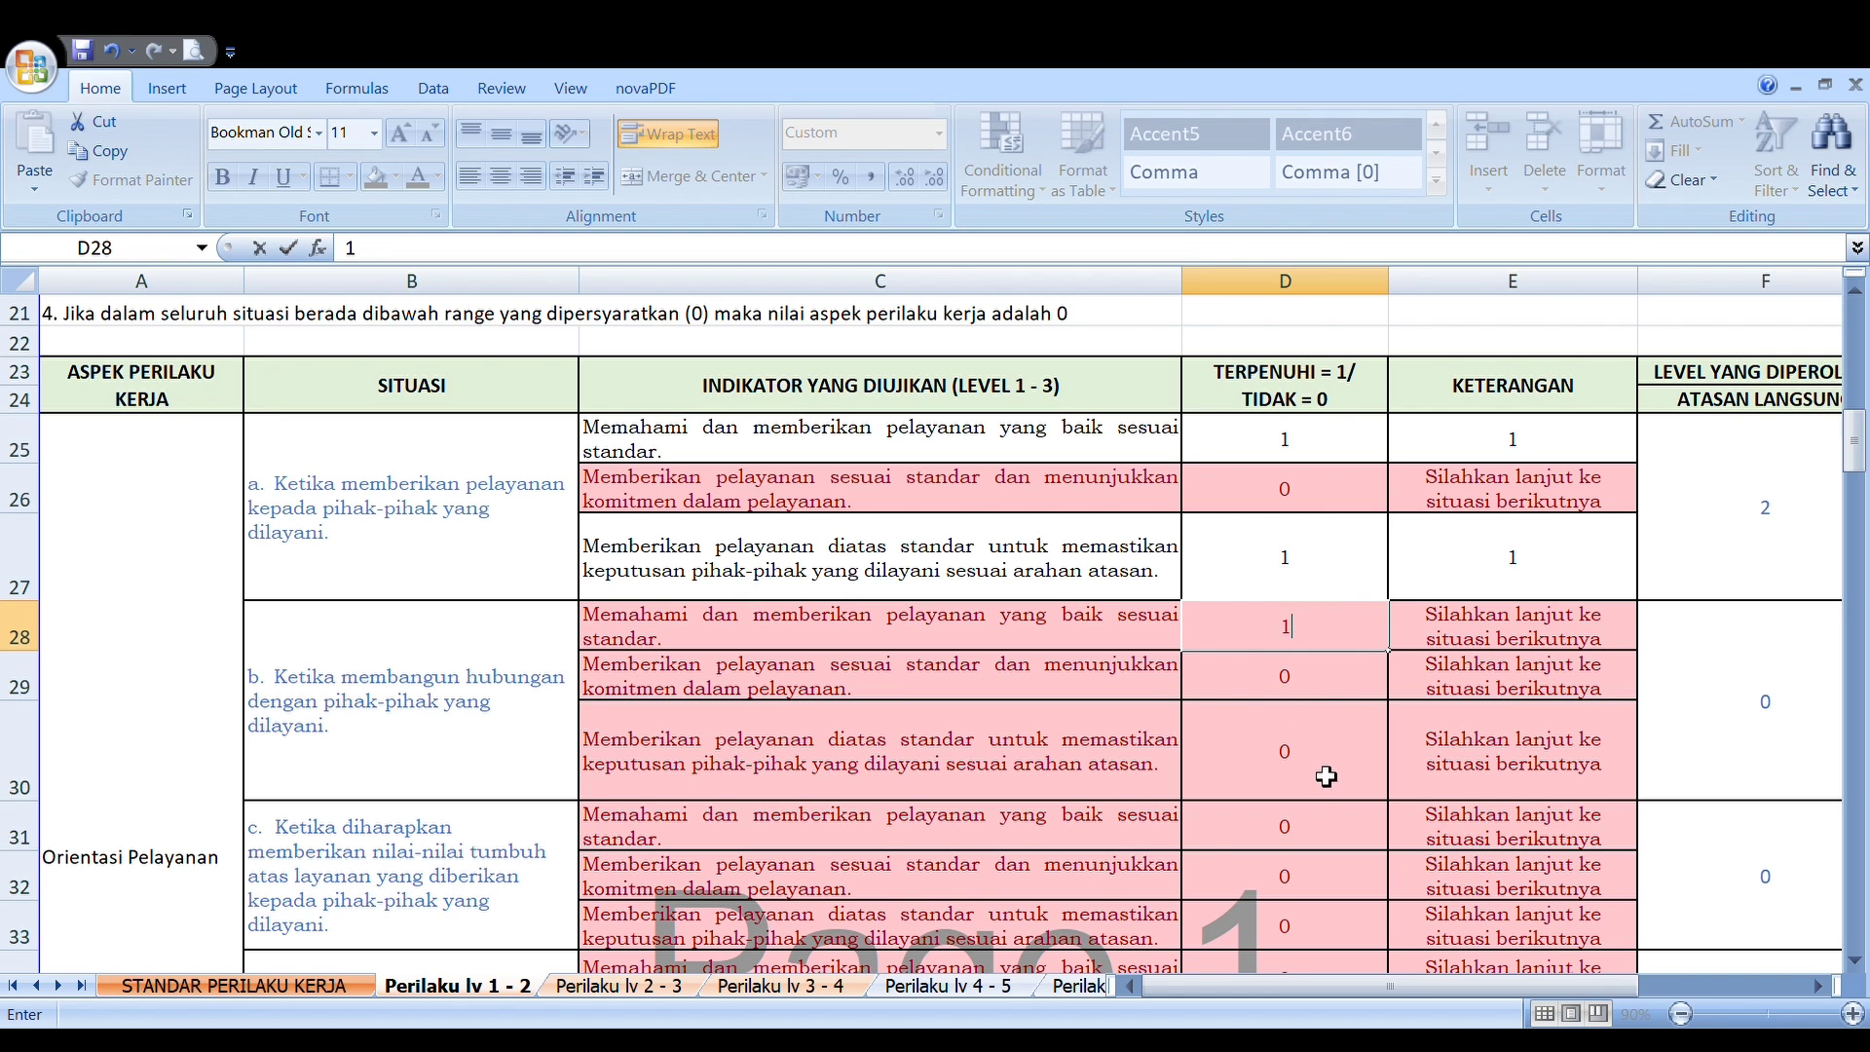
{"action": "key", "text": "Return"}
{"action": "type", "text": "1"}
{"action": "key", "text": "Return"}
- Mark the second indicator of situations c and d as fulfilled by entering 1 in D32 and D35
{"action": "scroll", "coordinate": [1305, 681], "scroll_direction": "down", "scroll_amount": 2}
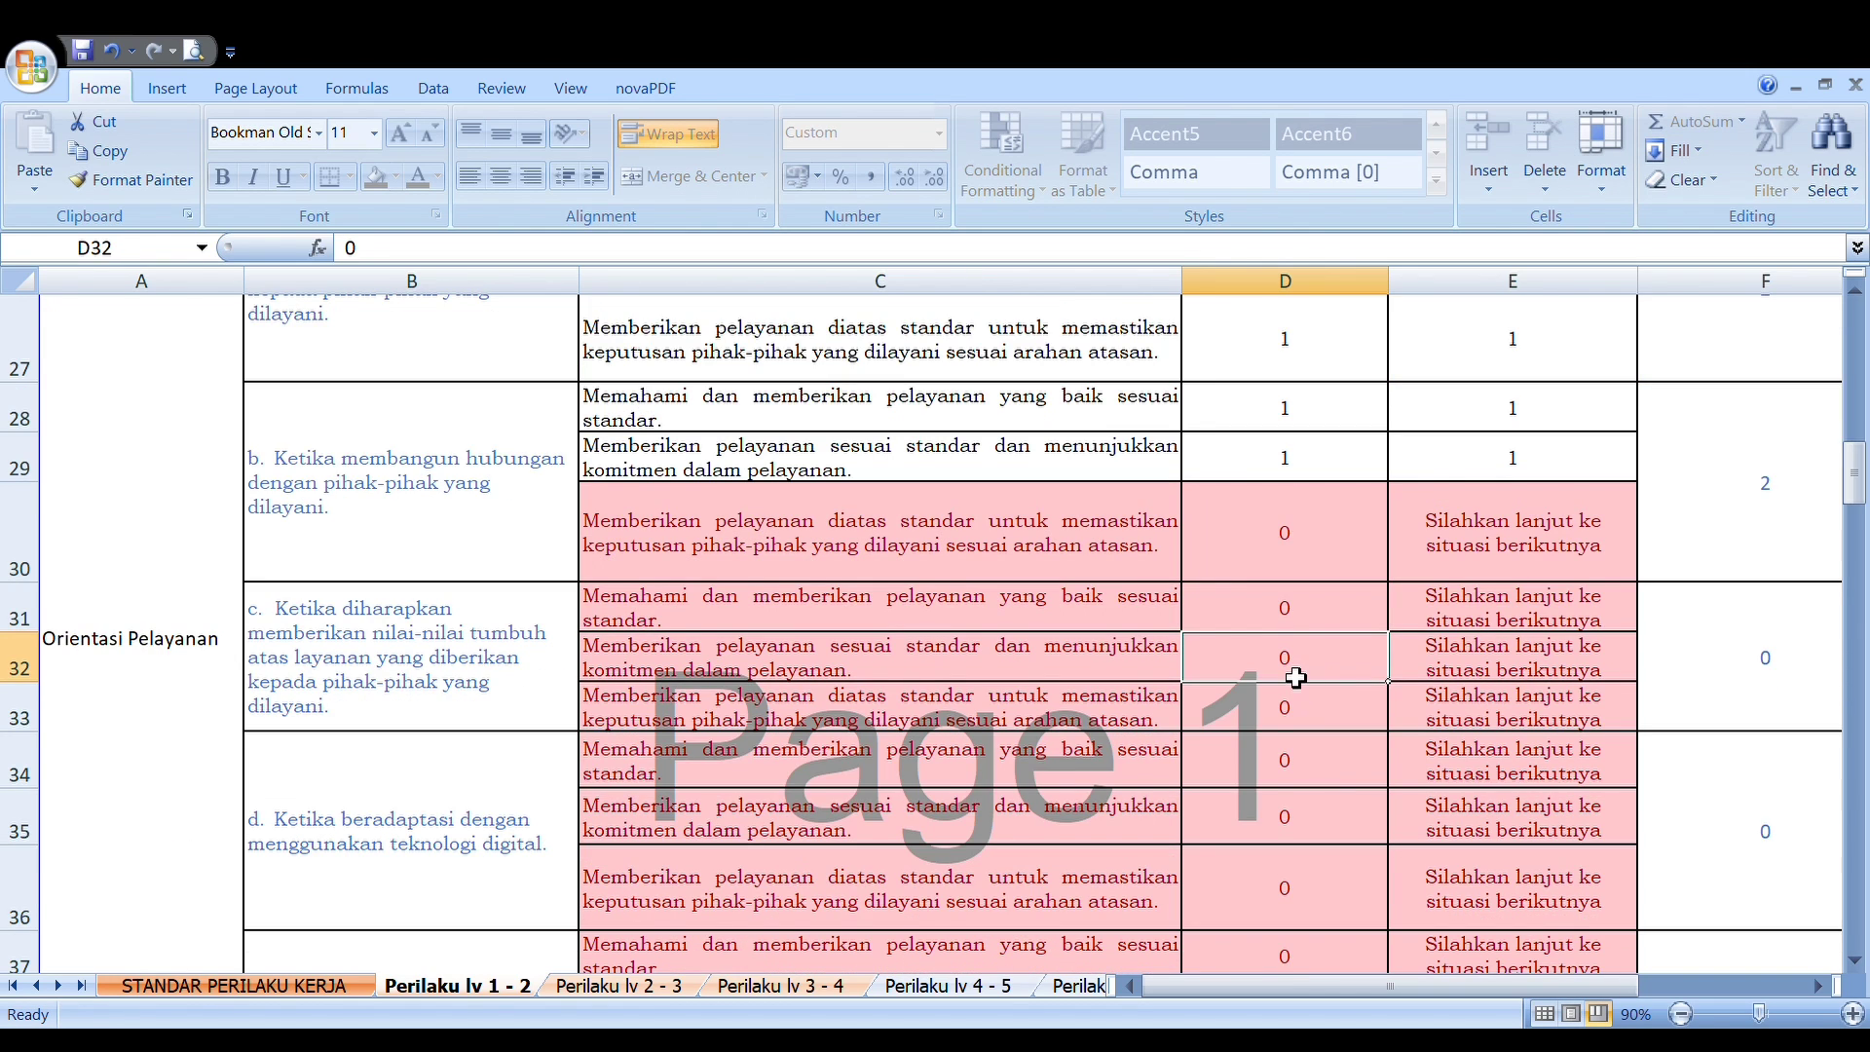
{"action": "left_click", "coordinate": [1302, 681]}
{"action": "type", "text": "1"}
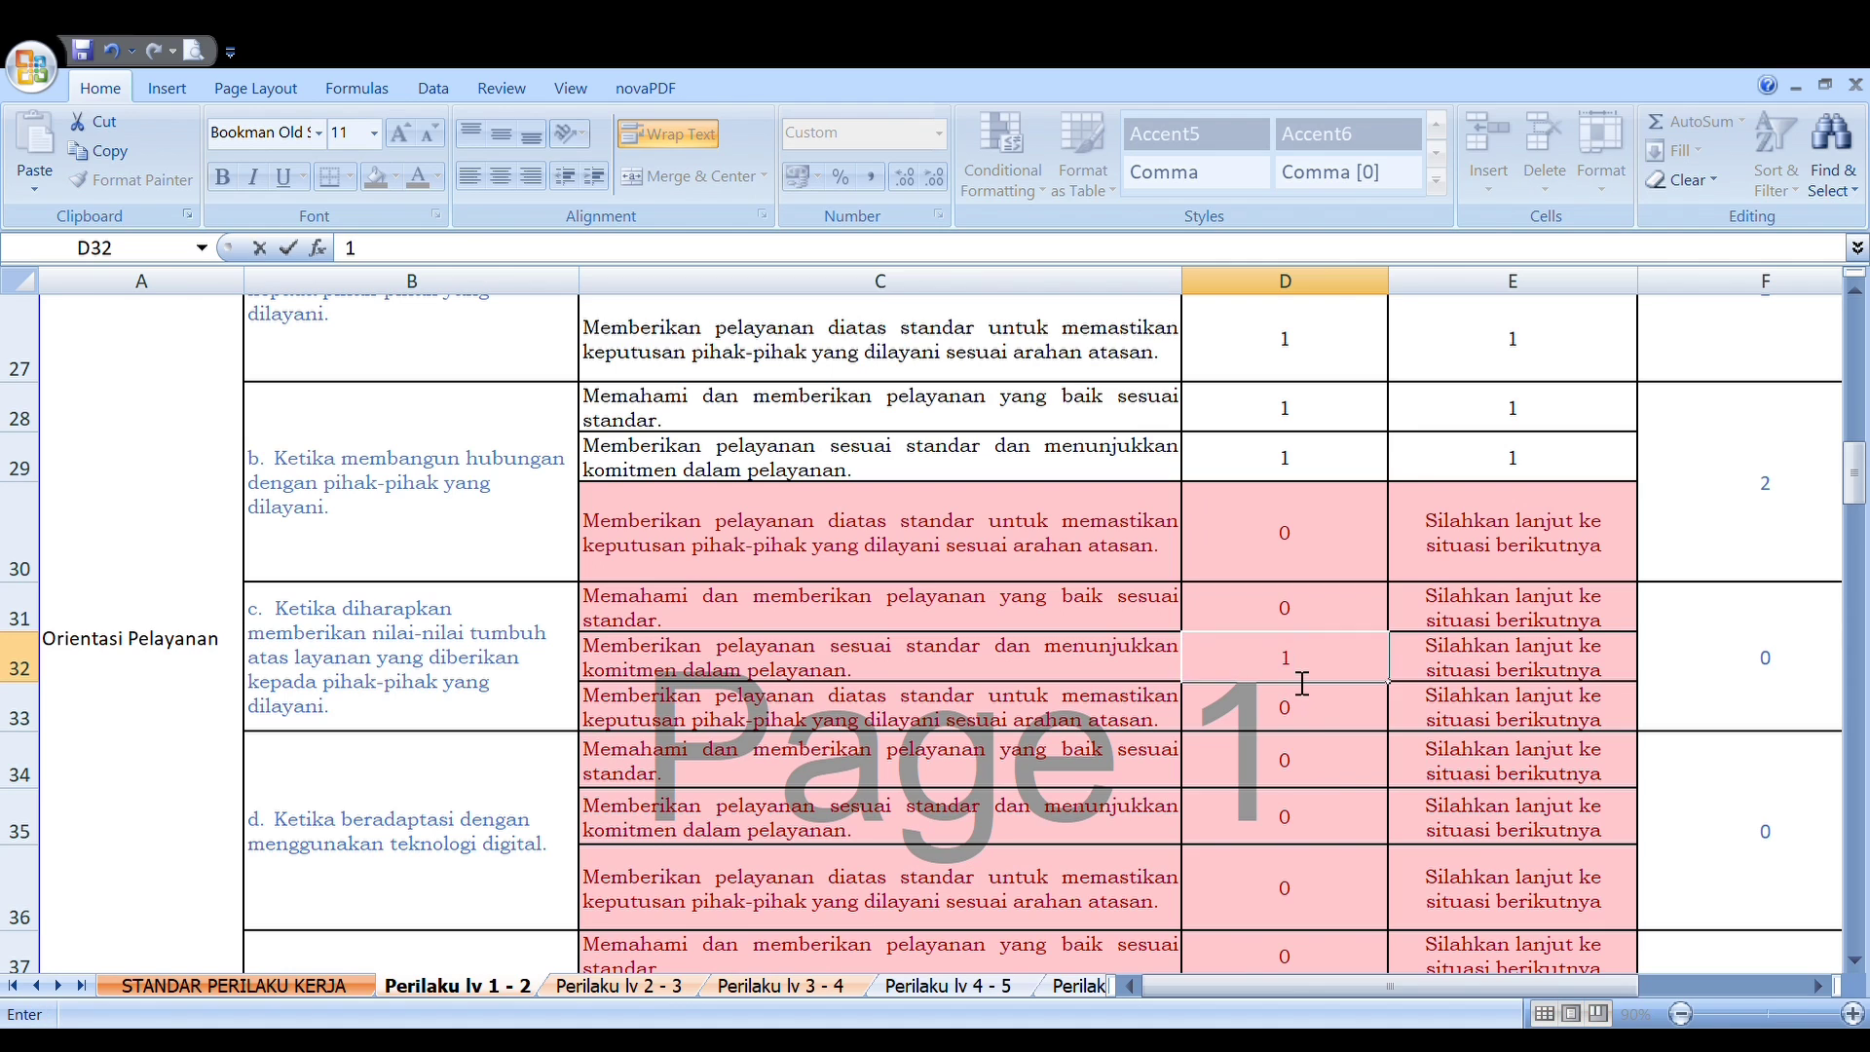
{"action": "left_click", "coordinate": [1312, 814]}
{"action": "type", "text": "1"}
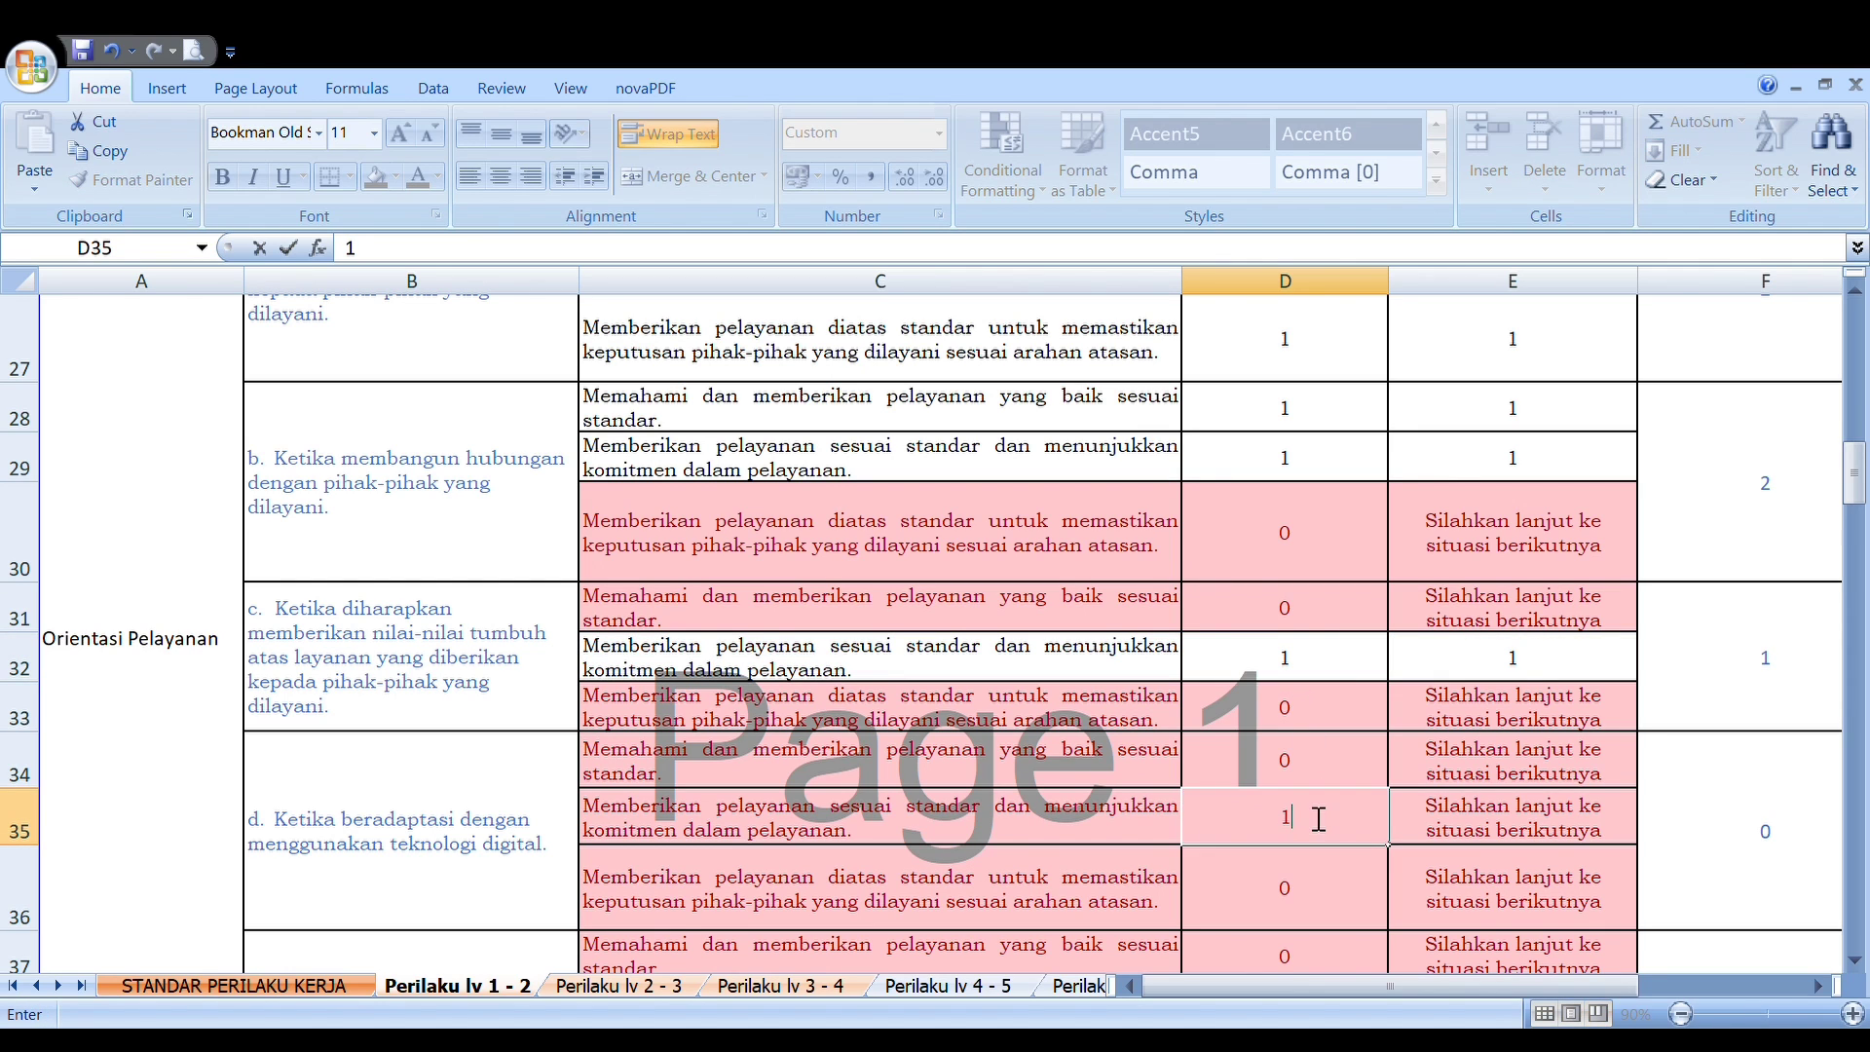
{"action": "left_click", "coordinate": [1265, 758]}
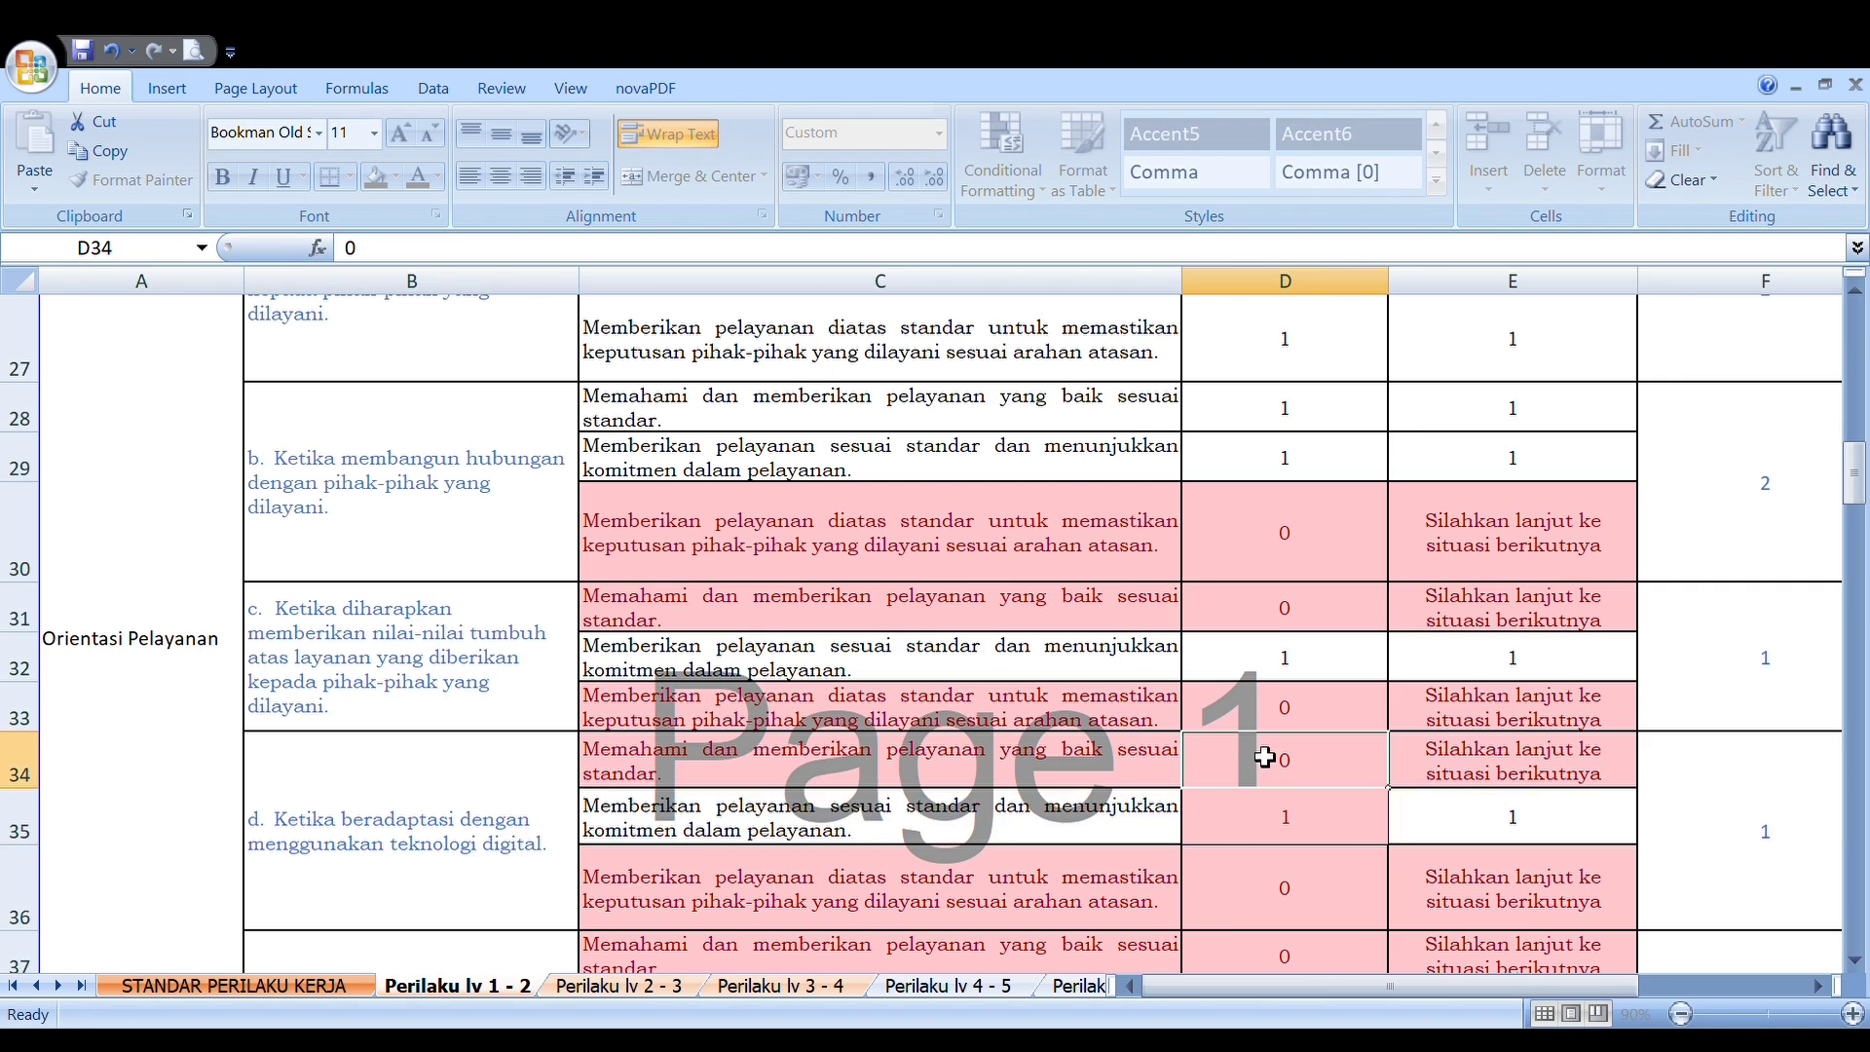
- Enter 1 in D38 for the second indicator of situation e and check the Orientasi Pelayanan total, average and aspect score
{"action": "scroll", "coordinate": [1264, 756], "scroll_direction": "down", "scroll_amount": 1}
{"action": "scroll", "coordinate": [1265, 758], "scroll_direction": "down", "scroll_amount": 1}
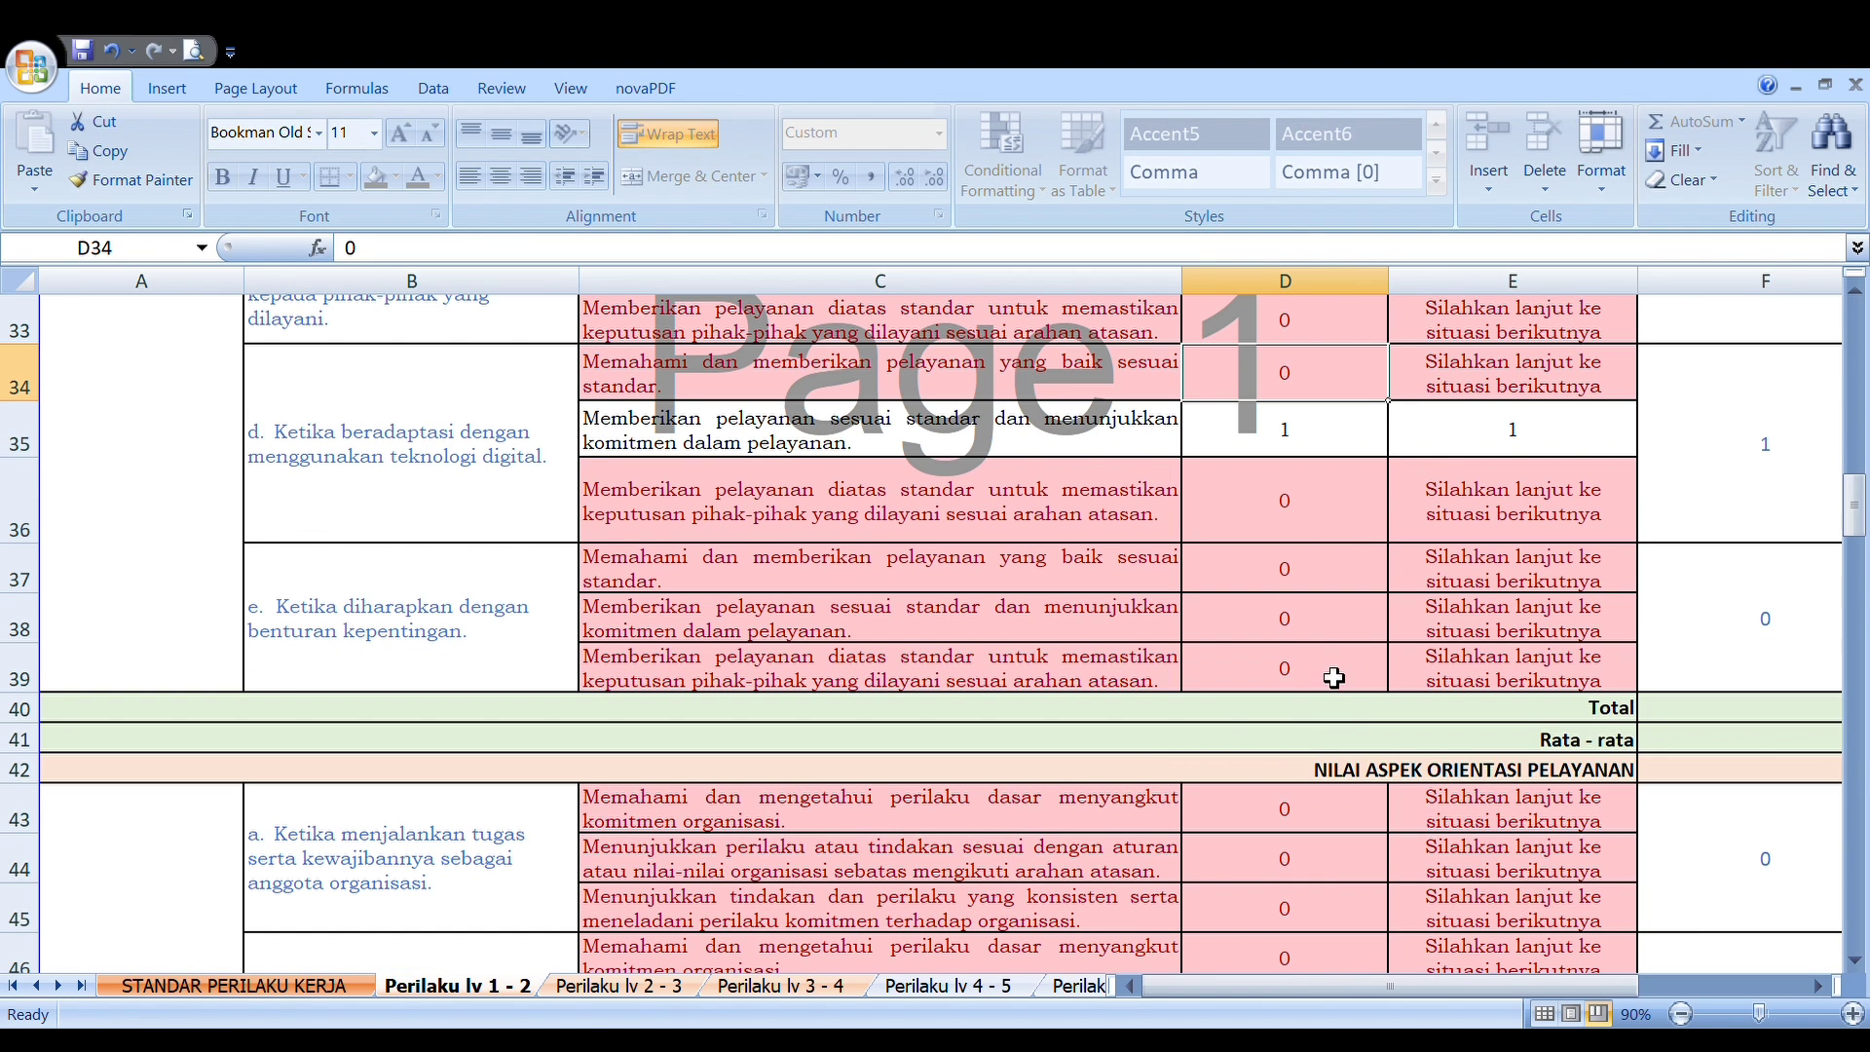
{"action": "left_click", "coordinate": [1308, 640]}
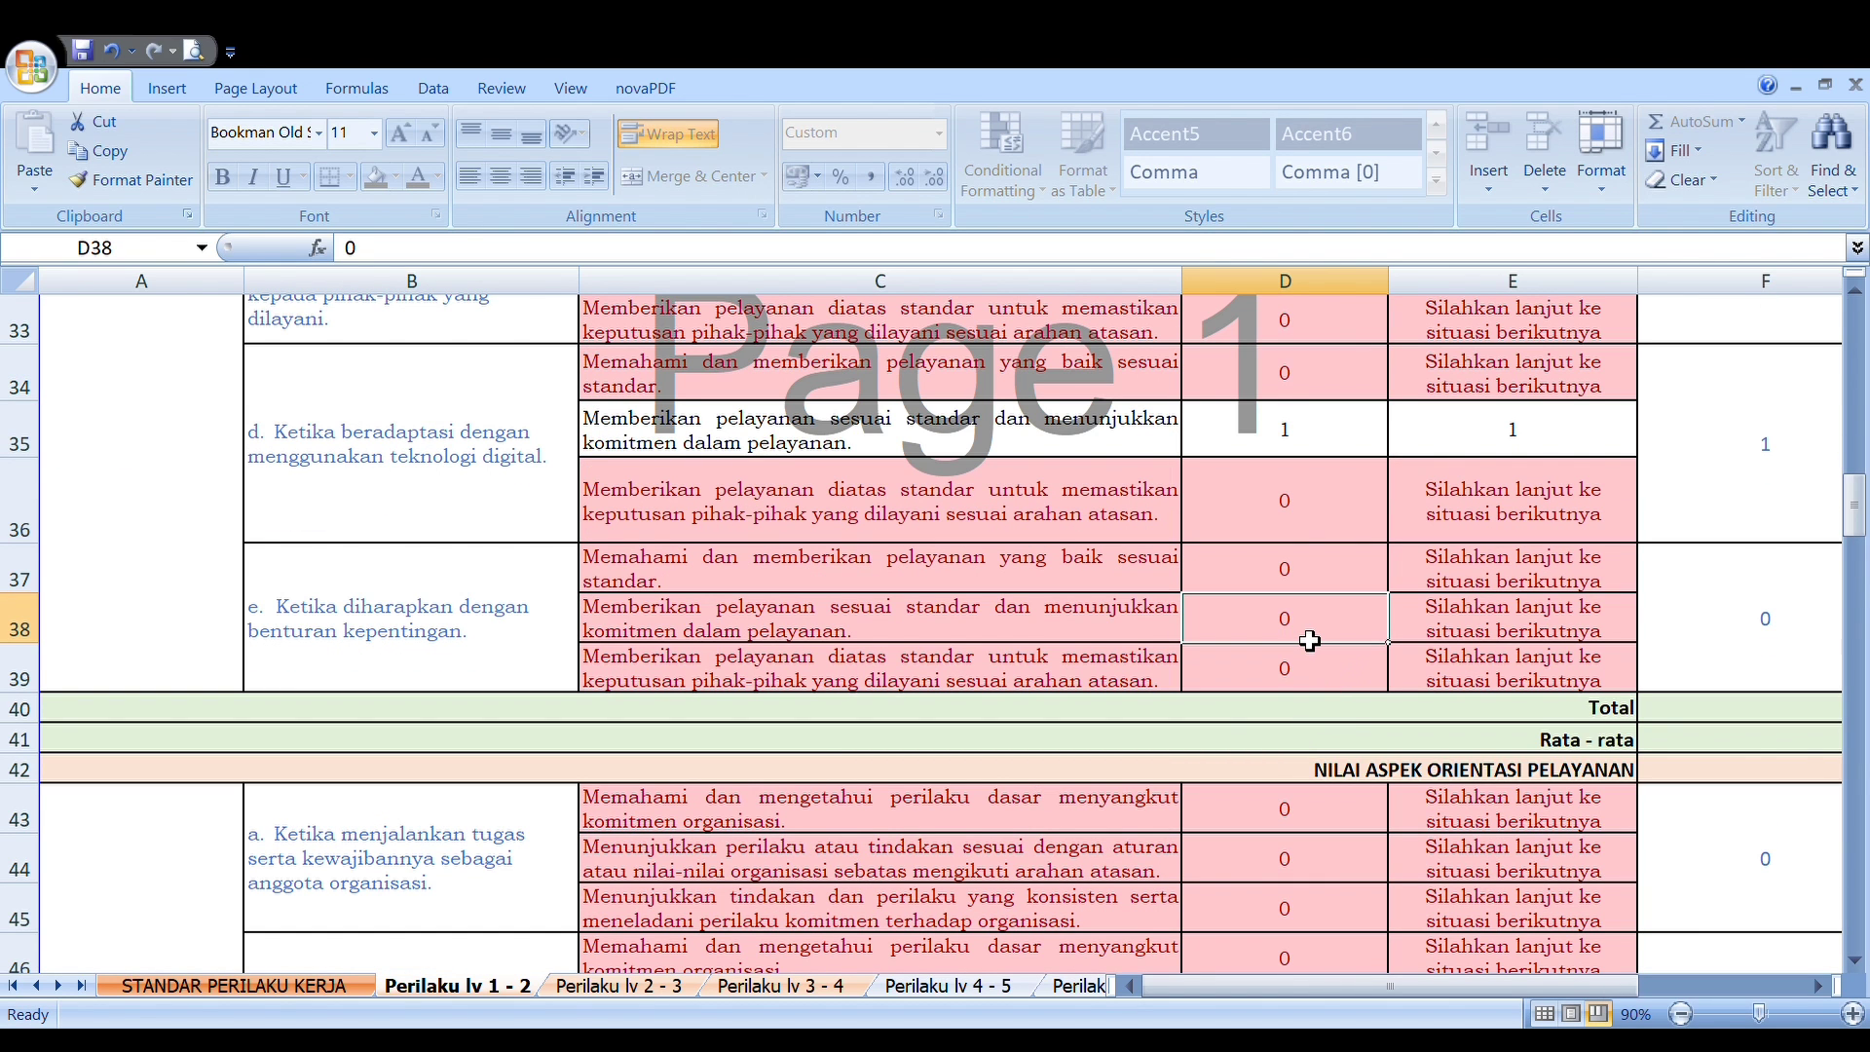
{"action": "type", "text": "1"}
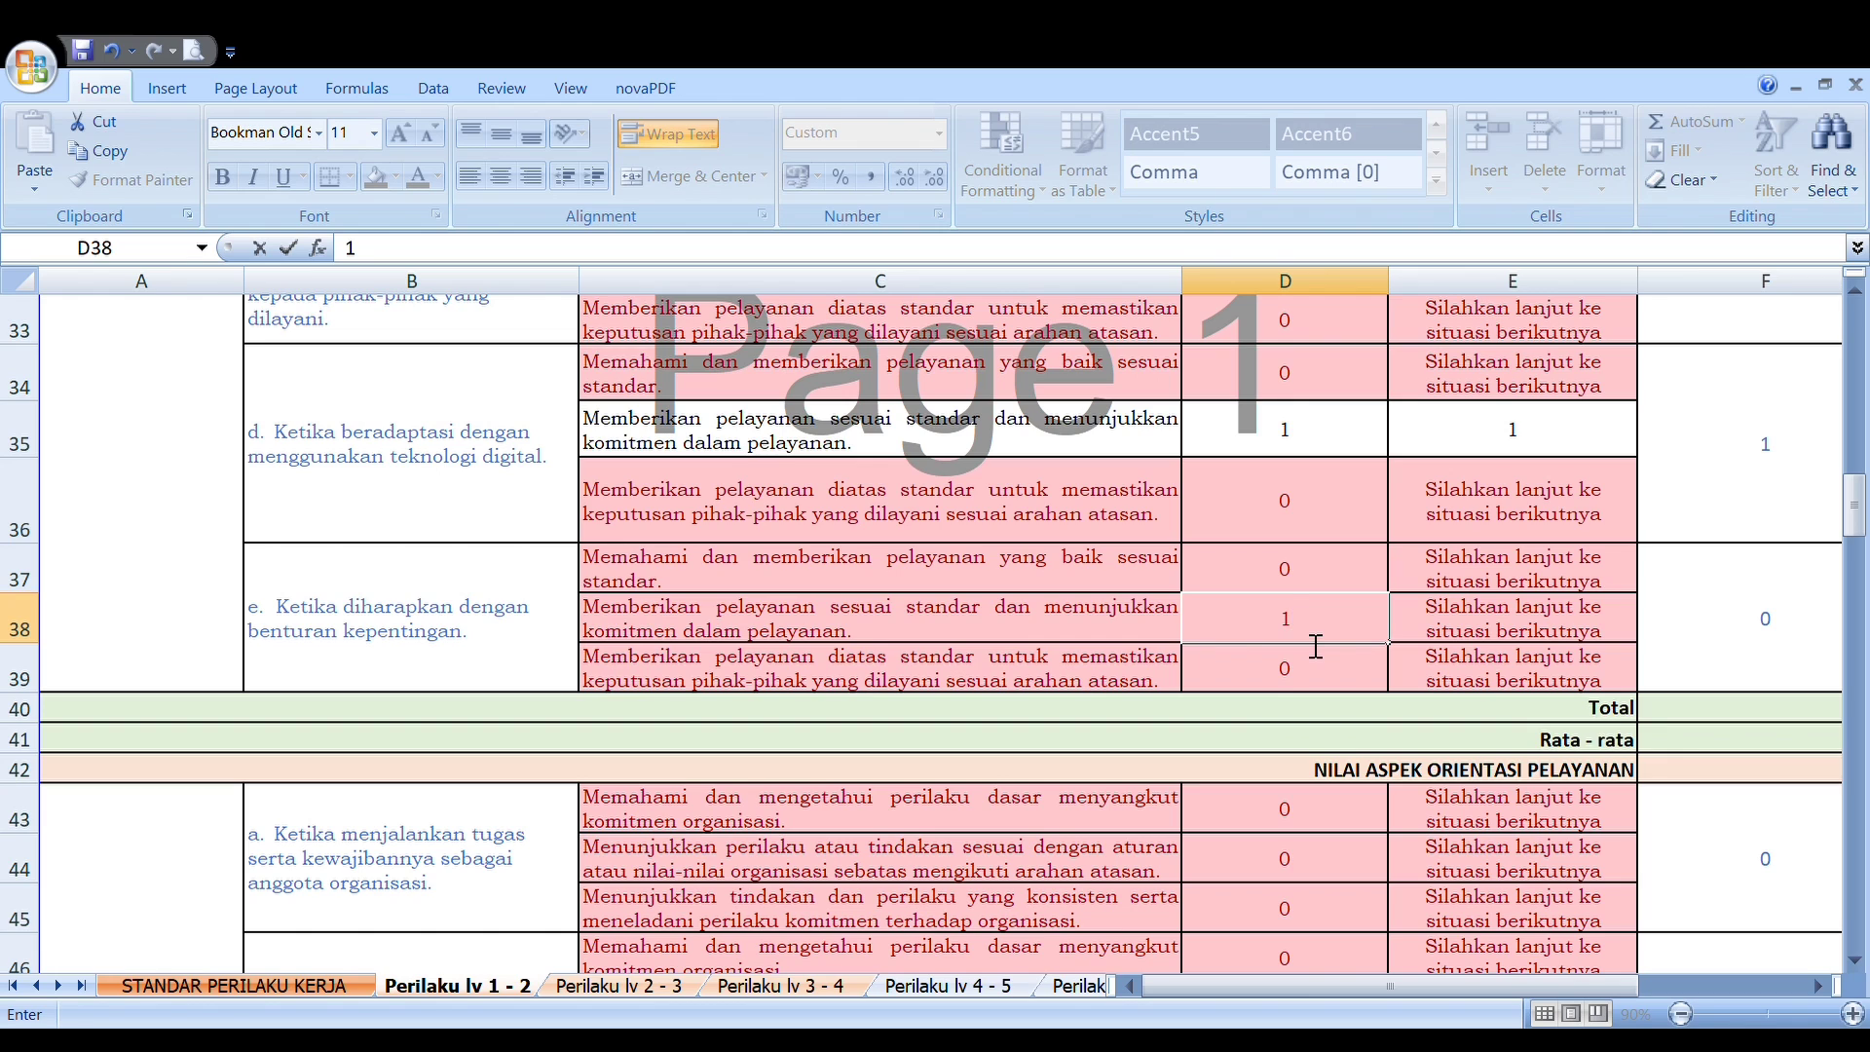
{"action": "left_click", "coordinate": [1235, 635]}
{"action": "left_click", "coordinate": [1318, 576]}
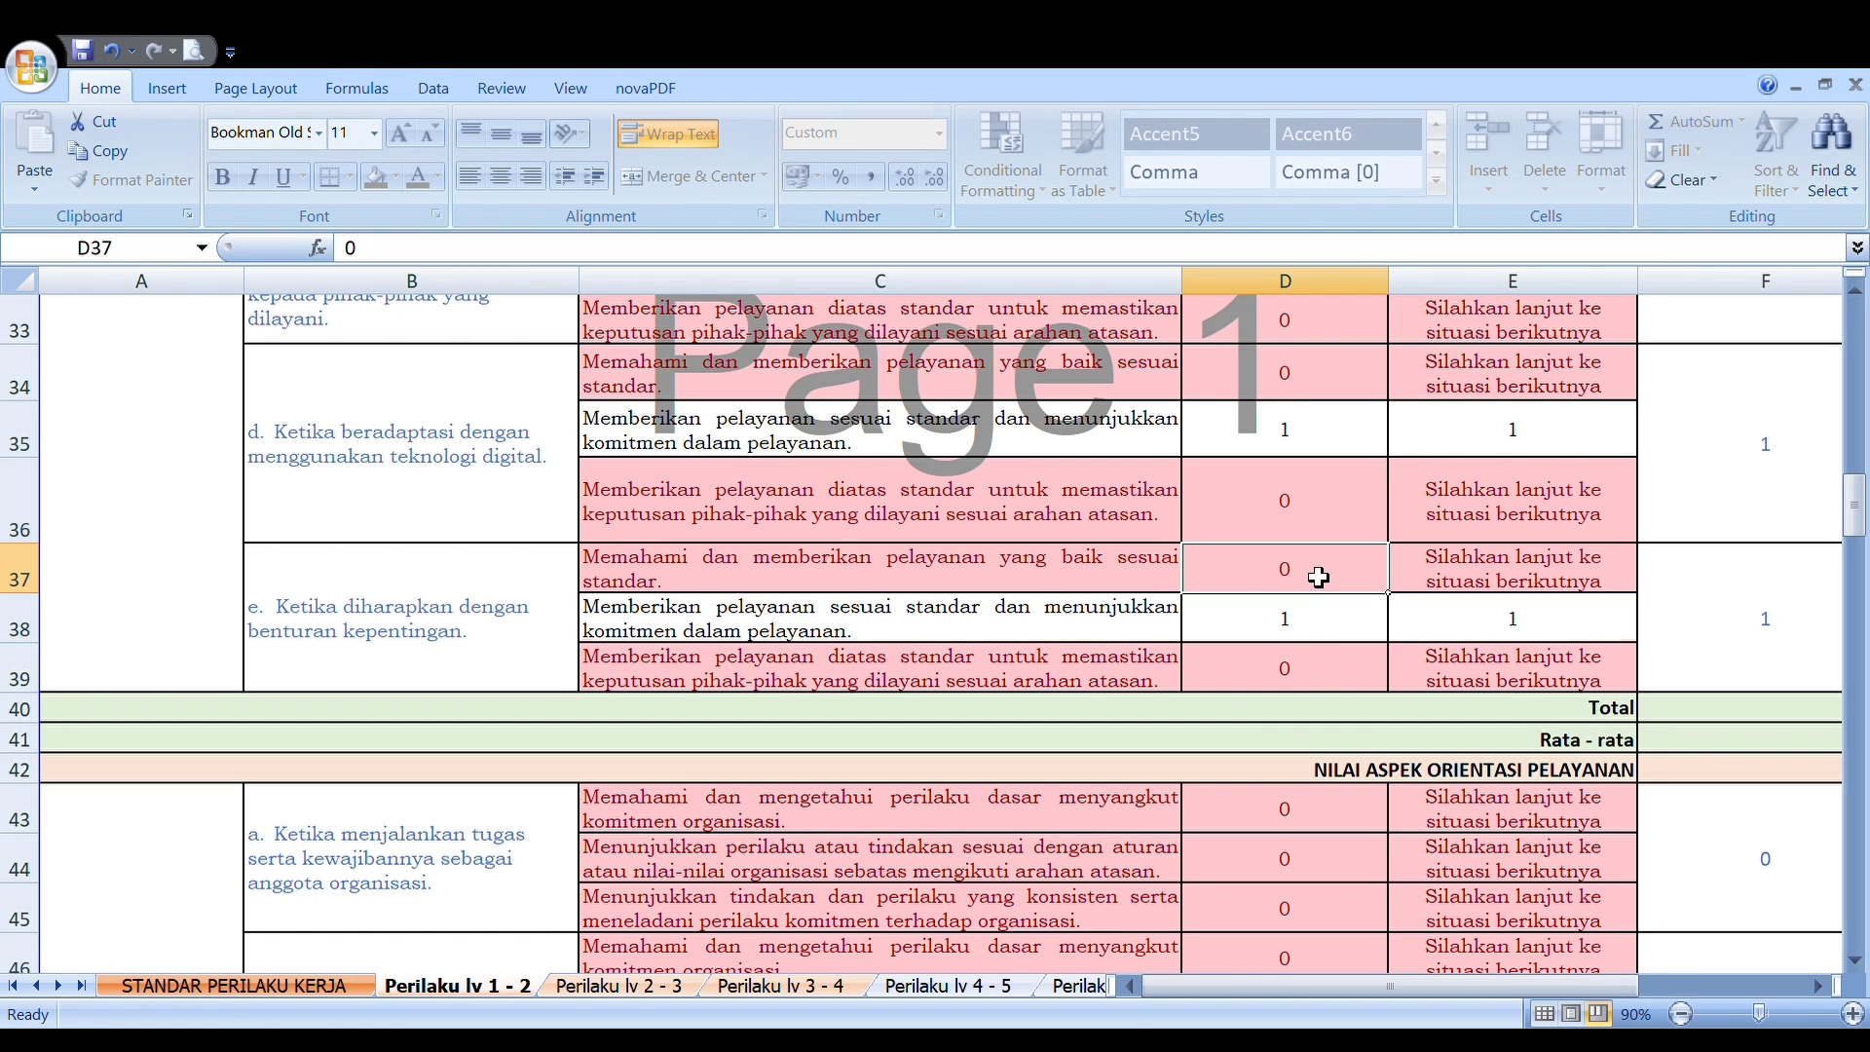
{"action": "left_click_drag", "start_coordinate": [1569, 989], "coordinate": [1627, 972]}
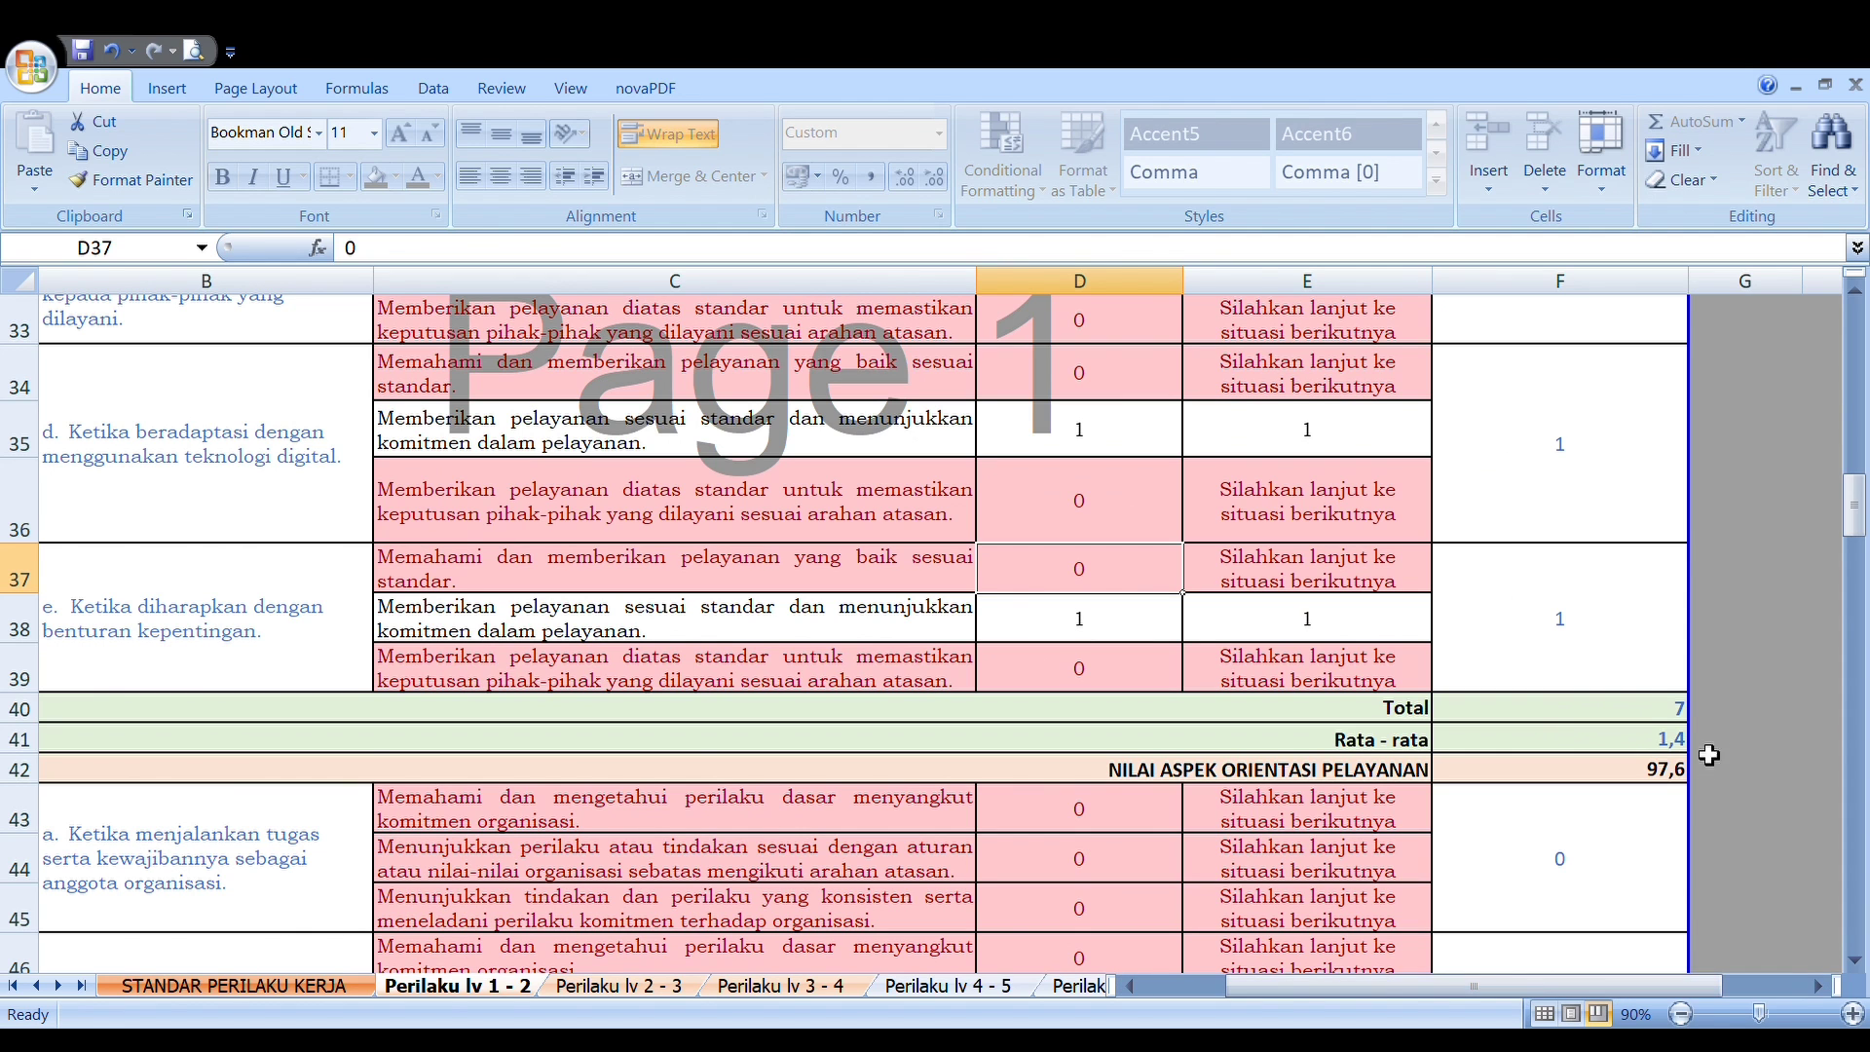
- Mark the first and third indicators of Komitmen situation a as fulfilled by entering 1 in D43 and D45
{"action": "scroll", "coordinate": [1715, 789], "scroll_direction": "up", "scroll_amount": 2}
{"action": "scroll", "coordinate": [1715, 789], "scroll_direction": "down", "scroll_amount": 3}
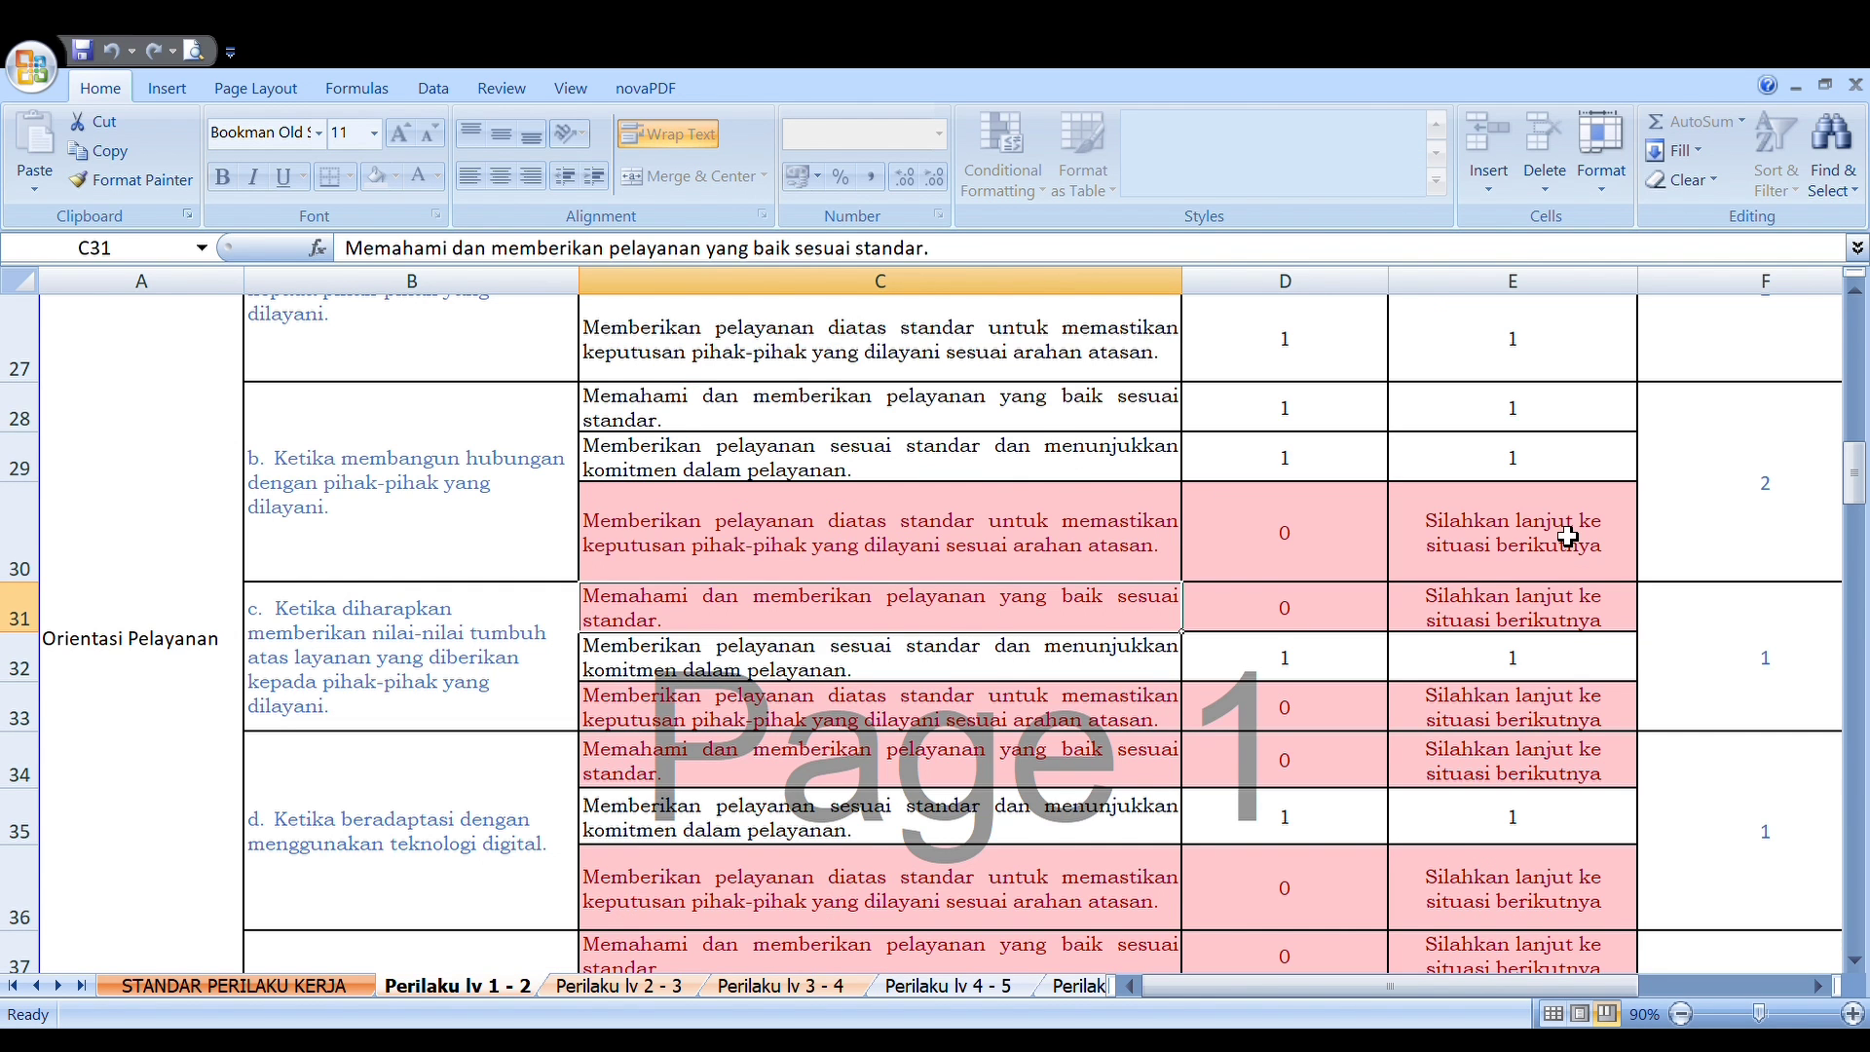
{"action": "scroll", "coordinate": [1567, 536], "scroll_direction": "up", "scroll_amount": 2}
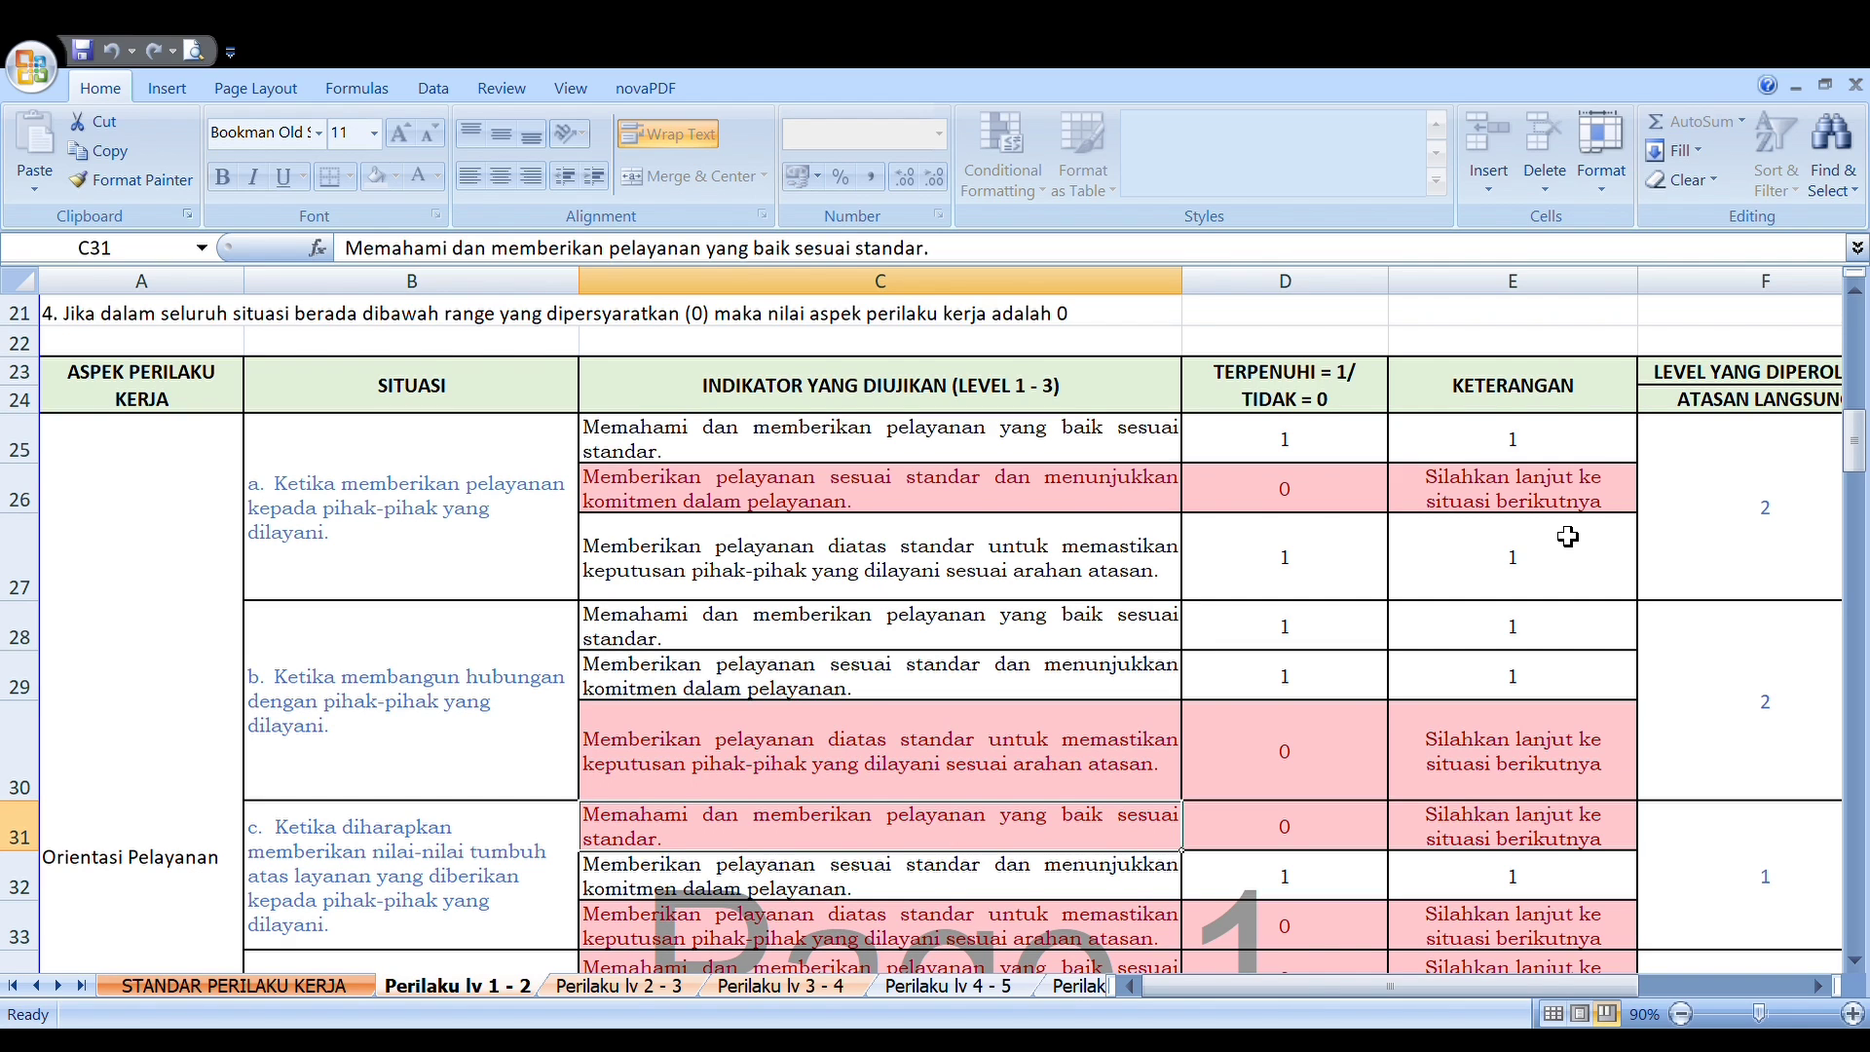
{"action": "scroll", "coordinate": [1567, 537], "scroll_direction": "down", "scroll_amount": 6}
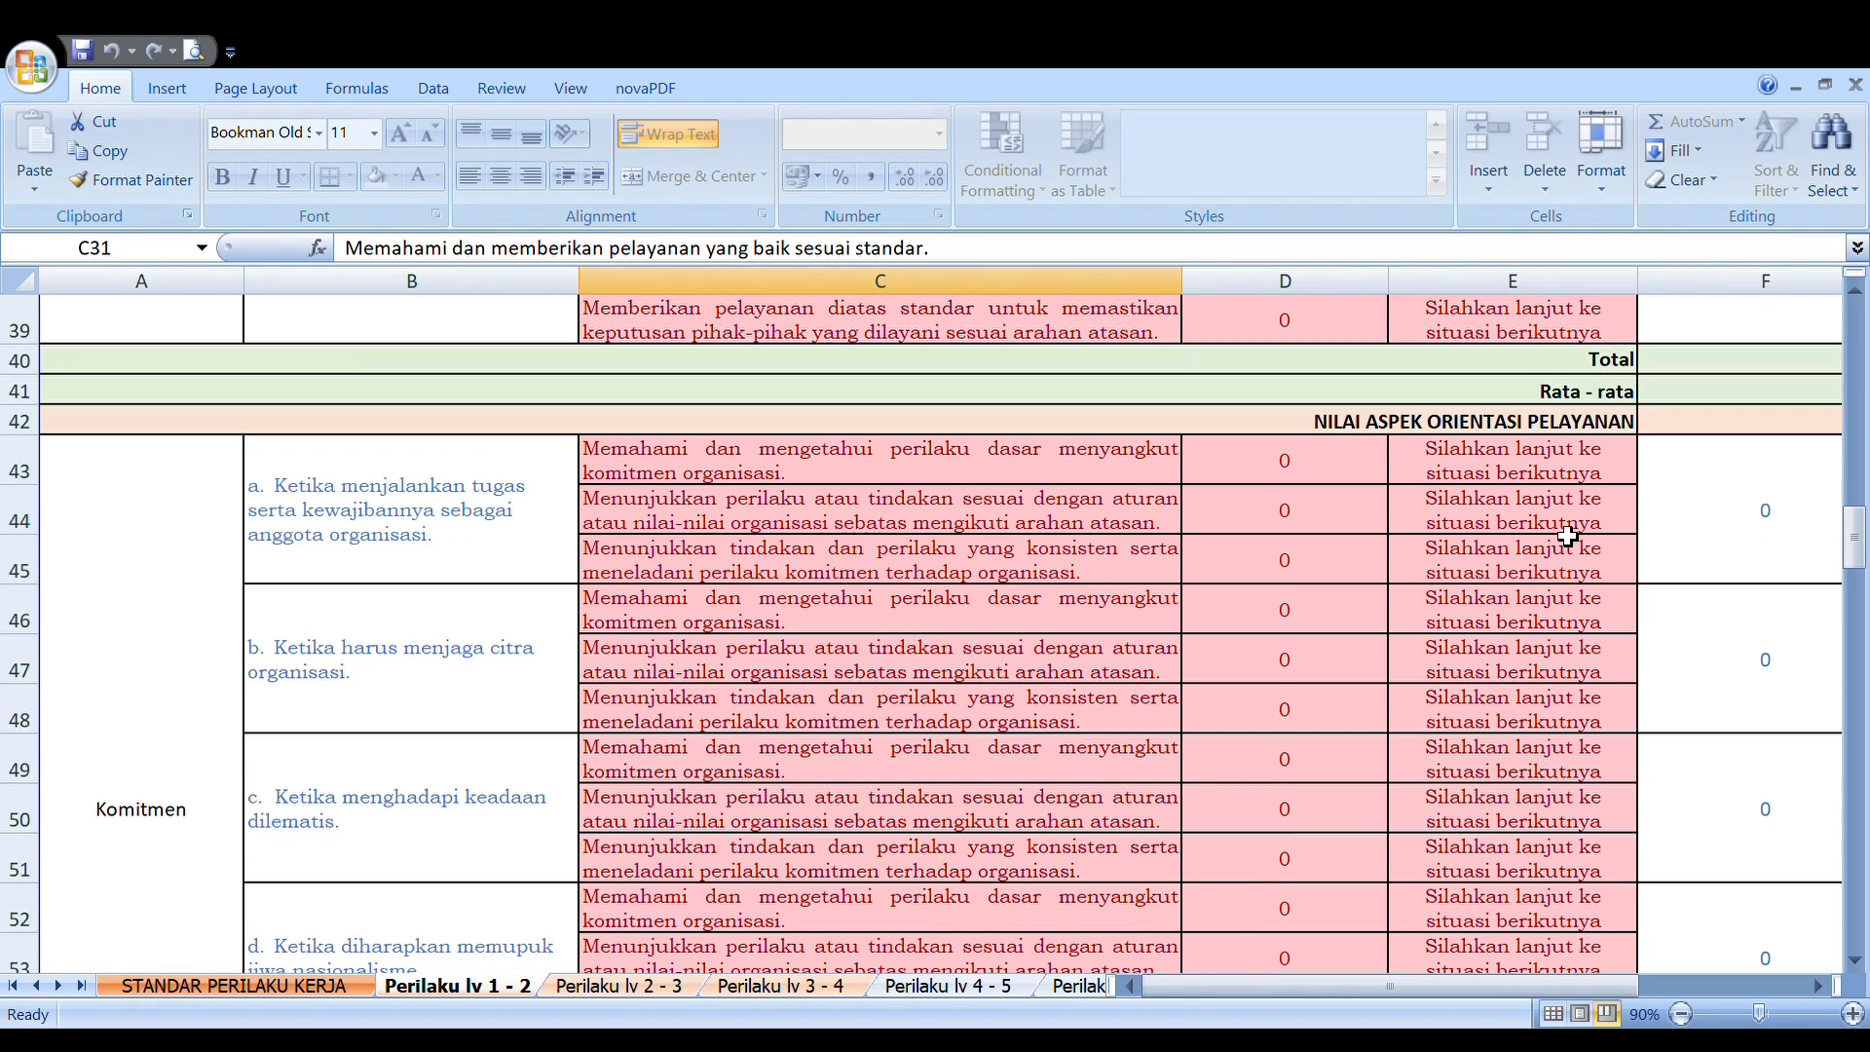
{"action": "scroll", "coordinate": [1567, 537], "scroll_direction": "down", "scroll_amount": 2}
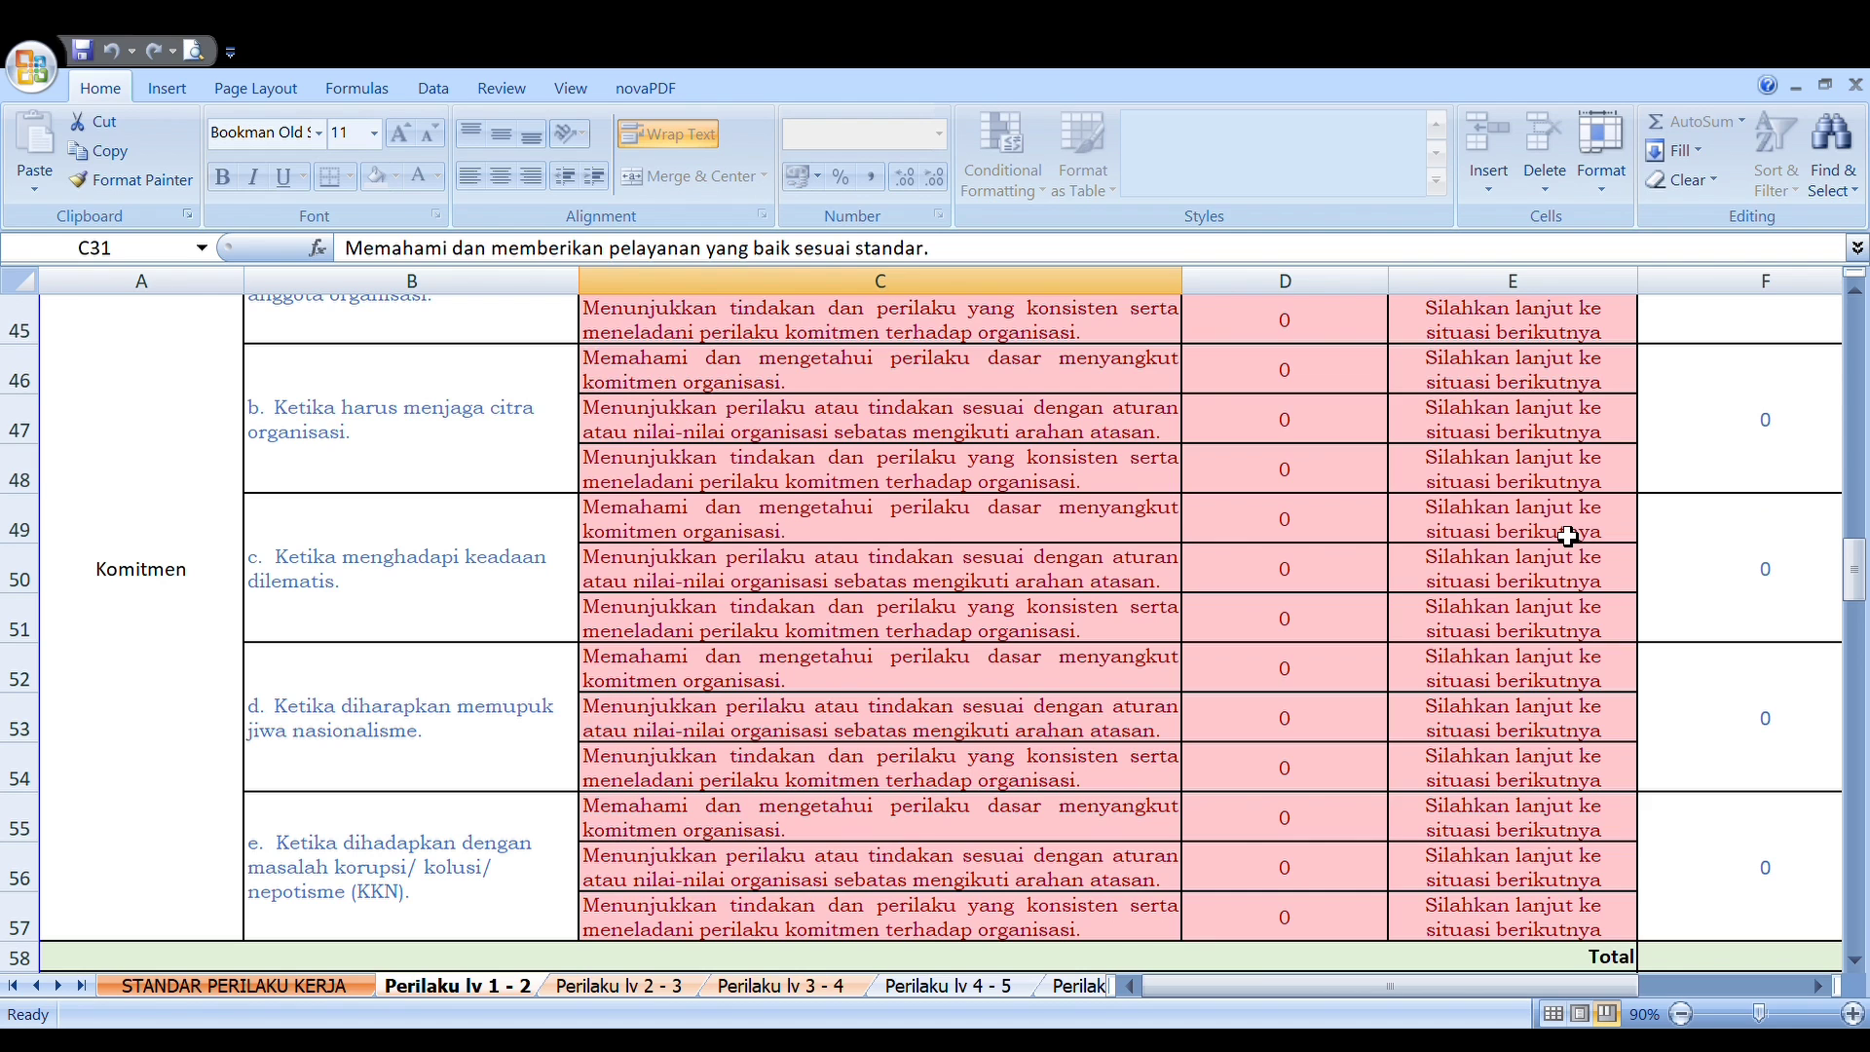
{"action": "scroll", "coordinate": [1481, 610], "scroll_direction": "up", "scroll_amount": 2}
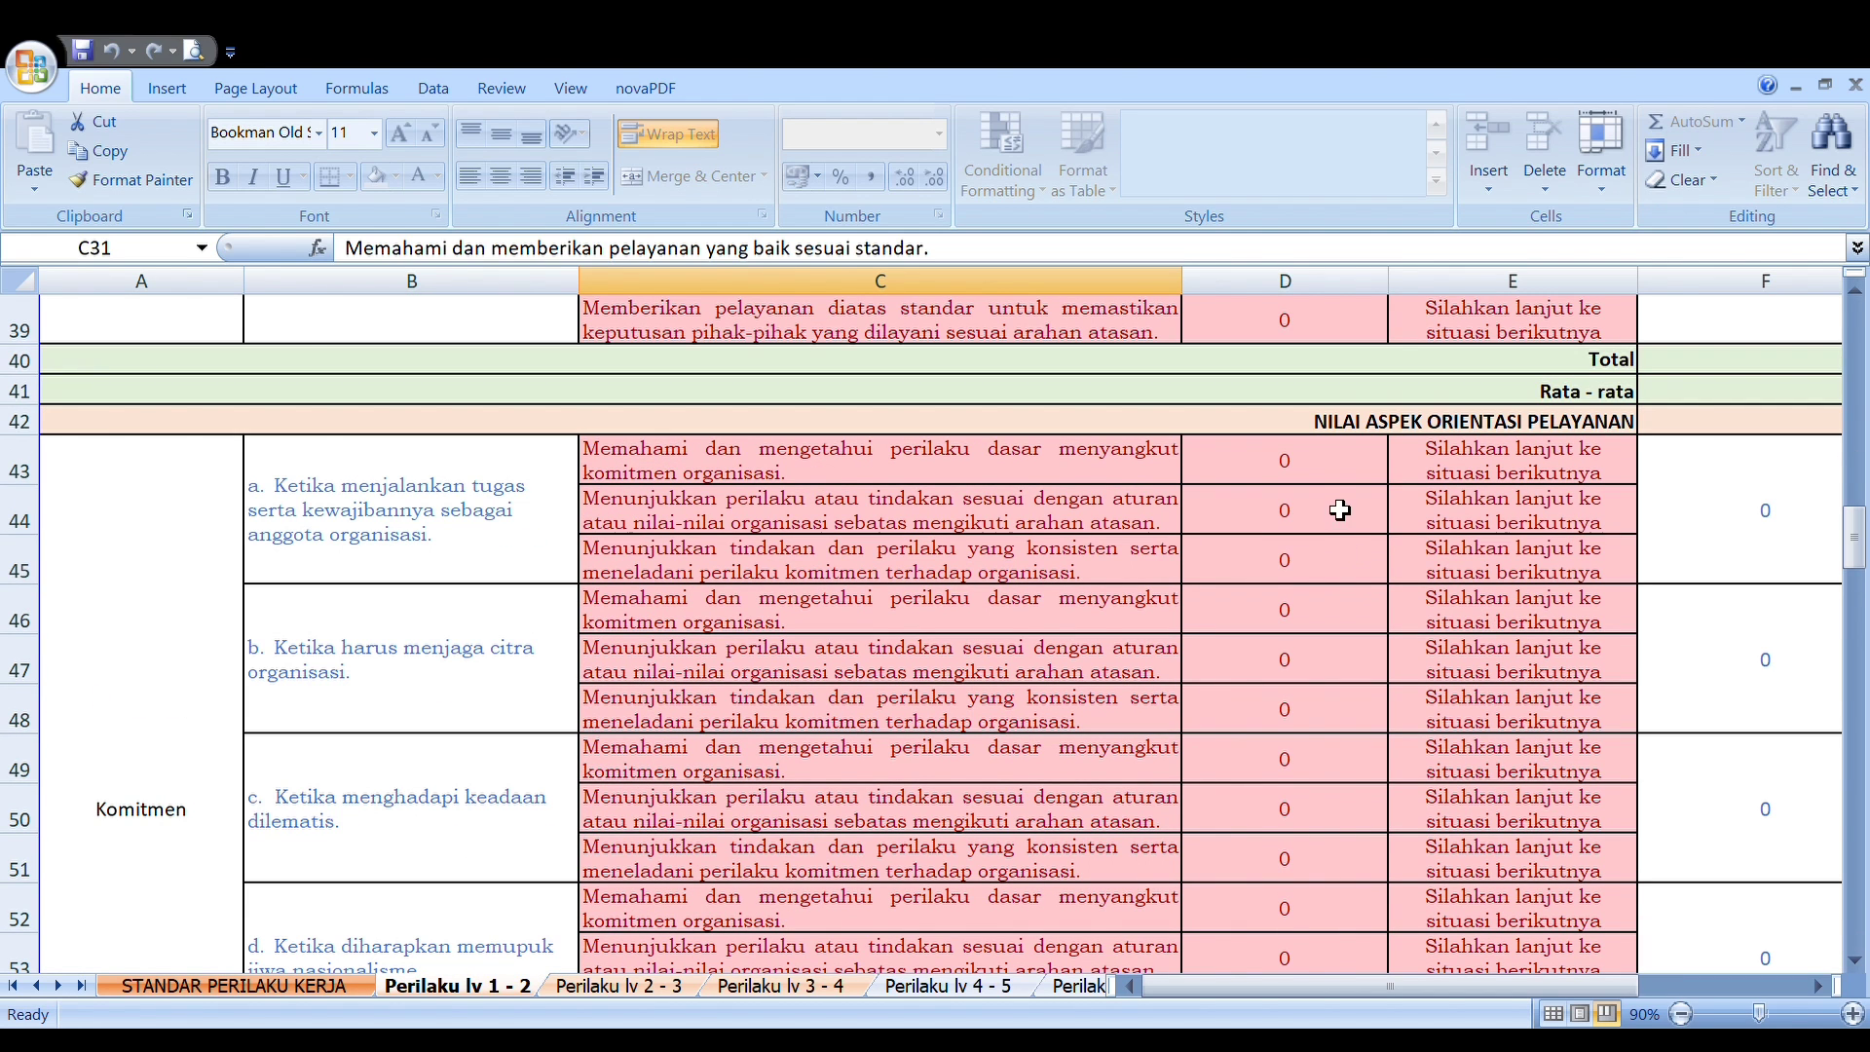
{"action": "left_click", "coordinate": [1321, 471]}
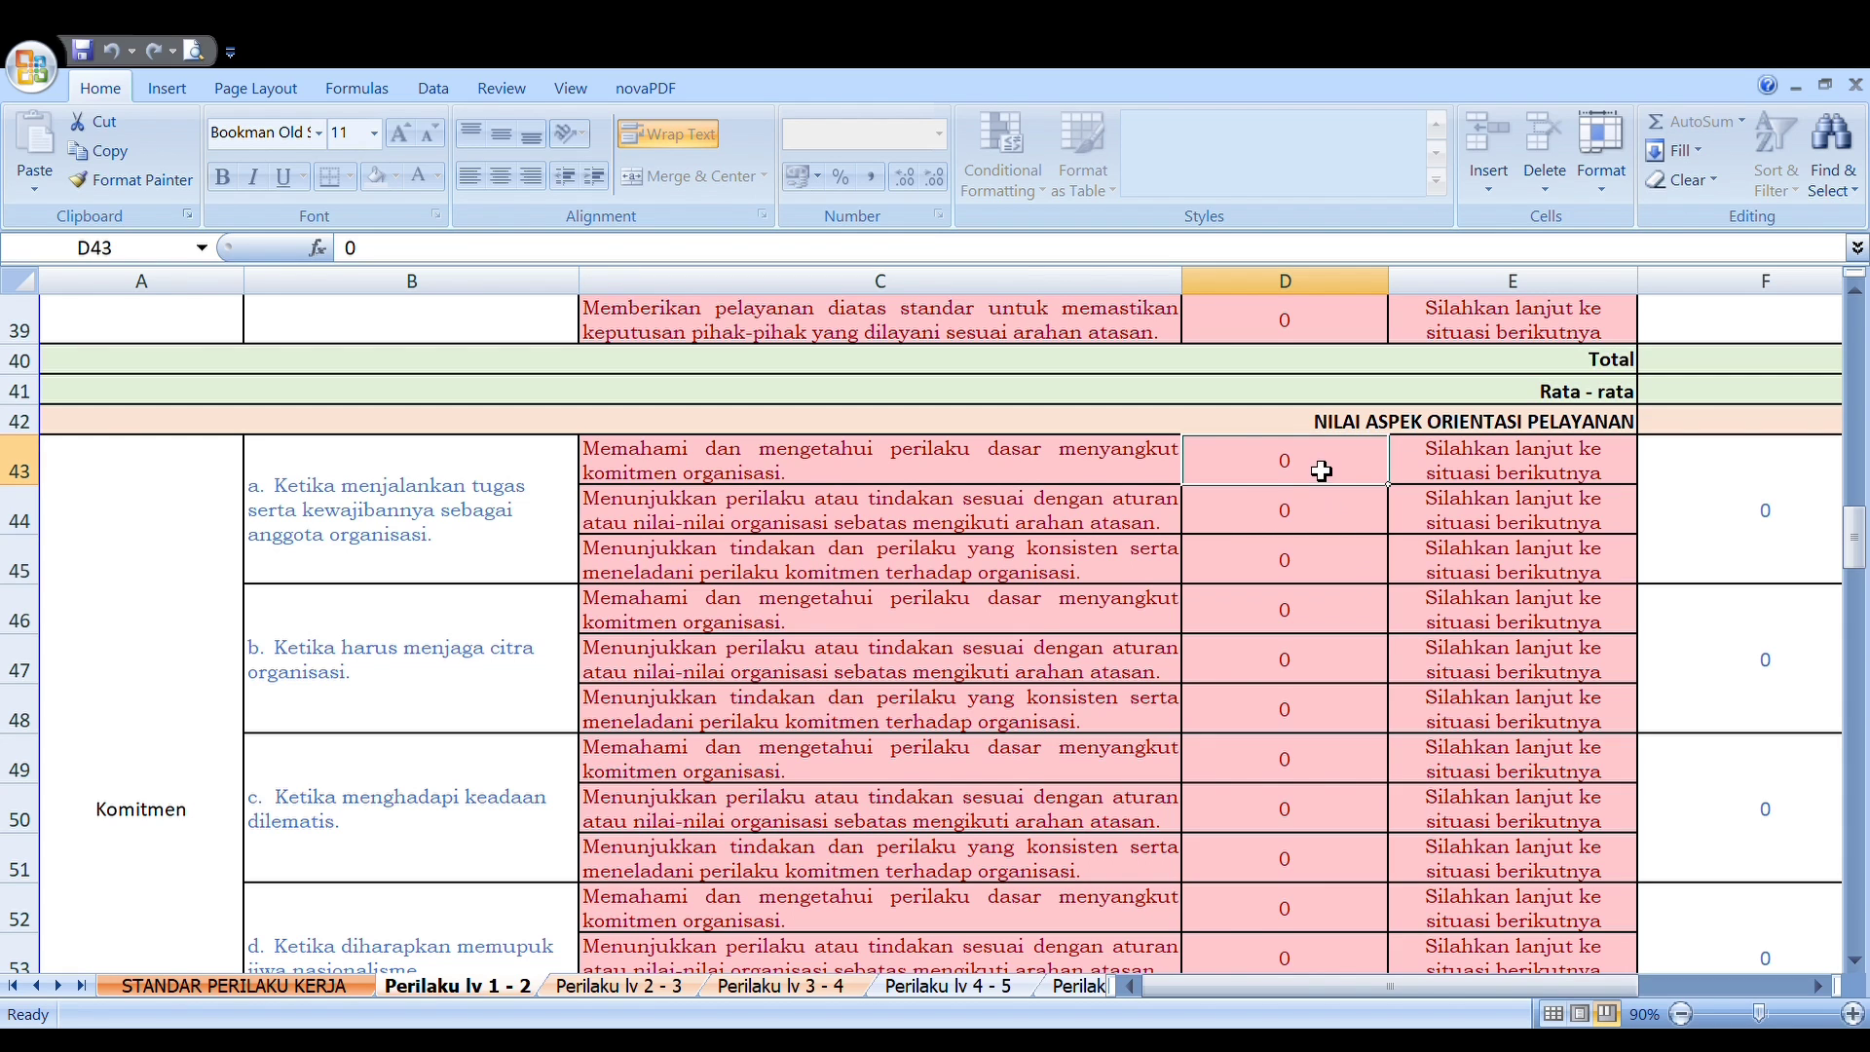
{"action": "type", "text": "1"}
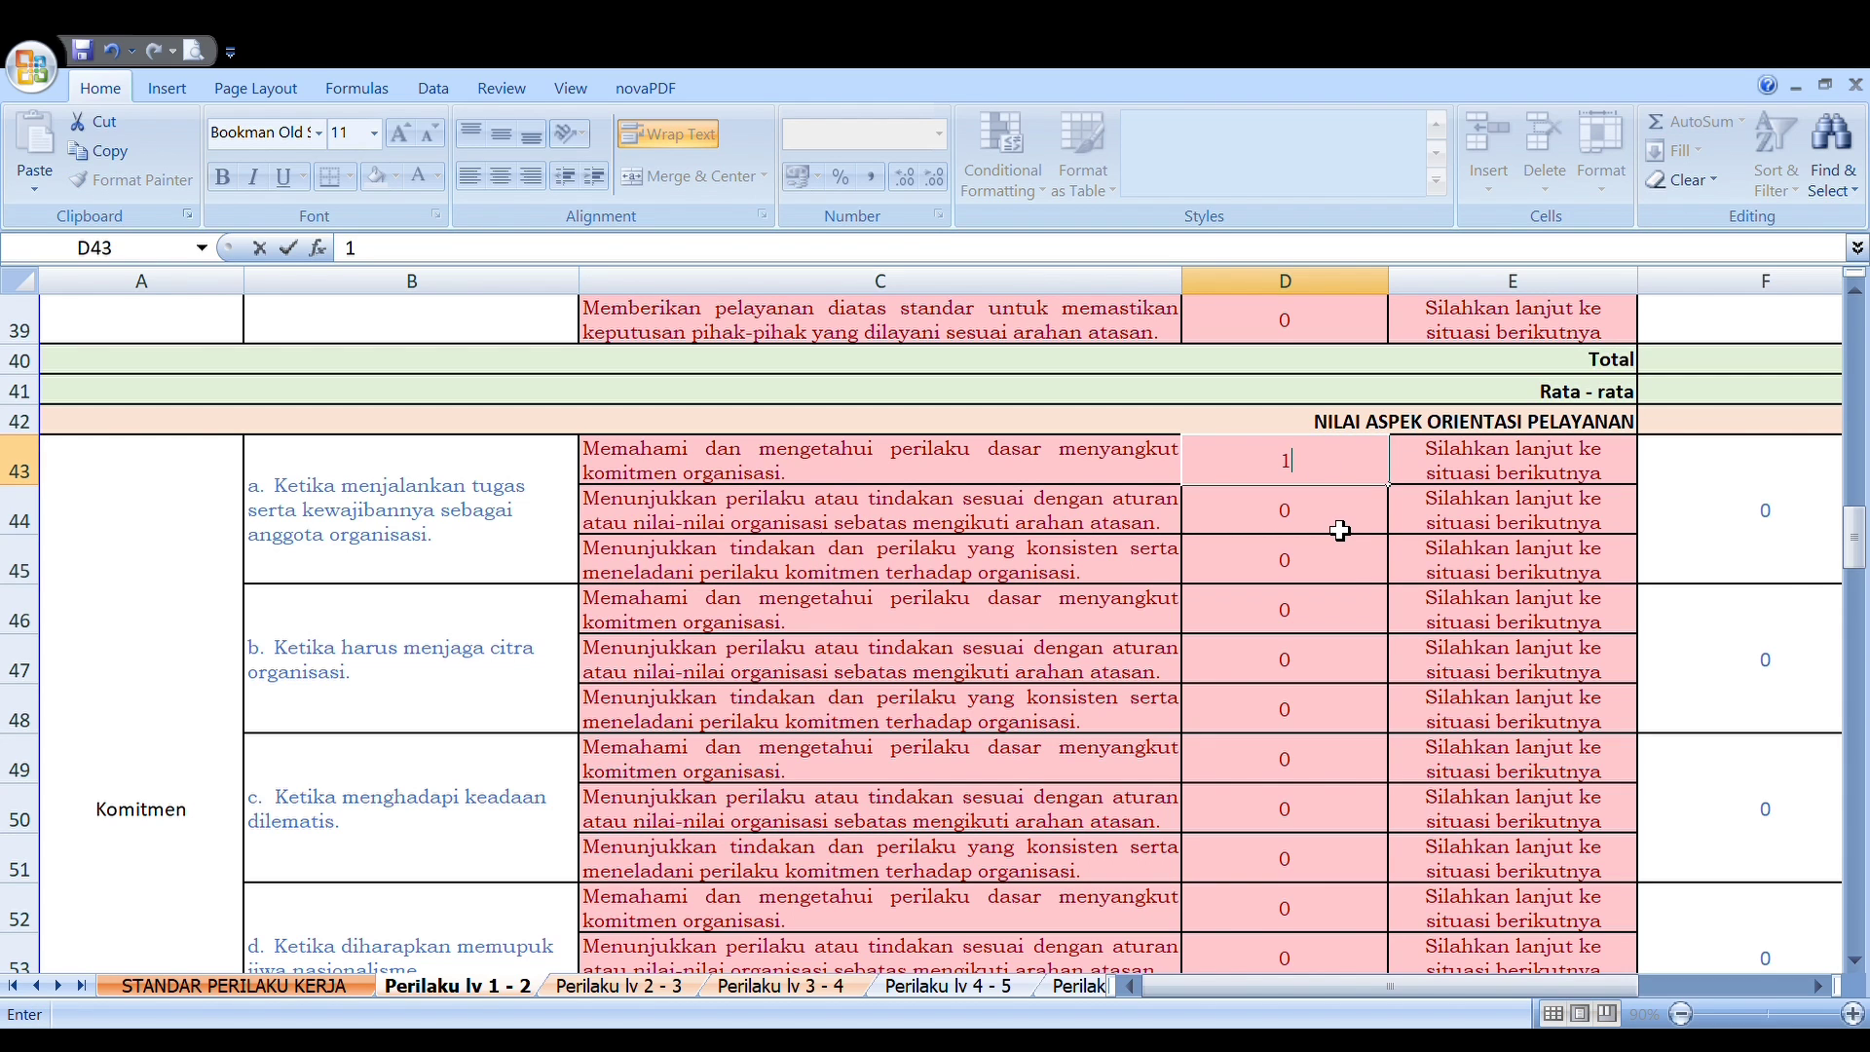
{"action": "left_click", "coordinate": [1343, 563]}
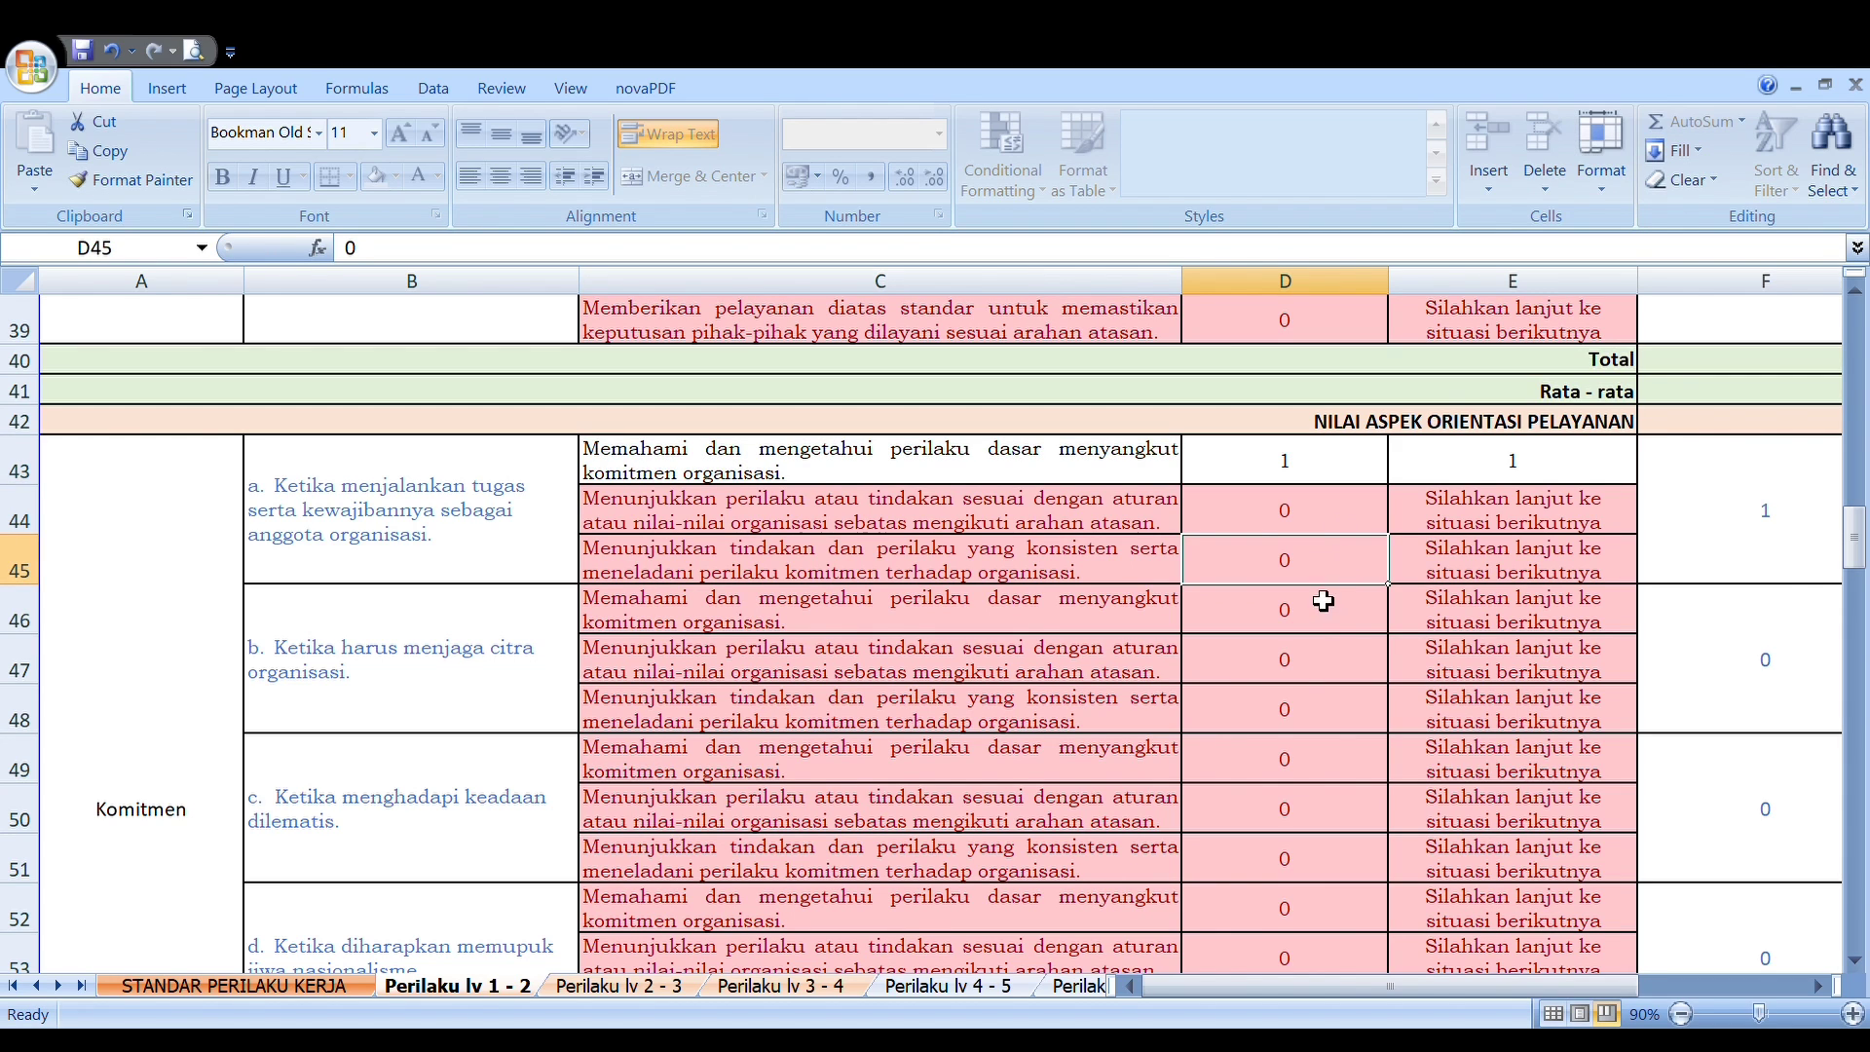
{"action": "type", "text": "1"}
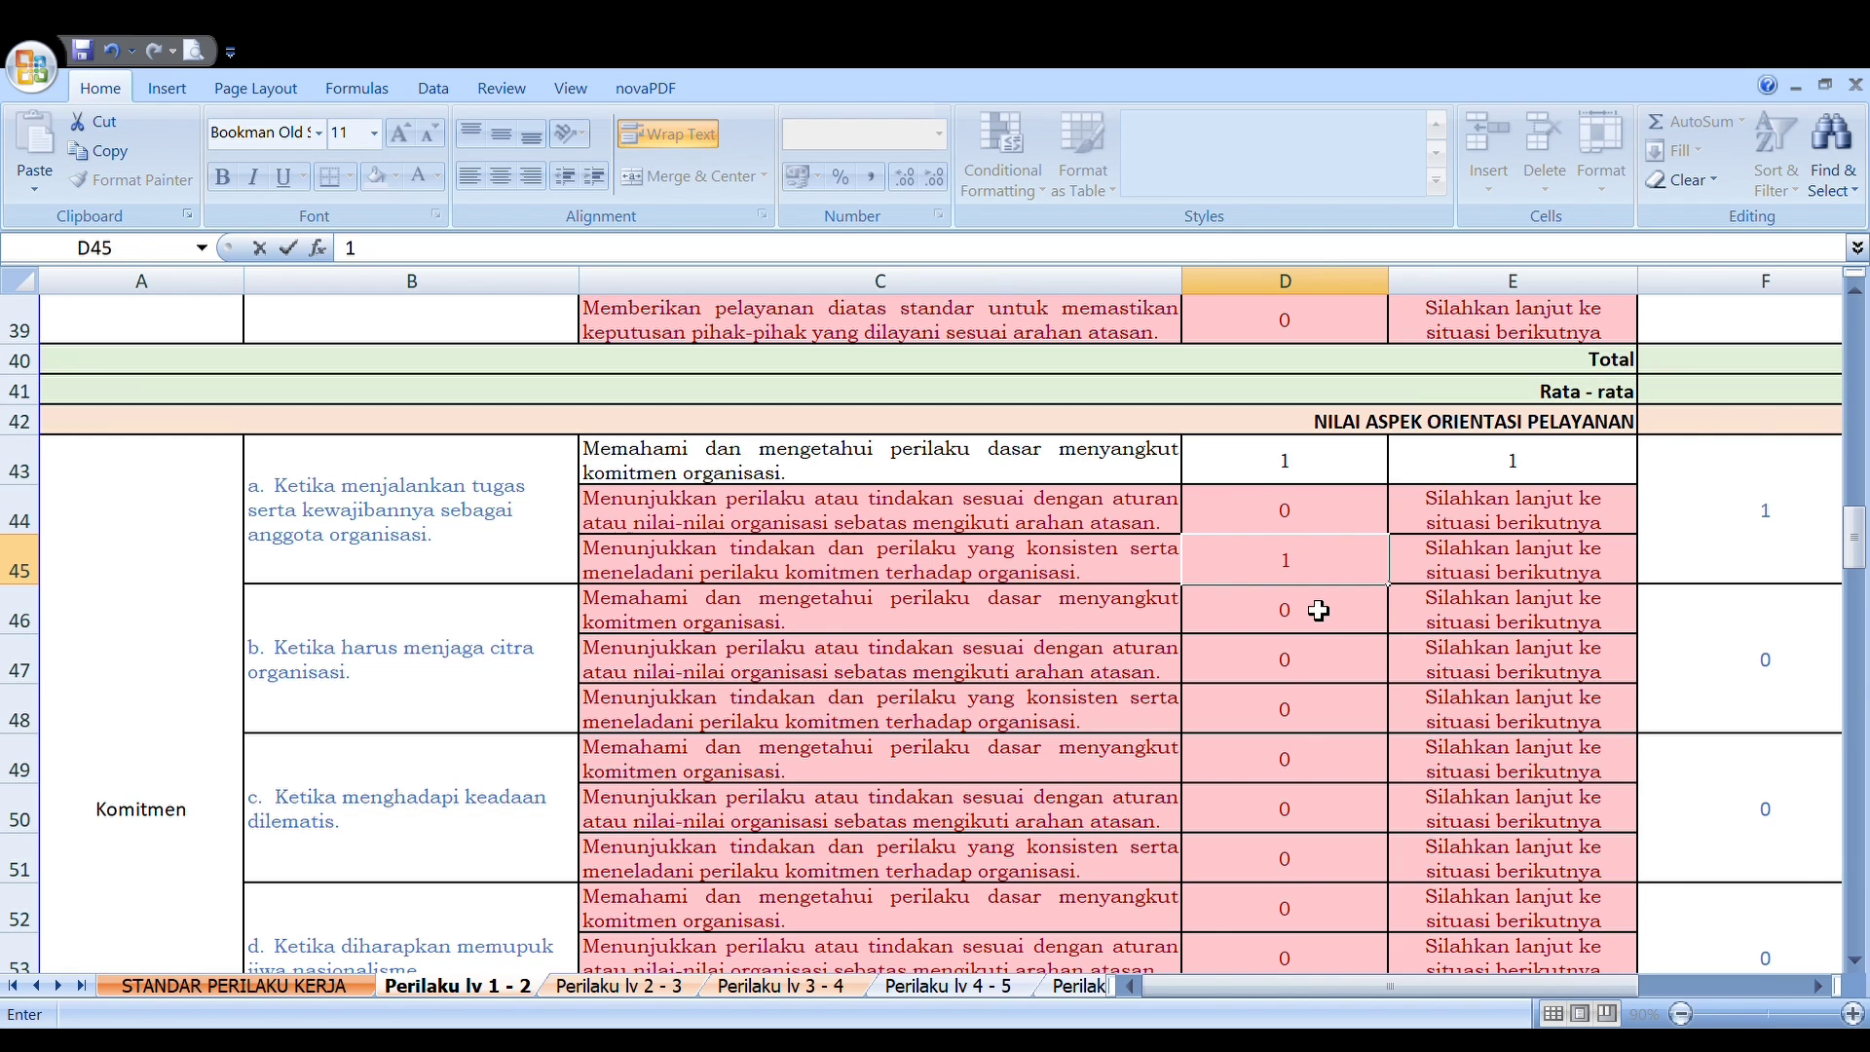
- Mark the first and third indicators of Komitmen situation b as fulfilled by entering 1 in D46 and D48
{"action": "left_click", "coordinate": [1312, 618]}
{"action": "type", "text": "1"}
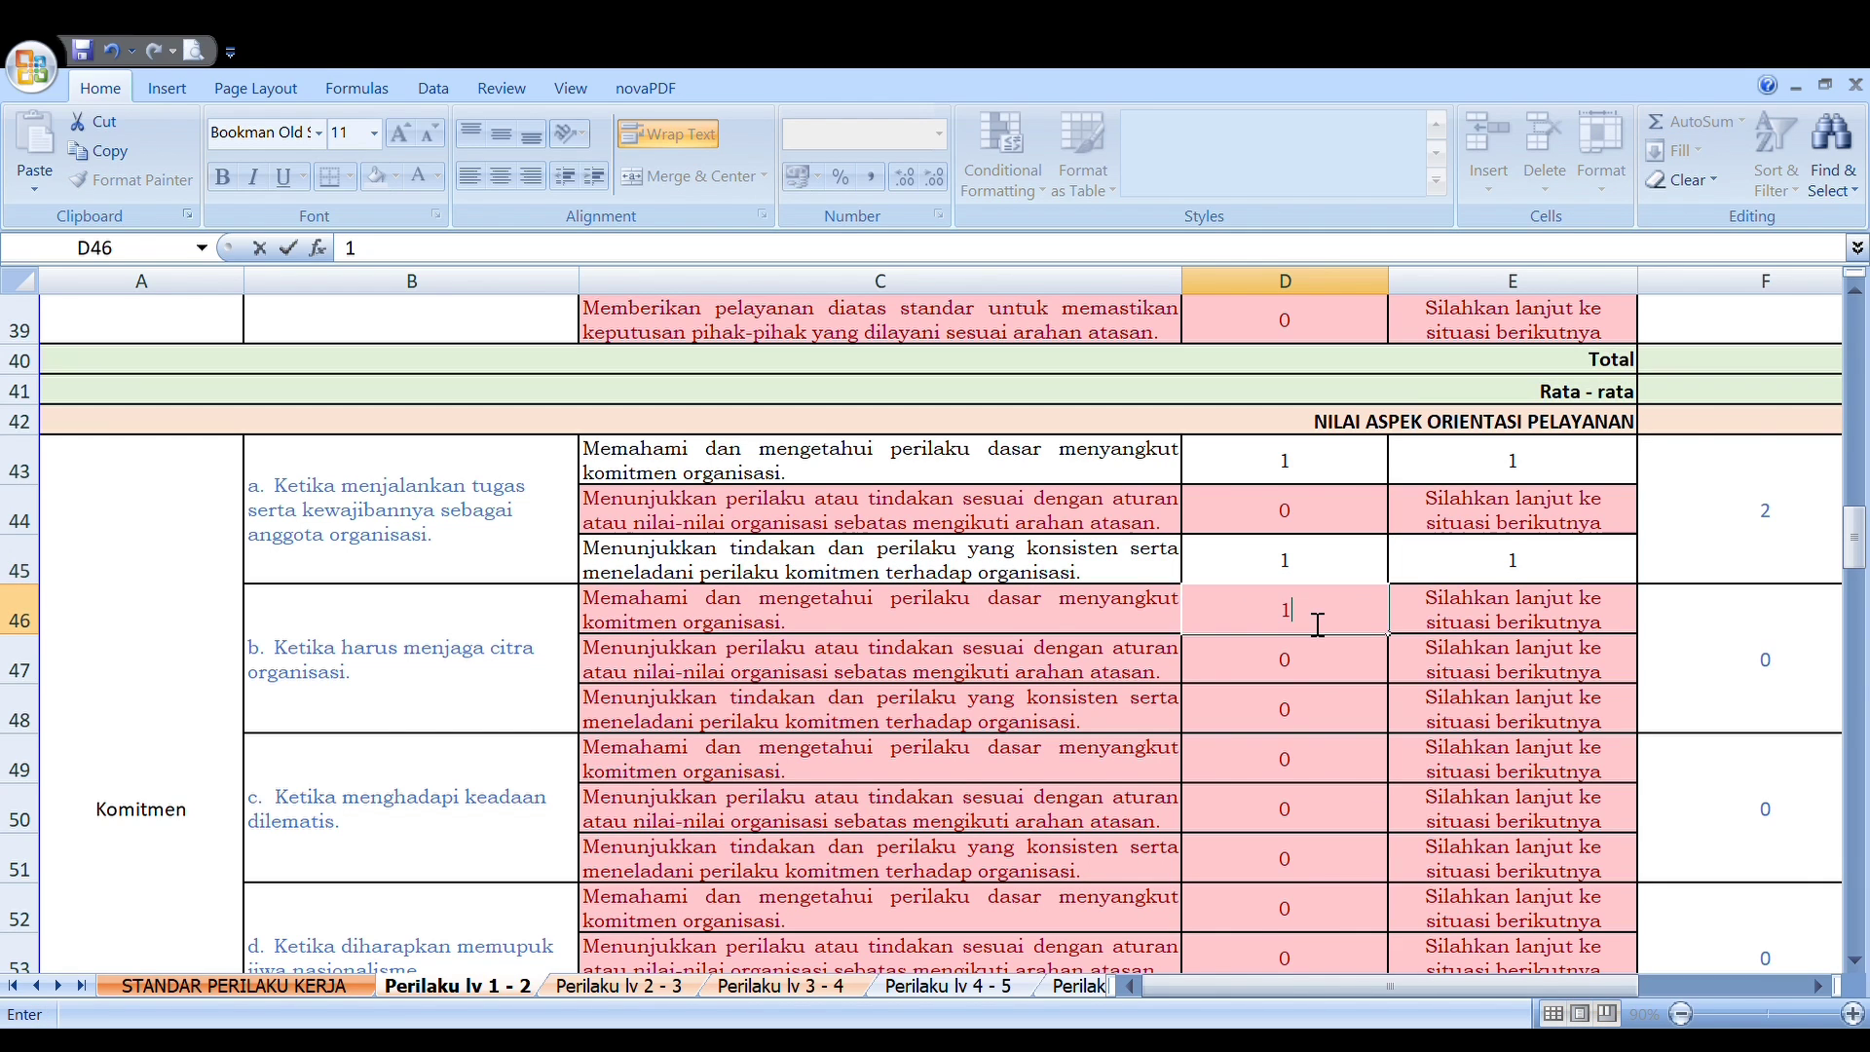
{"action": "left_click", "coordinate": [1294, 721]}
{"action": "type", "text": "1"}
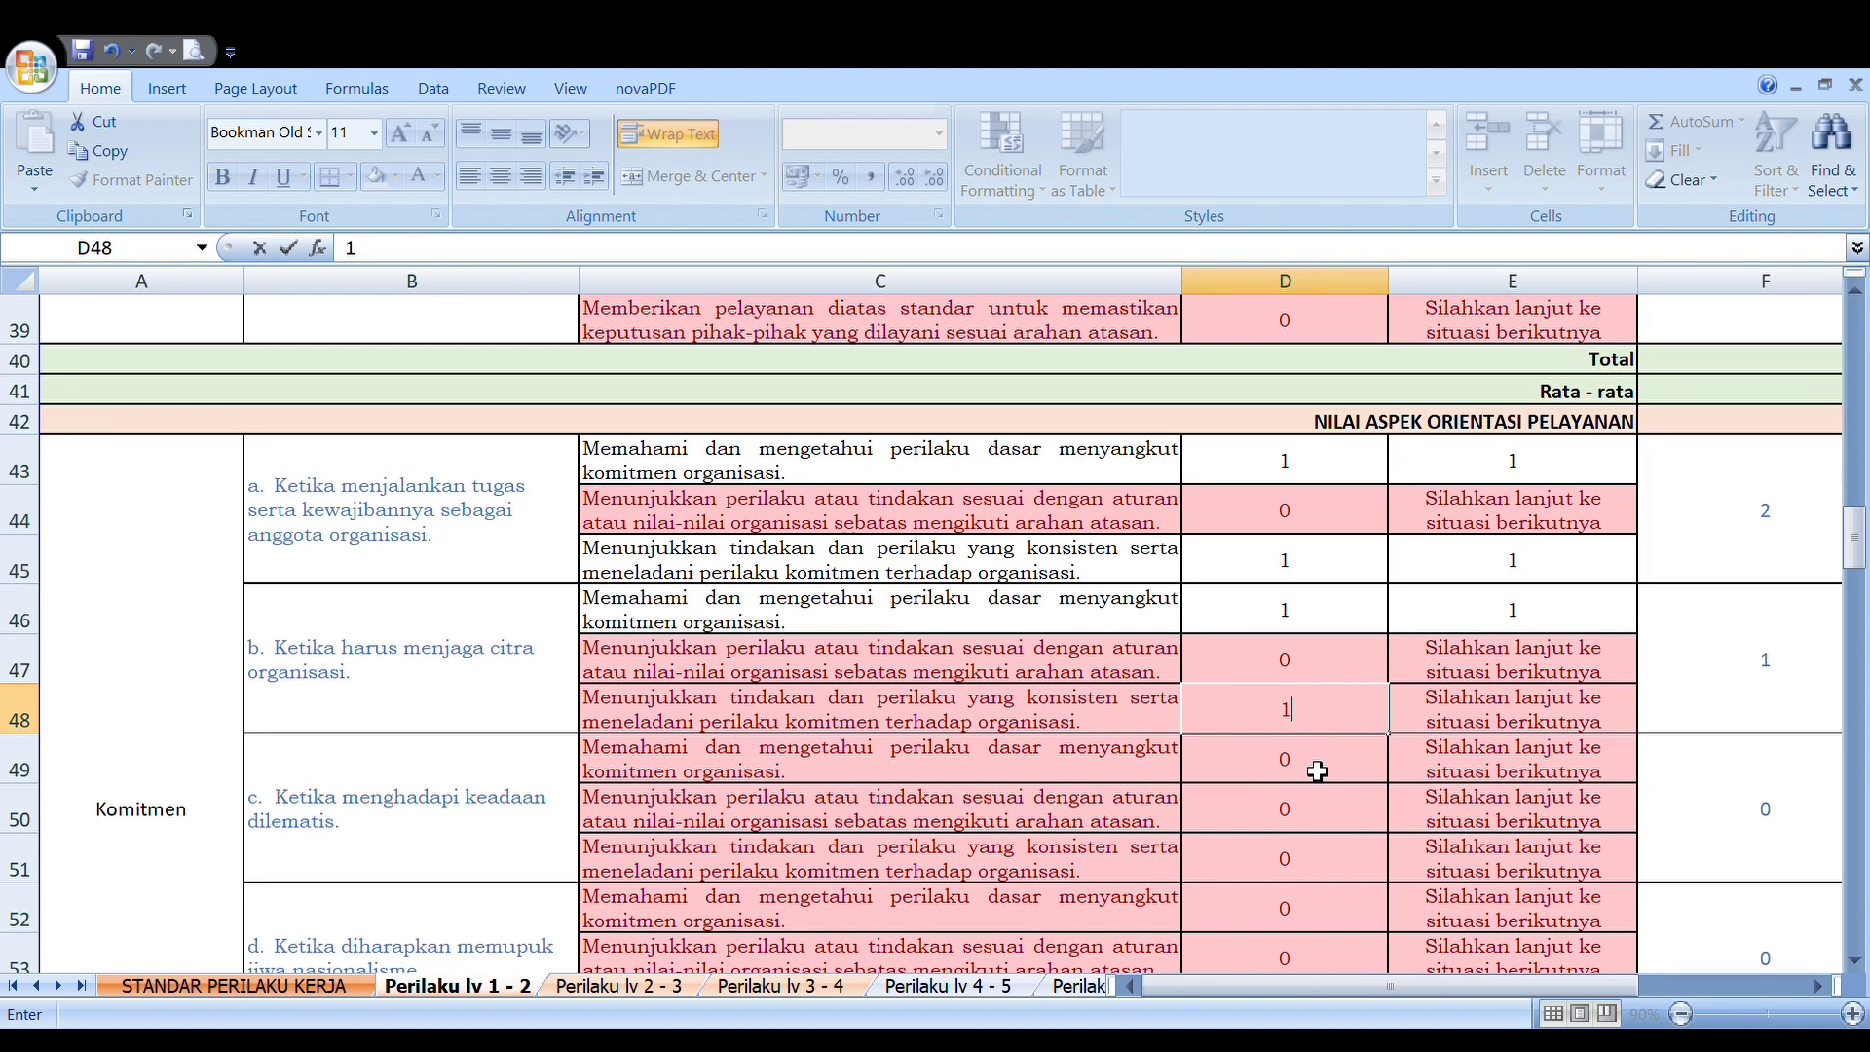
- Mark the first indicator of Komitmen situation c as fulfilled by entering 1 in D49
{"action": "left_click", "coordinate": [1317, 771]}
{"action": "scroll", "coordinate": [1317, 771], "scroll_direction": "down", "scroll_amount": 1}
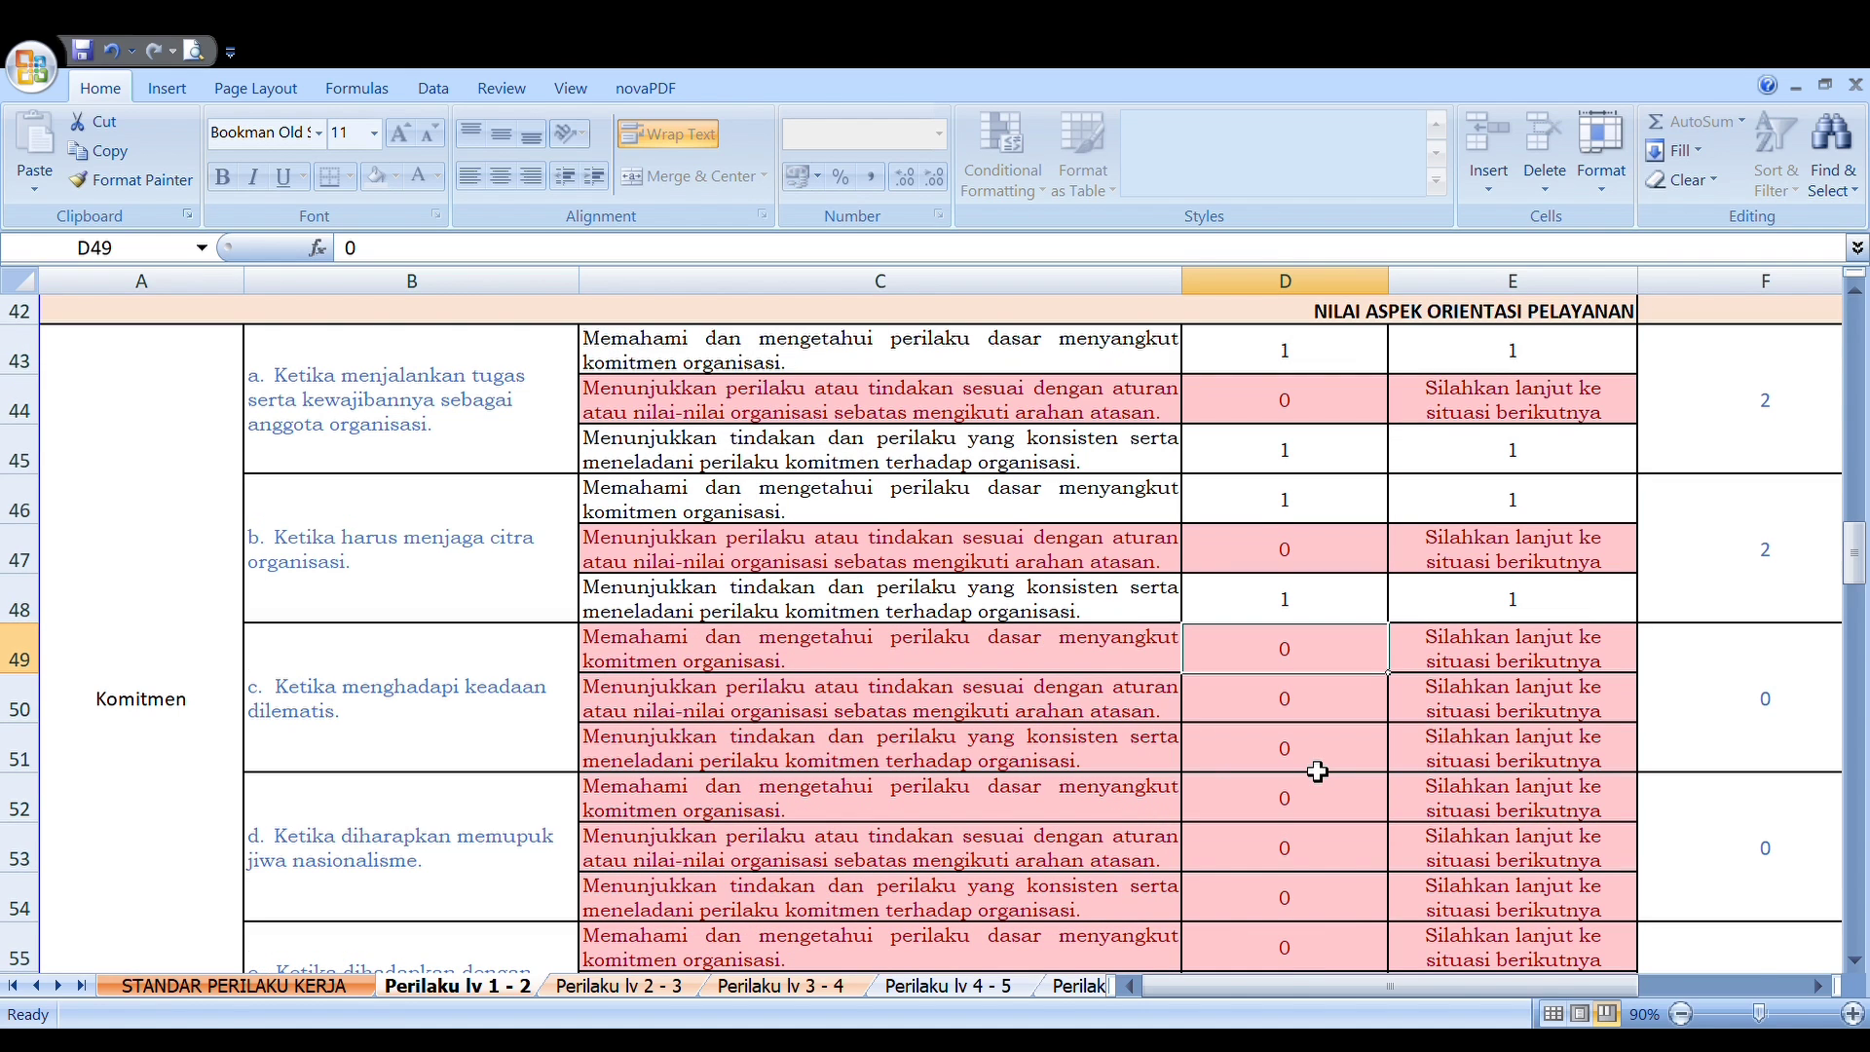
{"action": "type", "text": "1"}
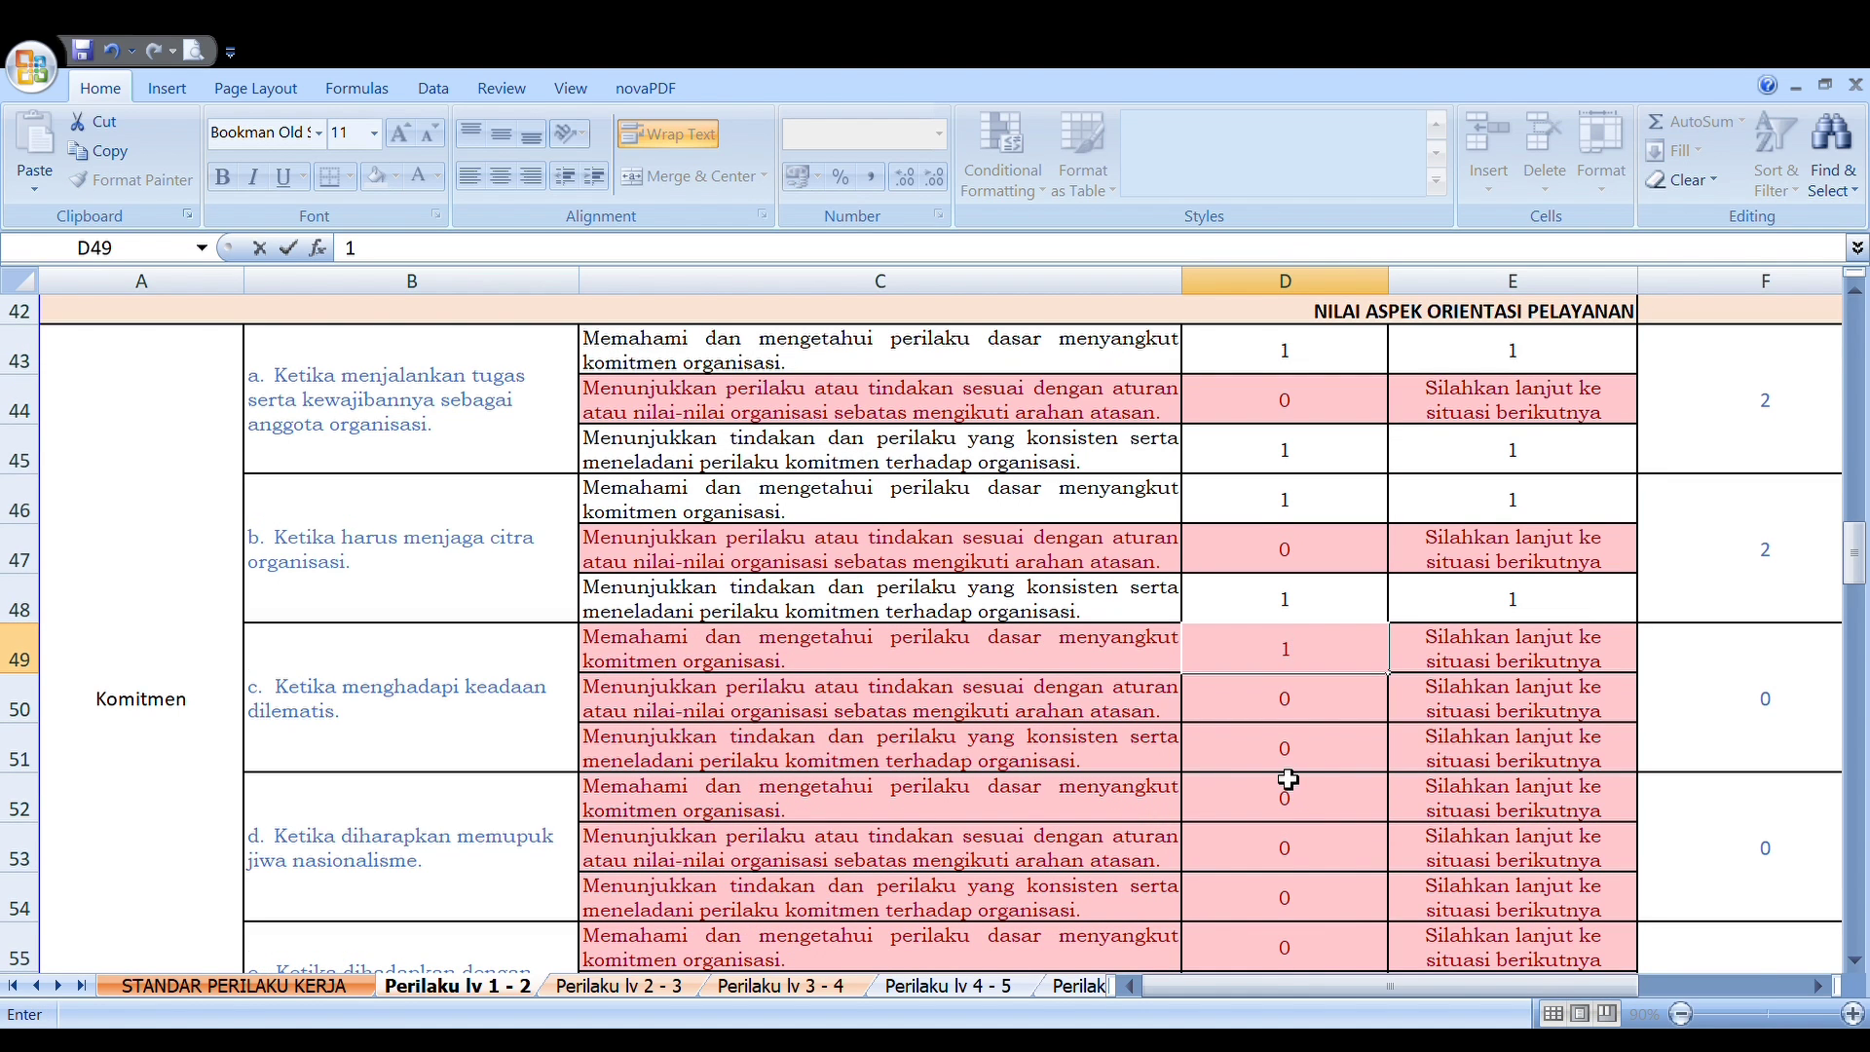
{"action": "left_click", "coordinate": [1305, 766]}
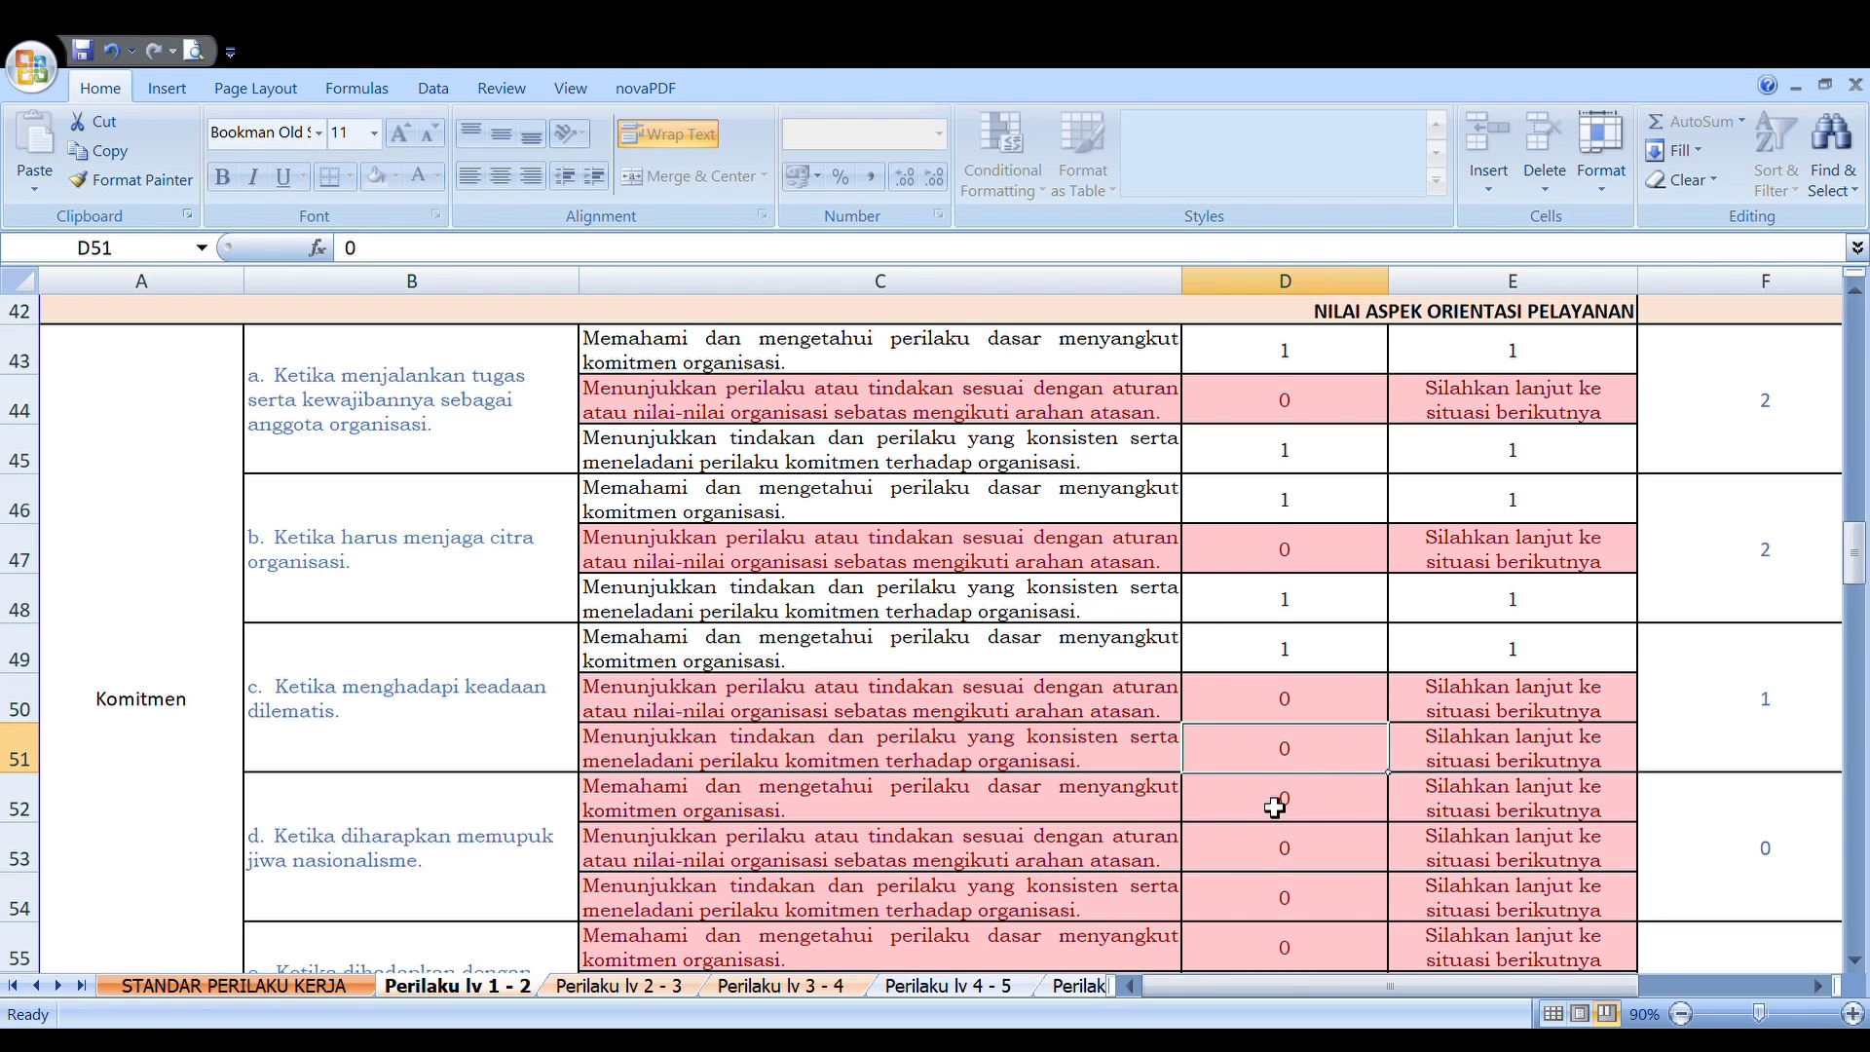
- Mark the first and third indicators of Komitmen situation d as fulfilled by entering 1 in D52 and D54
{"action": "left_click", "coordinate": [1278, 802]}
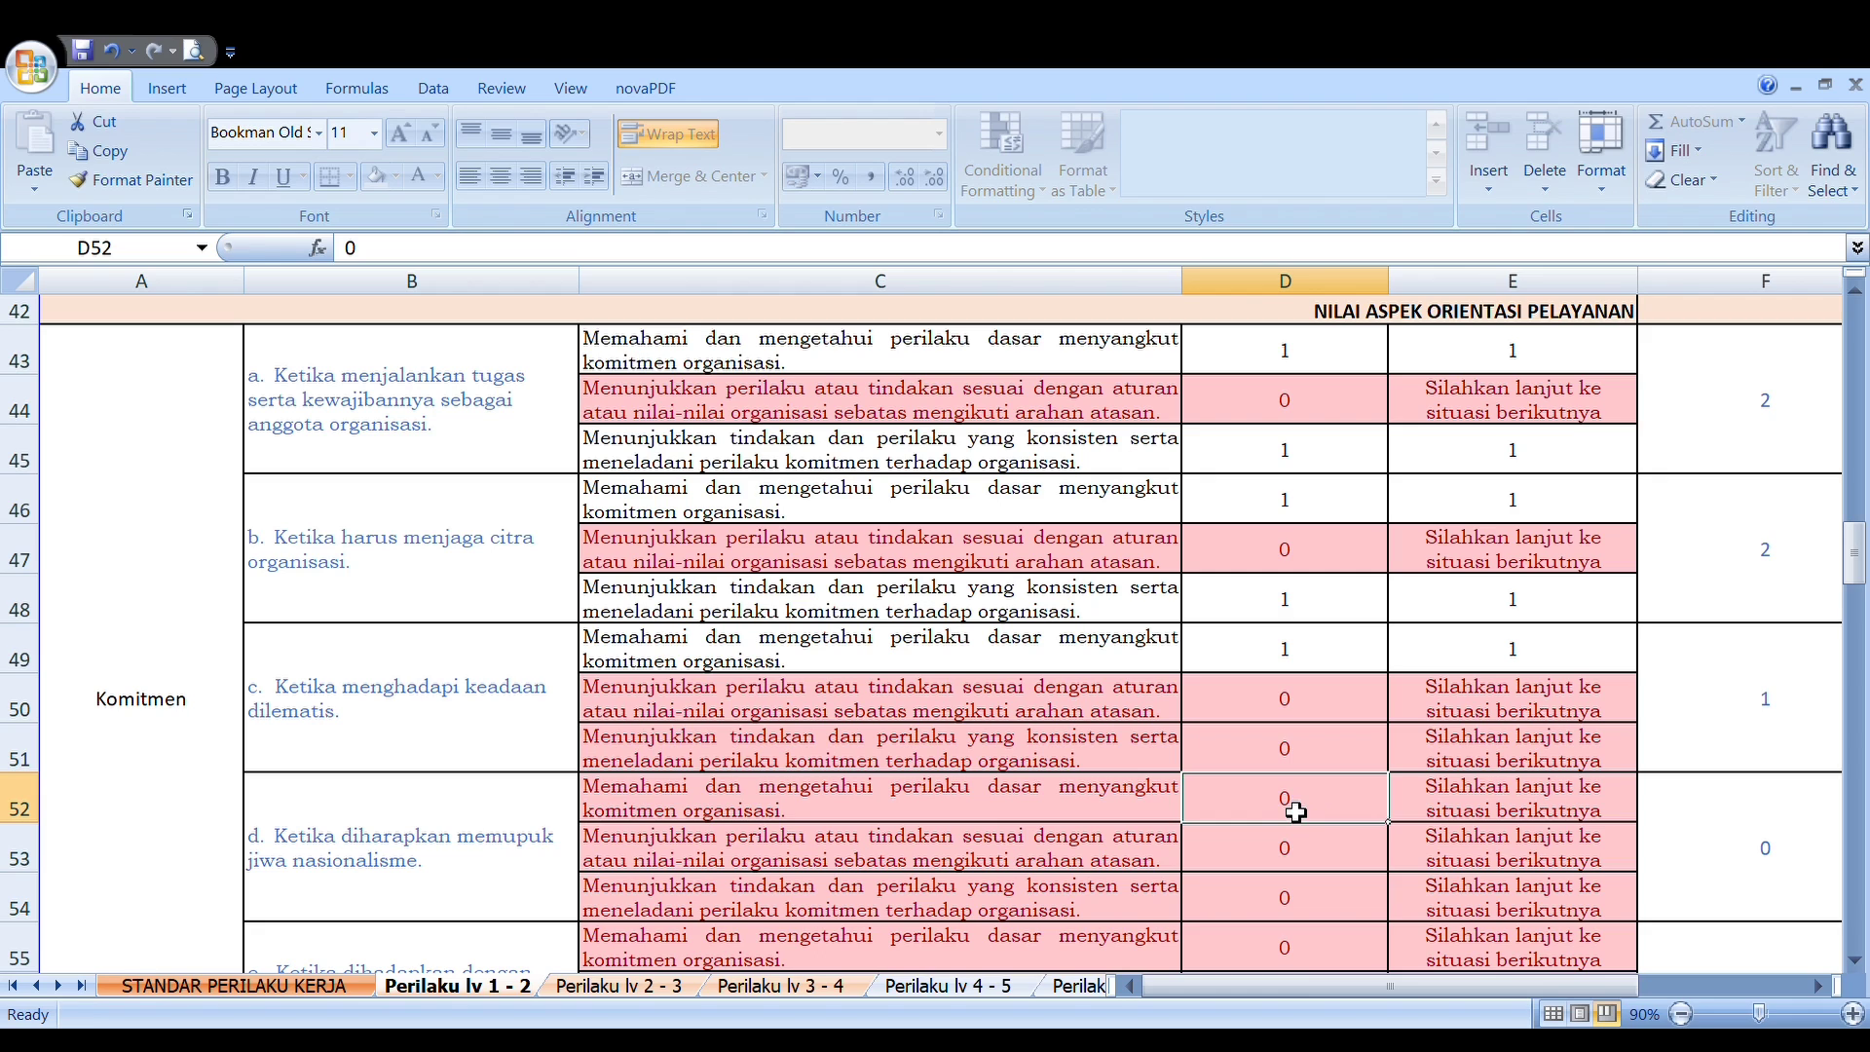
{"action": "type", "text": "1"}
{"action": "left_click", "coordinate": [1306, 900]}
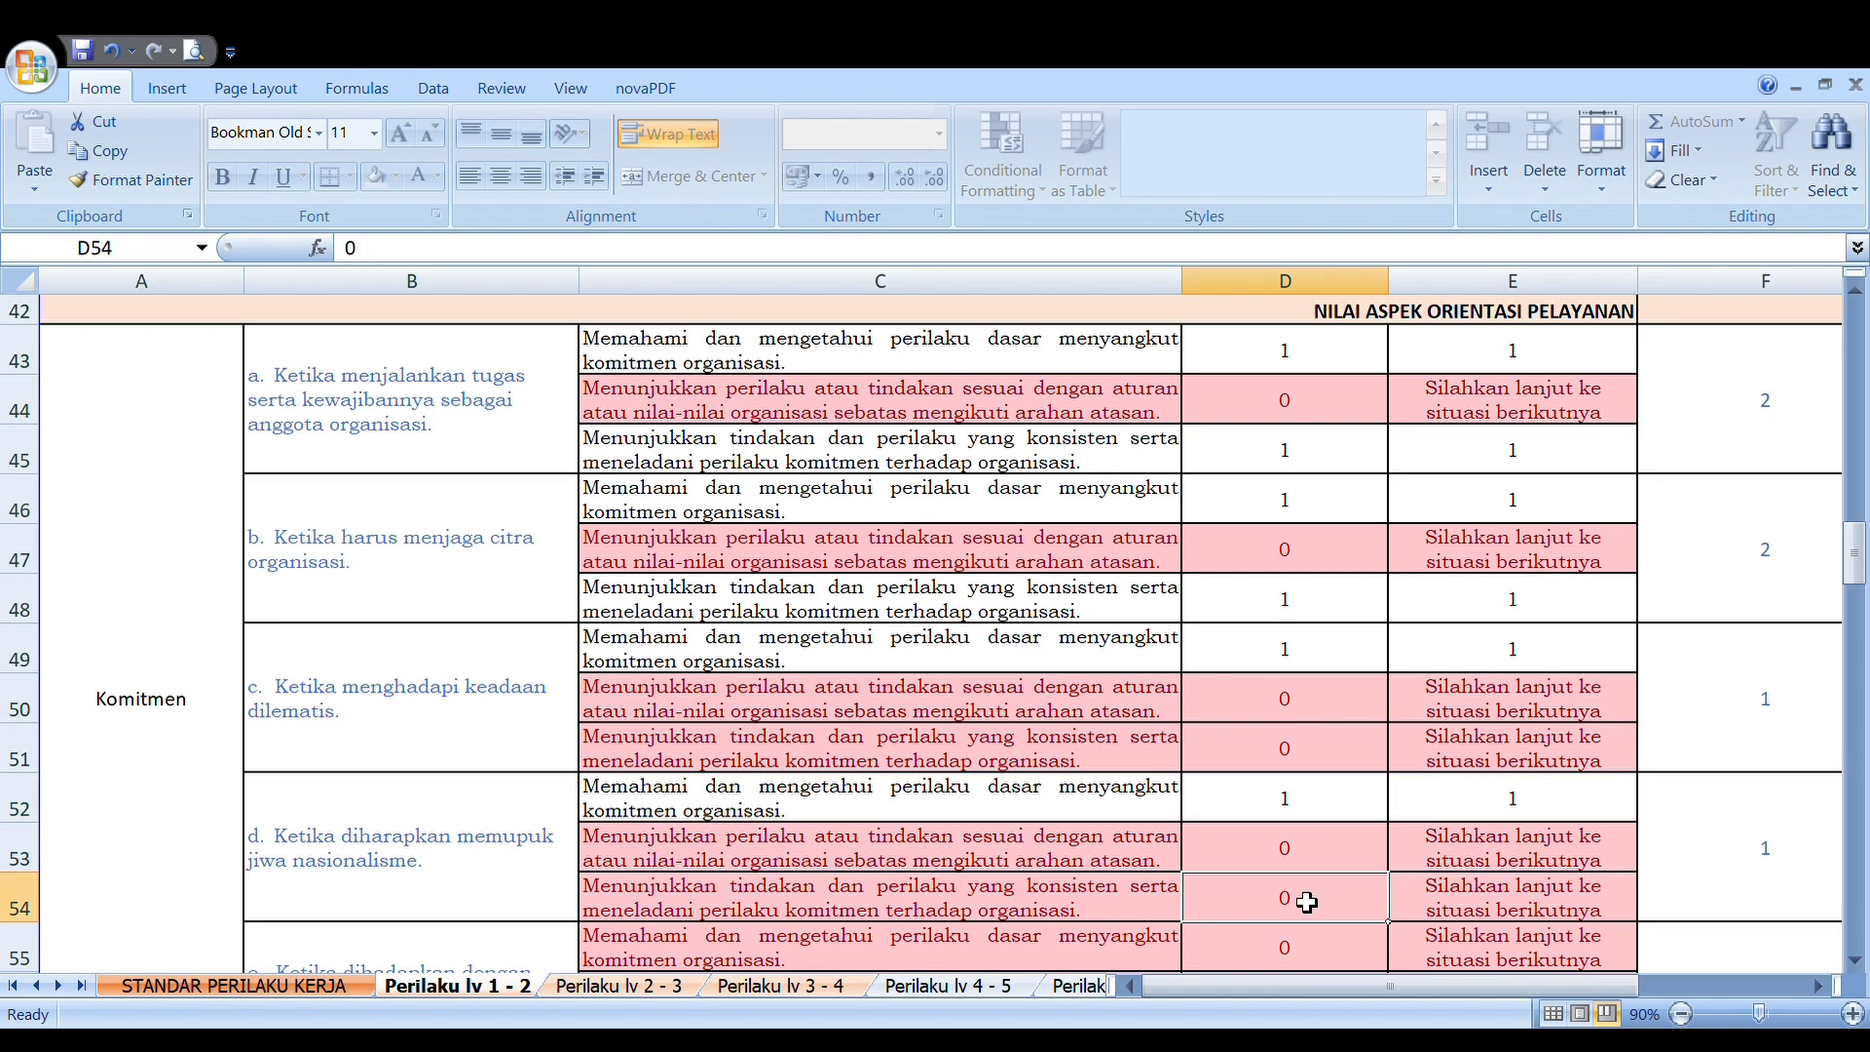
{"action": "type", "text": "1"}
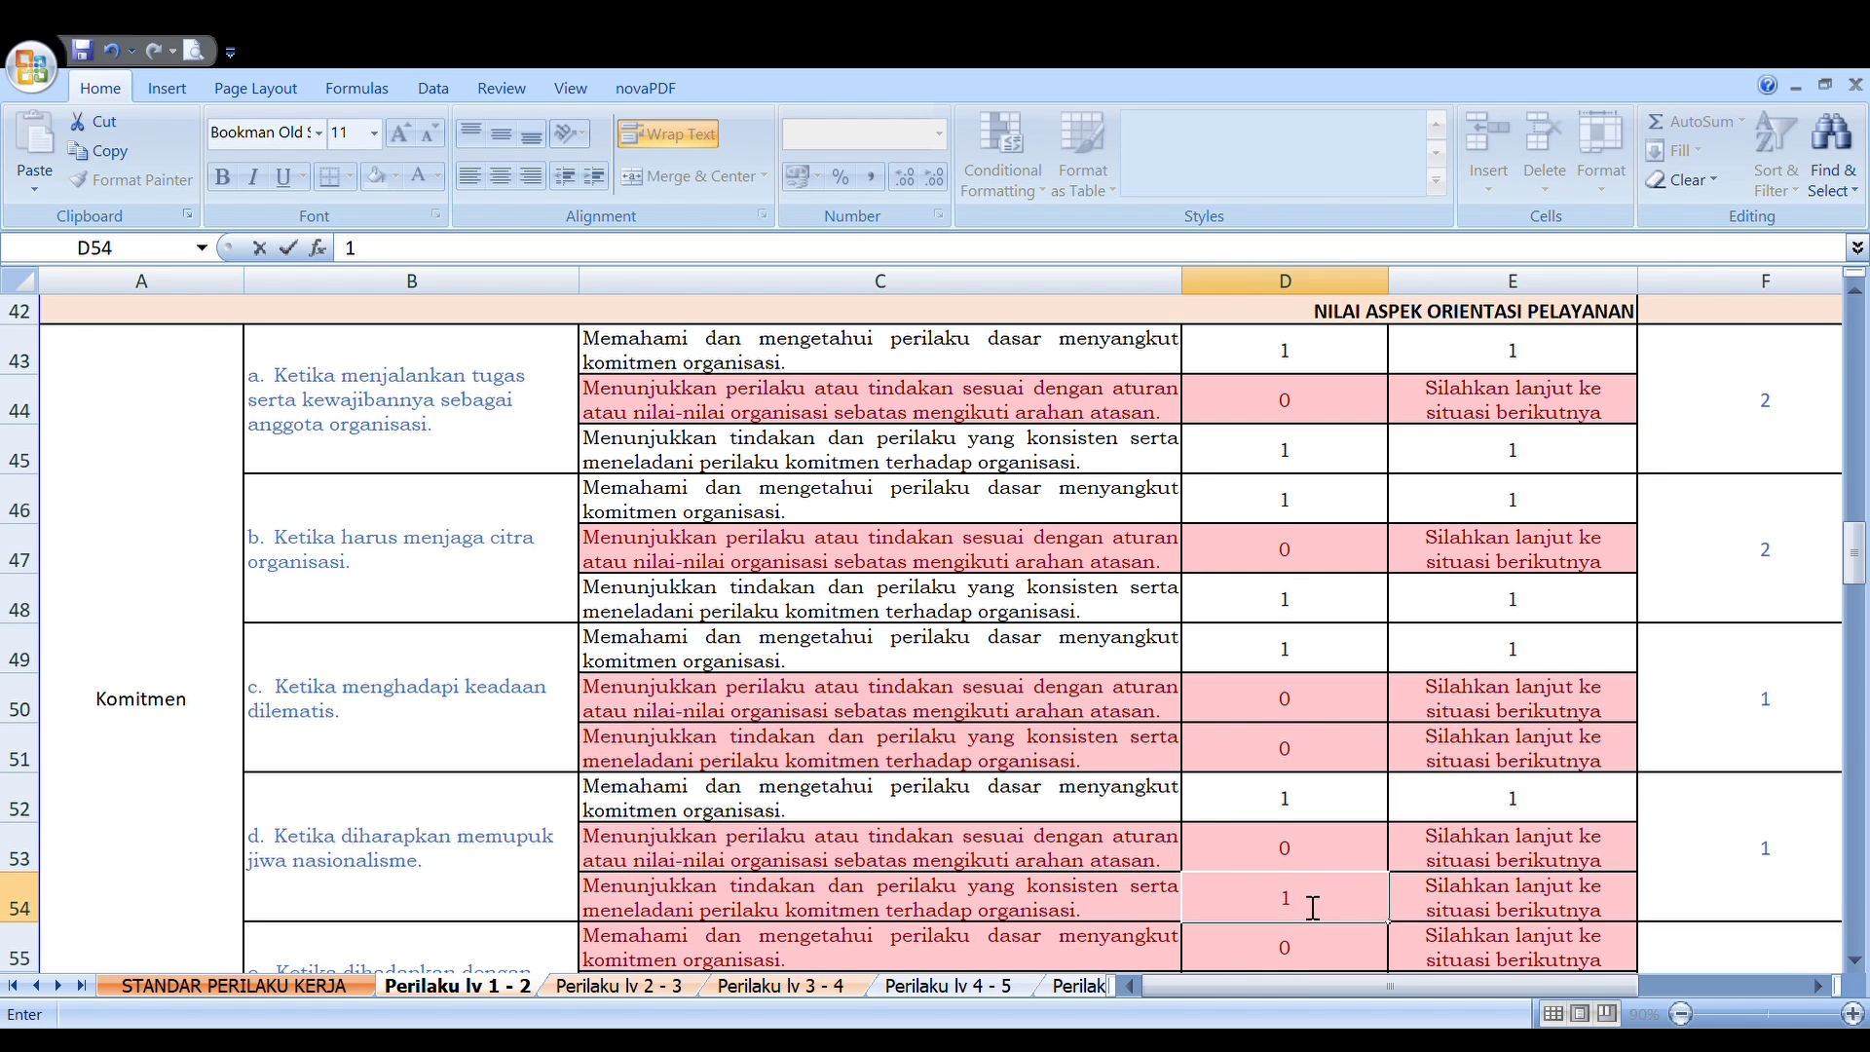
{"action": "left_click", "coordinate": [1058, 868]}
- Look through the situations and indicators of the remaining aspects: Inisiatif Kerja, Kerjasama and Kepemimpinan
{"action": "scroll", "coordinate": [814, 826], "scroll_direction": "down", "scroll_amount": 2}
{"action": "scroll", "coordinate": [814, 829], "scroll_direction": "down", "scroll_amount": 6}
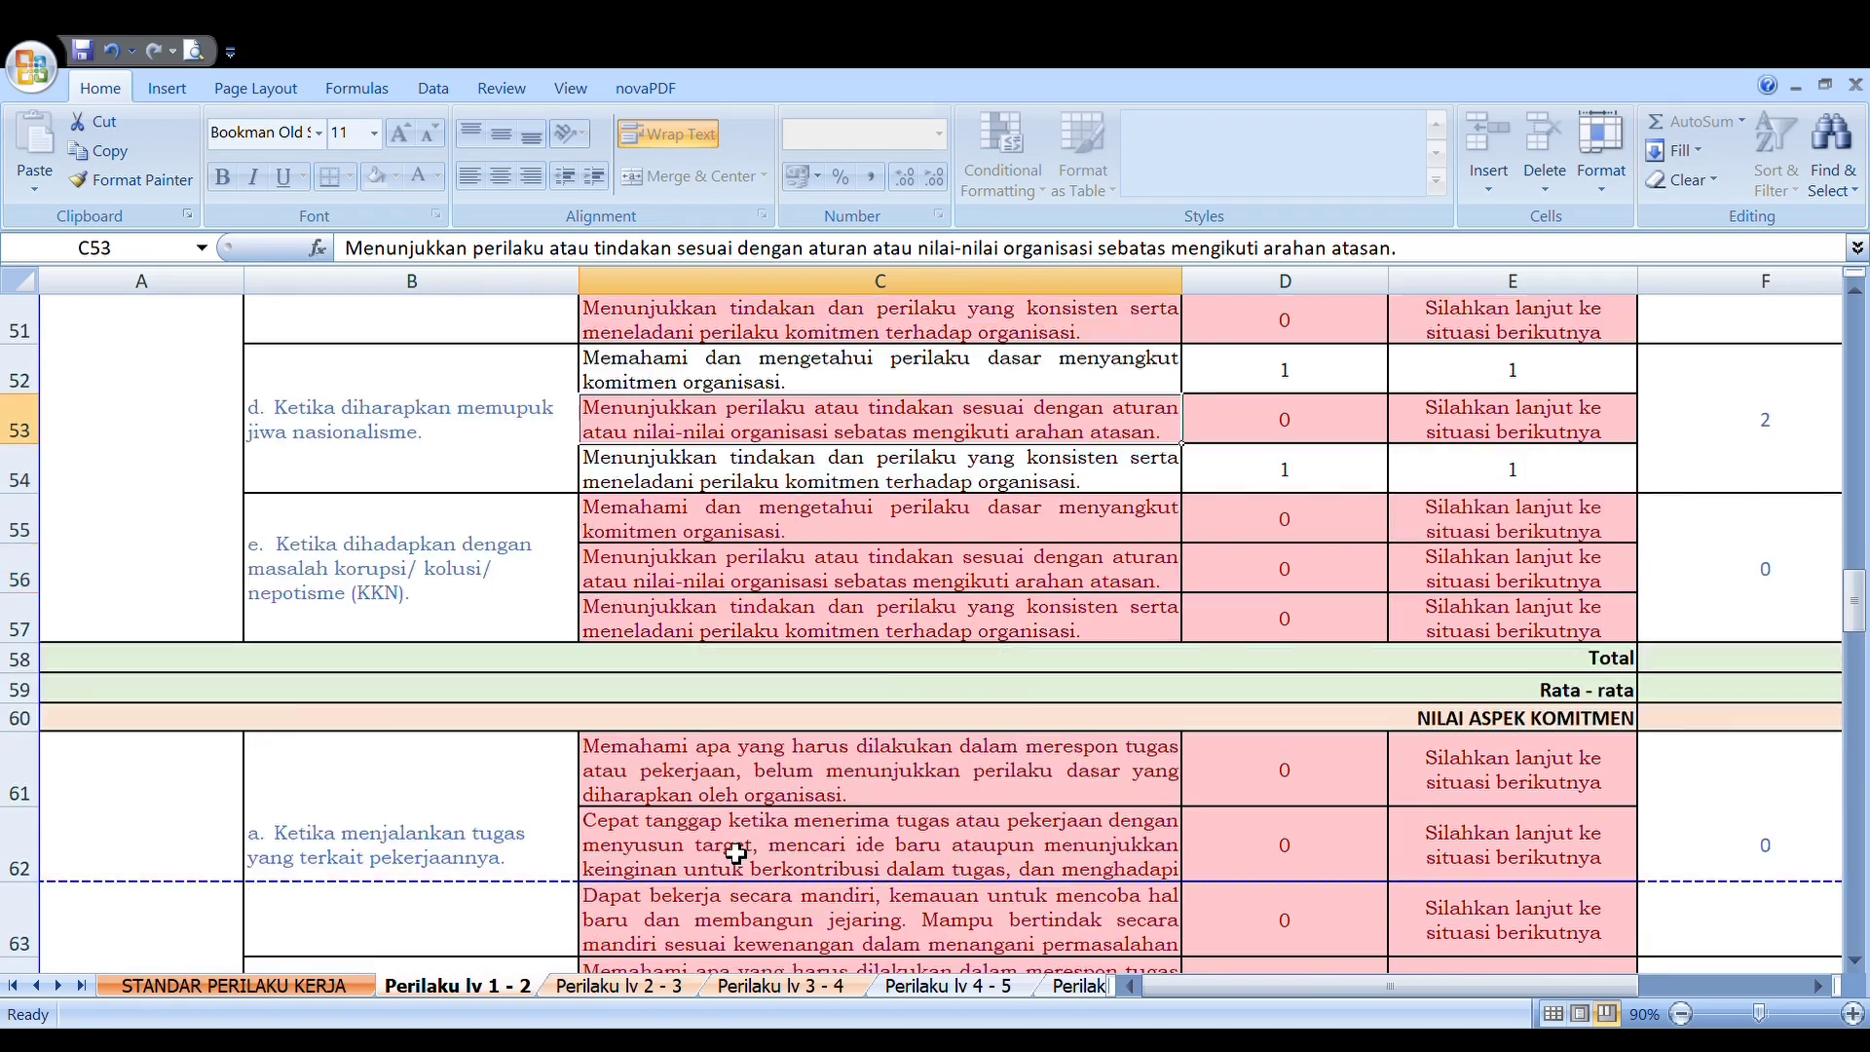
{"action": "scroll", "coordinate": [736, 853], "scroll_direction": "down", "scroll_amount": 2}
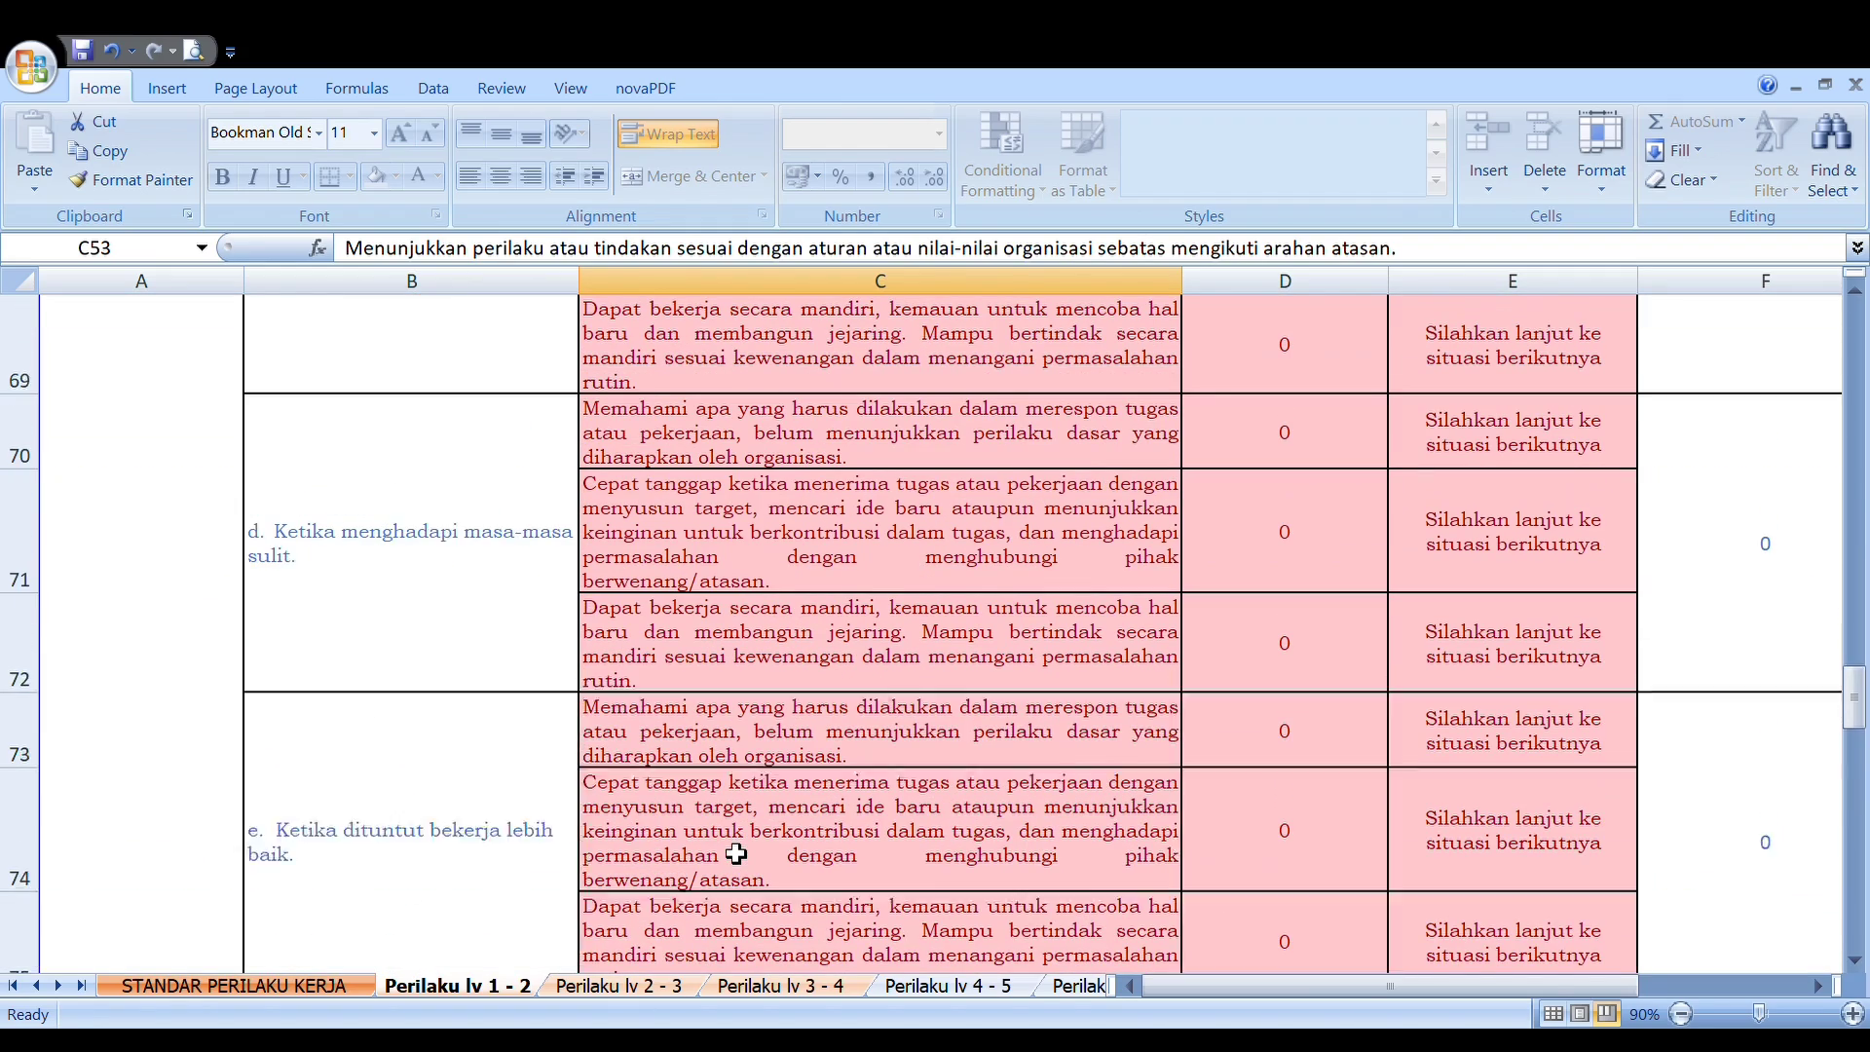
{"action": "scroll", "coordinate": [736, 853], "scroll_direction": "up", "scroll_amount": 3}
{"action": "scroll", "coordinate": [736, 853], "scroll_direction": "down", "scroll_amount": 2}
{"action": "scroll", "coordinate": [736, 853], "scroll_direction": "down", "scroll_amount": 2}
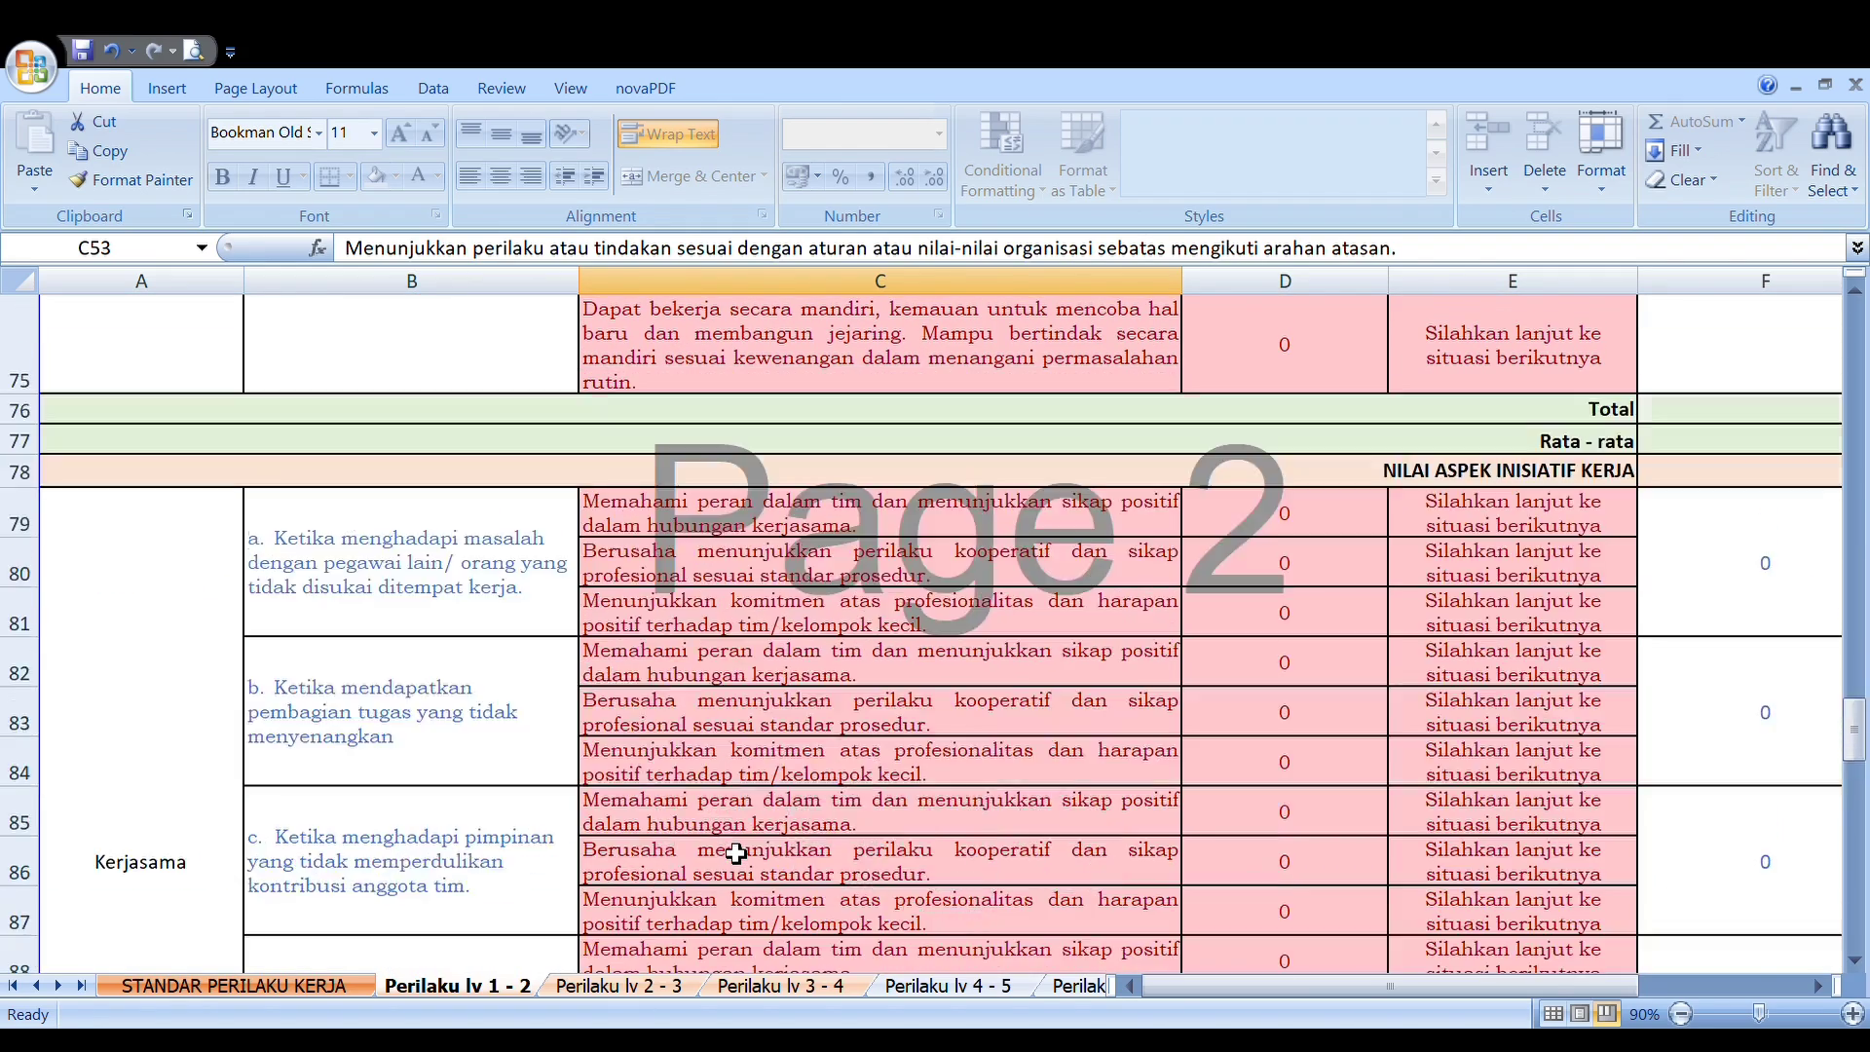
{"action": "scroll", "coordinate": [736, 853], "scroll_direction": "down", "scroll_amount": 1}
{"action": "scroll", "coordinate": [737, 853], "scroll_direction": "down", "scroll_amount": 8}
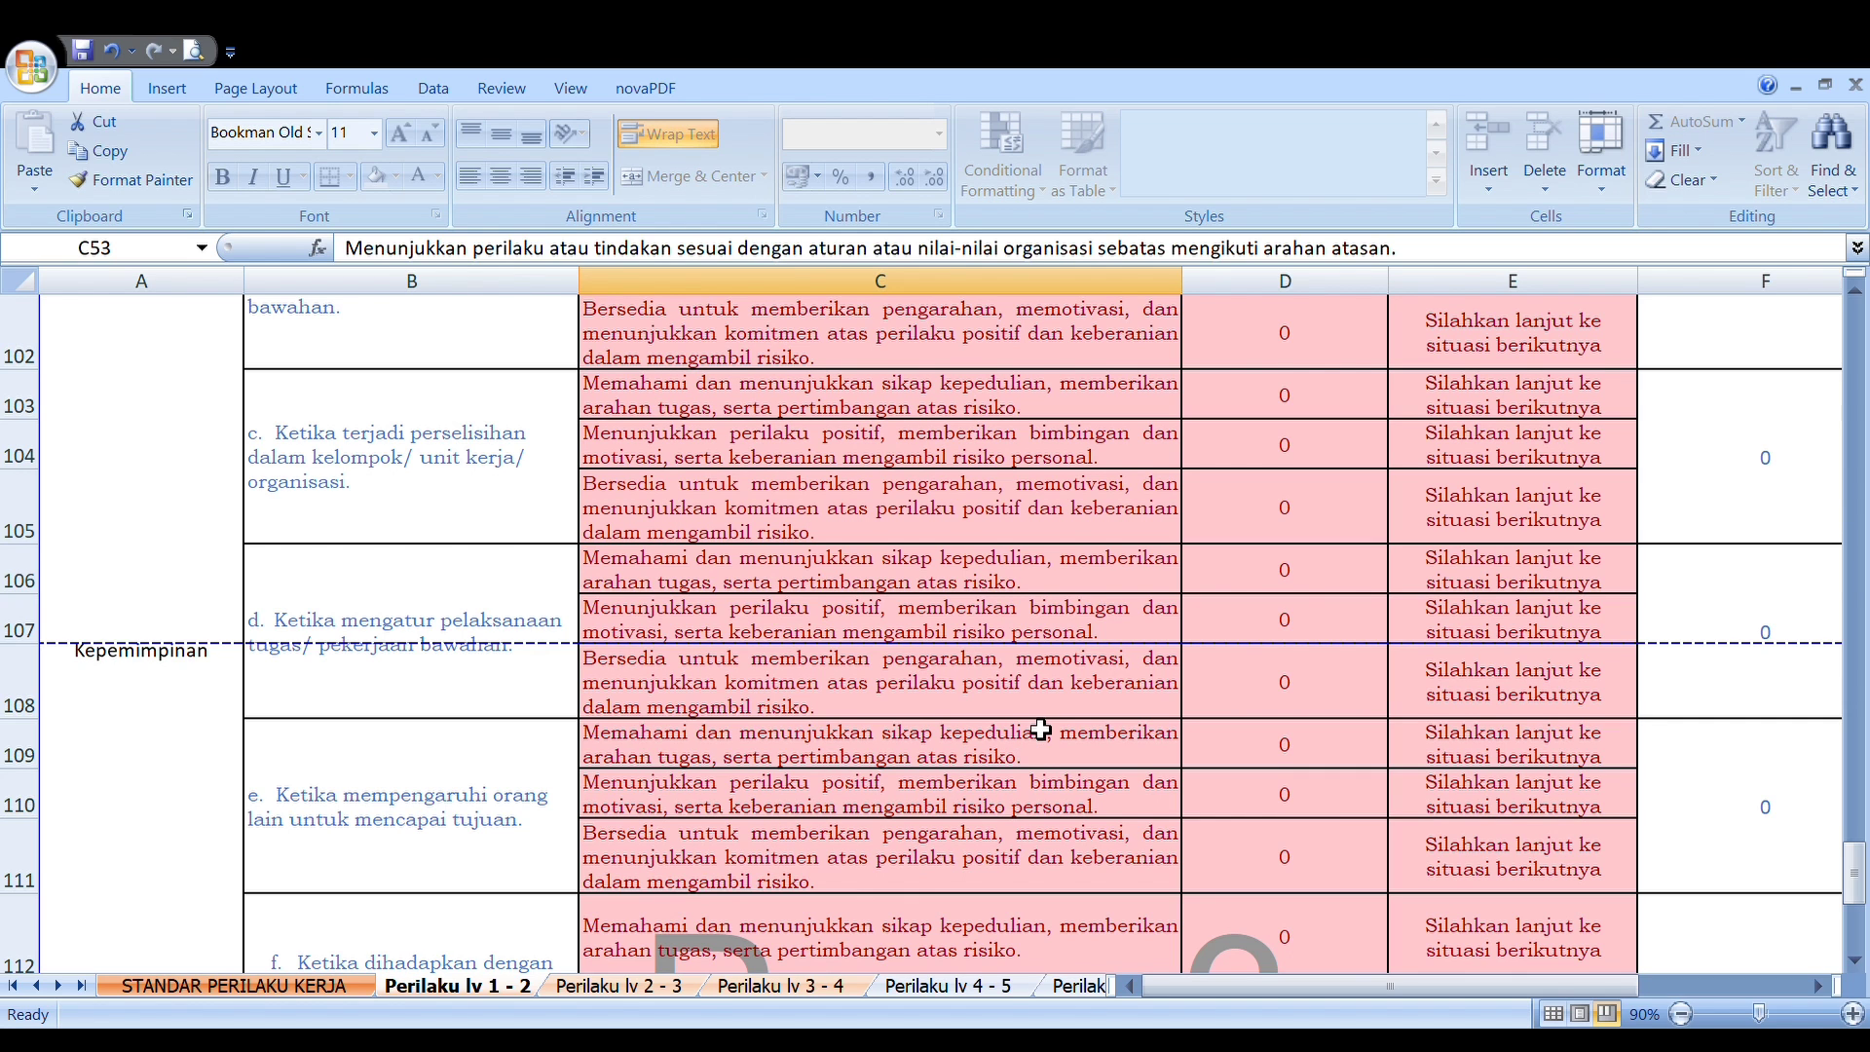
{"action": "scroll", "coordinate": [1041, 730], "scroll_direction": "up", "scroll_amount": 11}
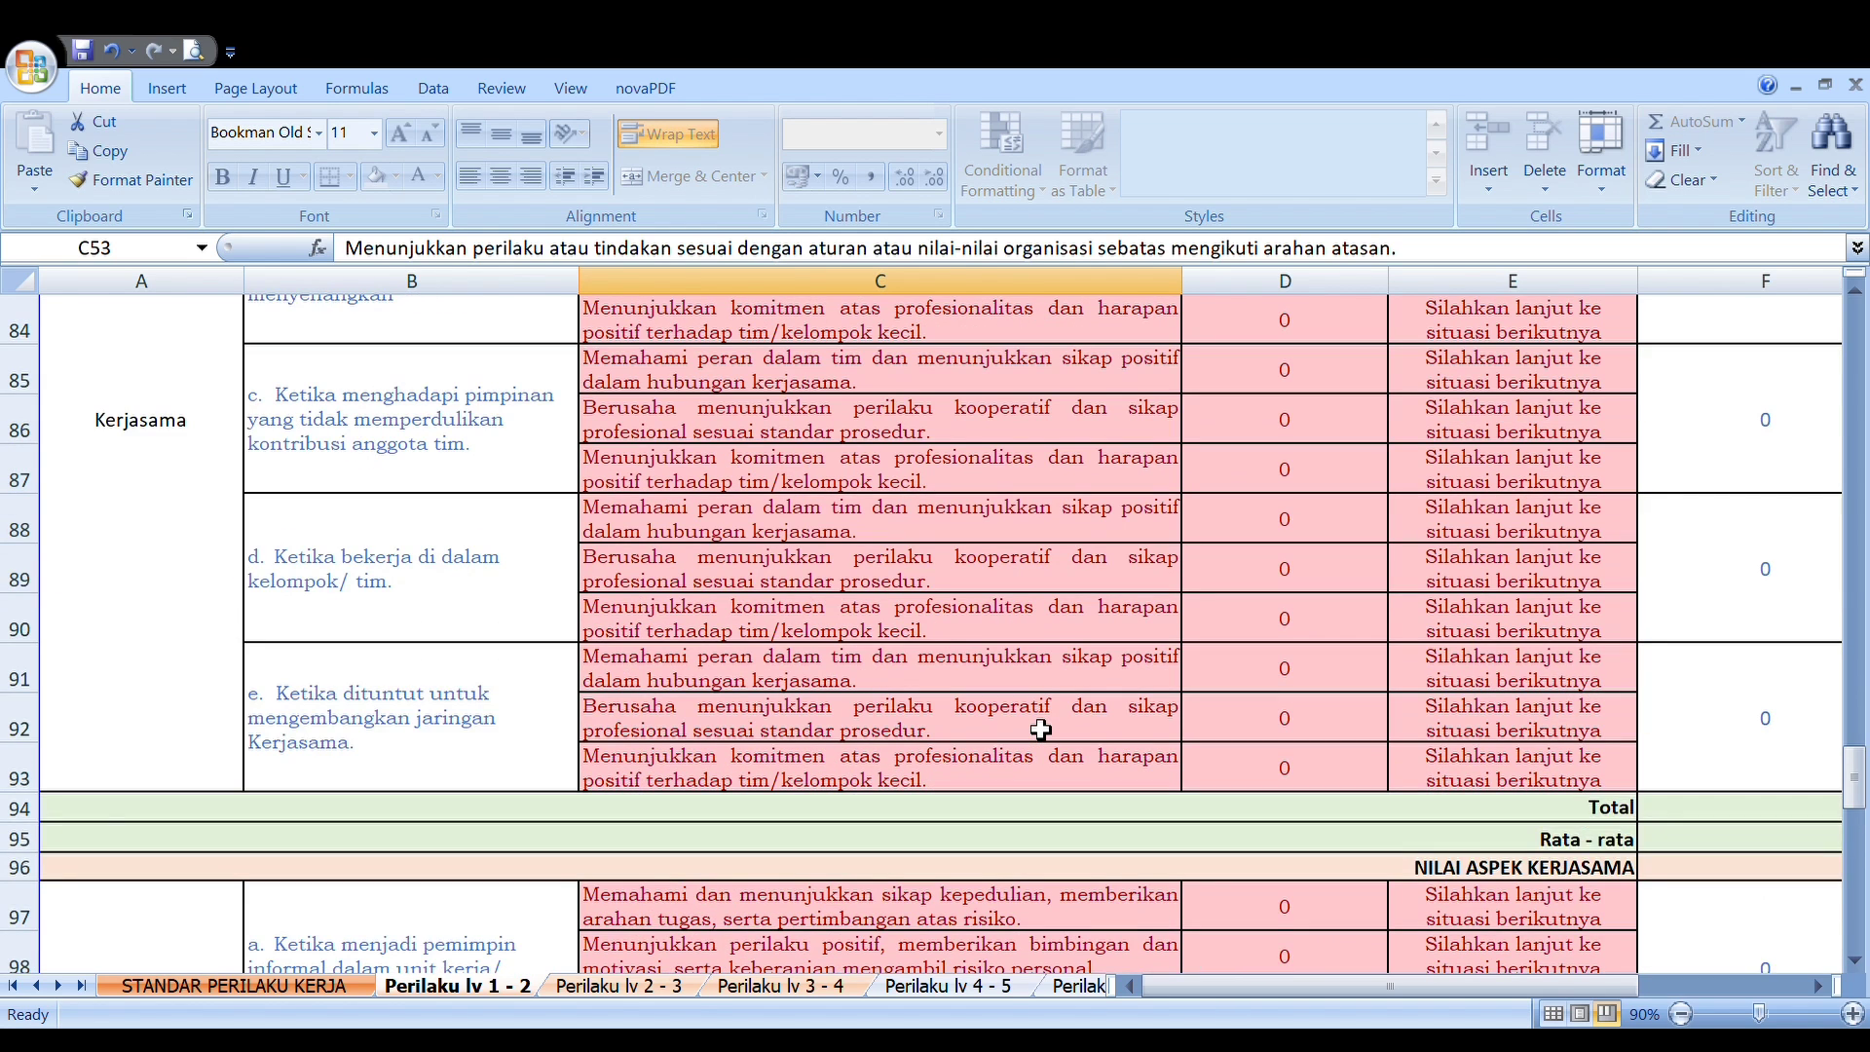
- Review the Orientasi Pelayanan entries and the level obtained per situation, and check the aspect's total, average and score
{"action": "scroll", "coordinate": [1041, 730], "scroll_direction": "up", "scroll_amount": 1}
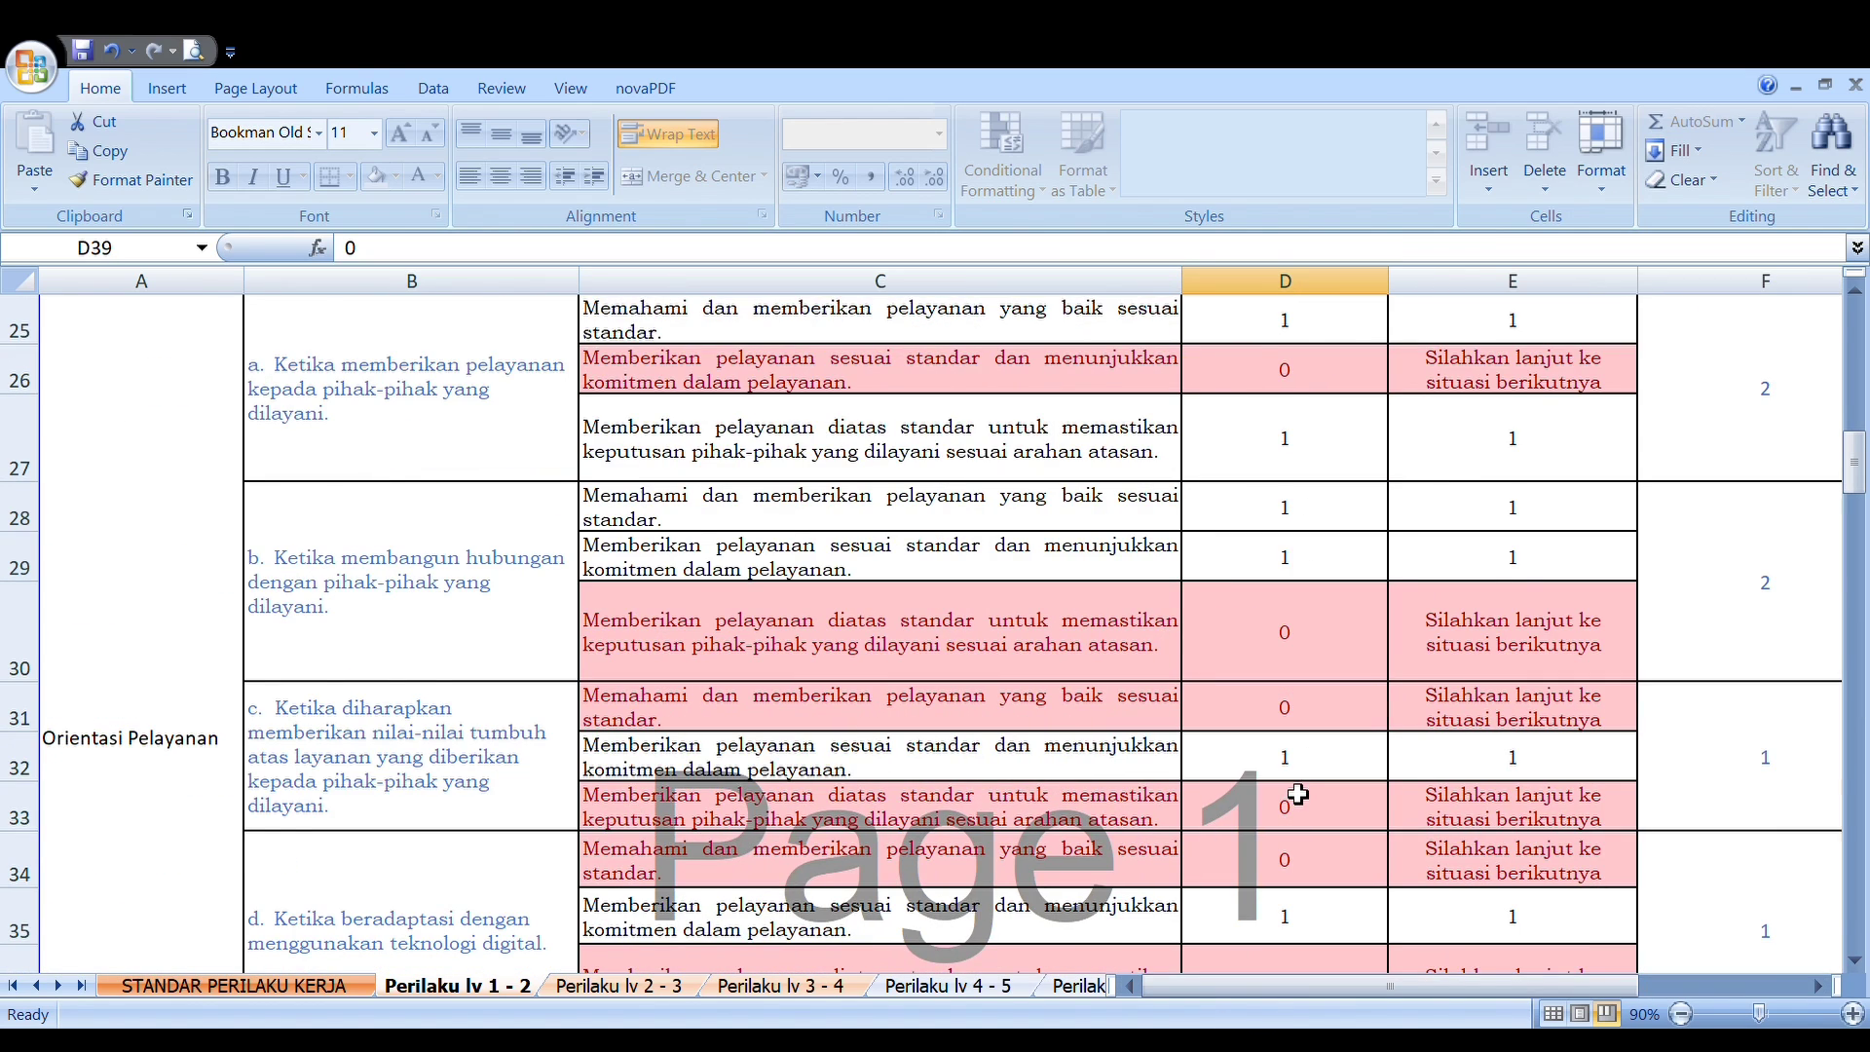
{"action": "scroll", "coordinate": [1298, 794], "scroll_direction": "up", "scroll_amount": 2}
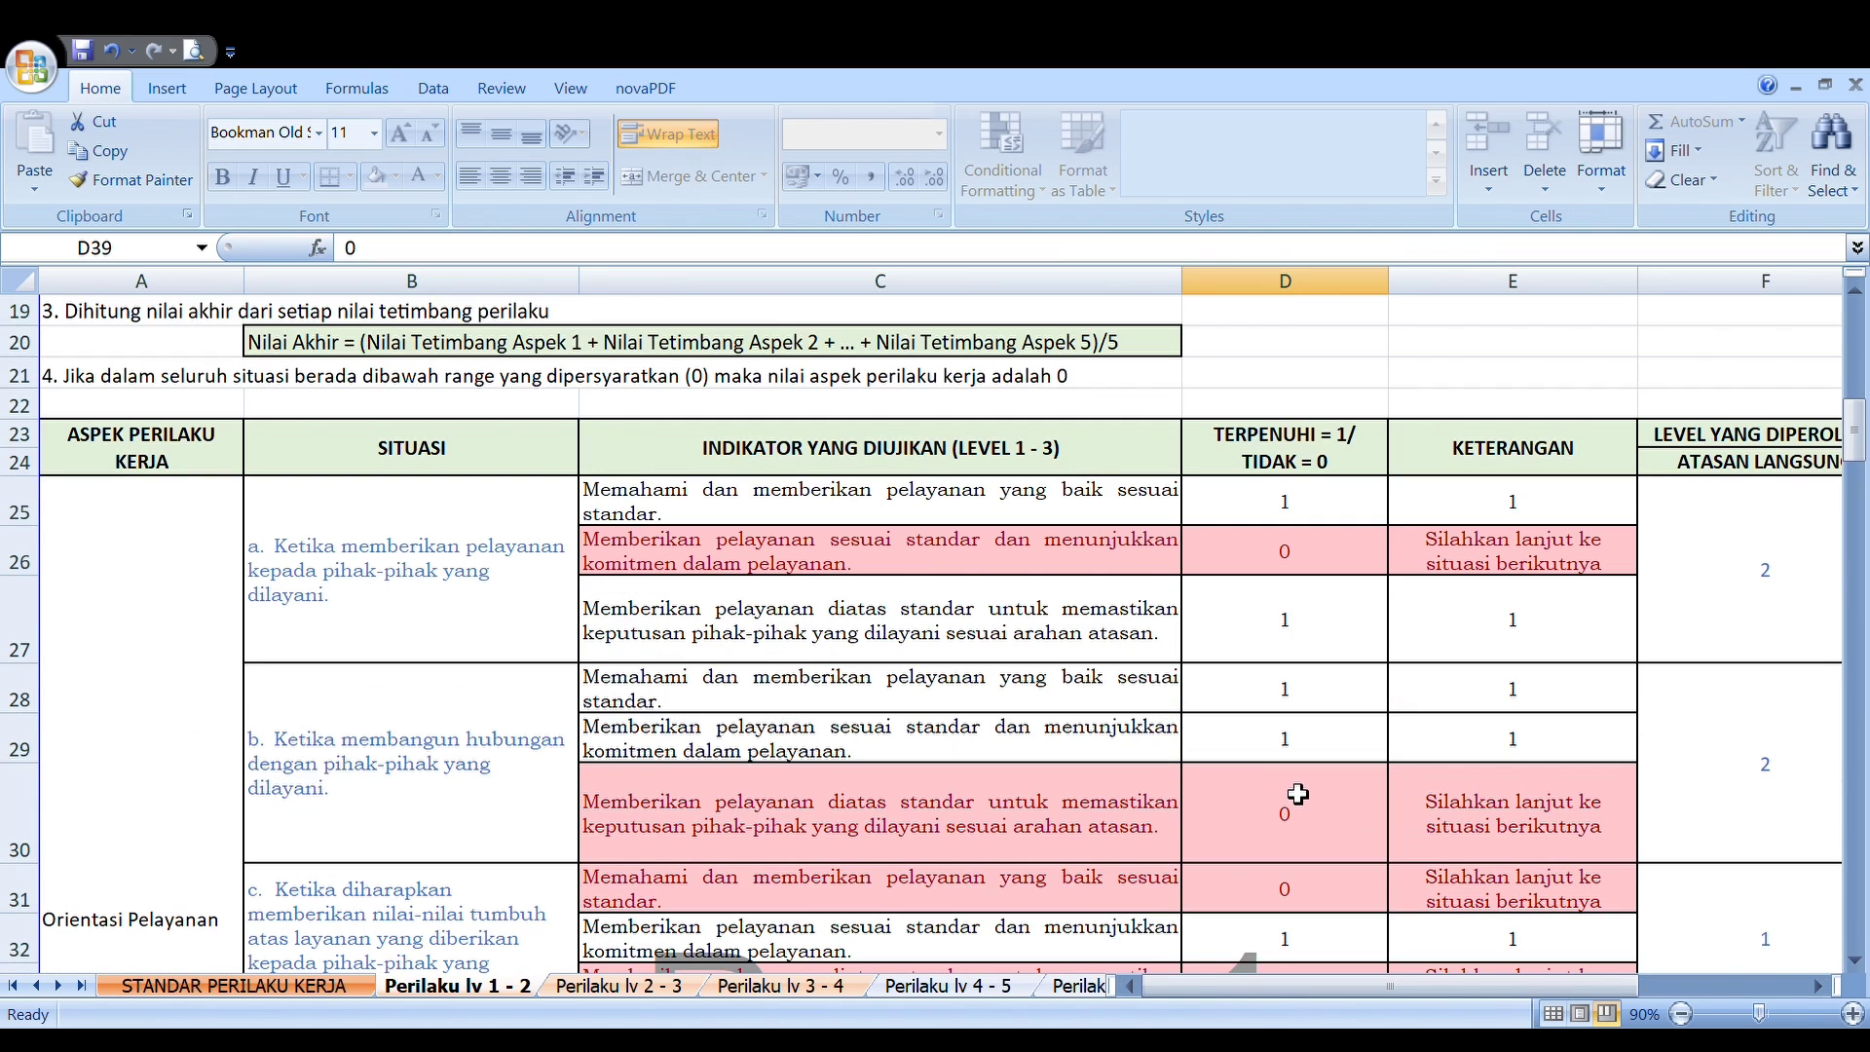
{"action": "scroll", "coordinate": [1298, 793], "scroll_direction": "down", "scroll_amount": 1}
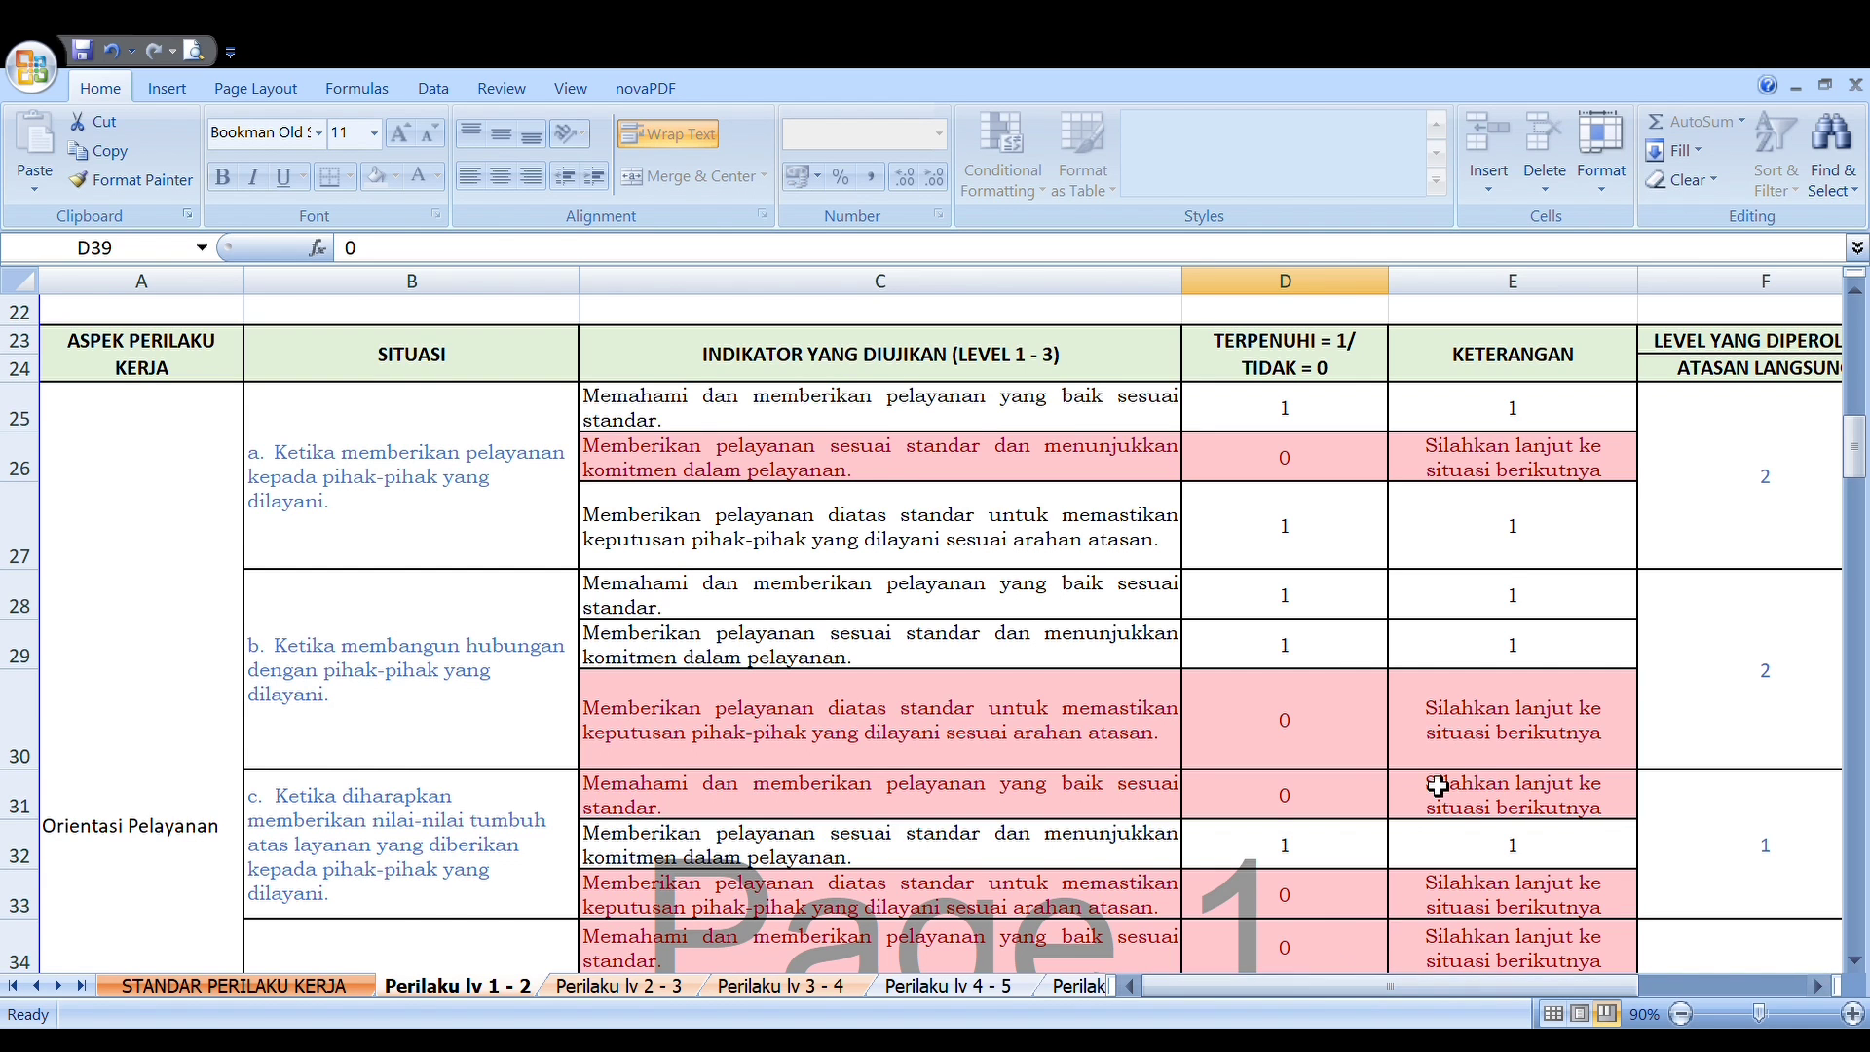
{"action": "scroll", "coordinate": [1436, 780], "scroll_direction": "down", "scroll_amount": 1}
{"action": "scroll", "coordinate": [1435, 780], "scroll_direction": "down", "scroll_amount": 2}
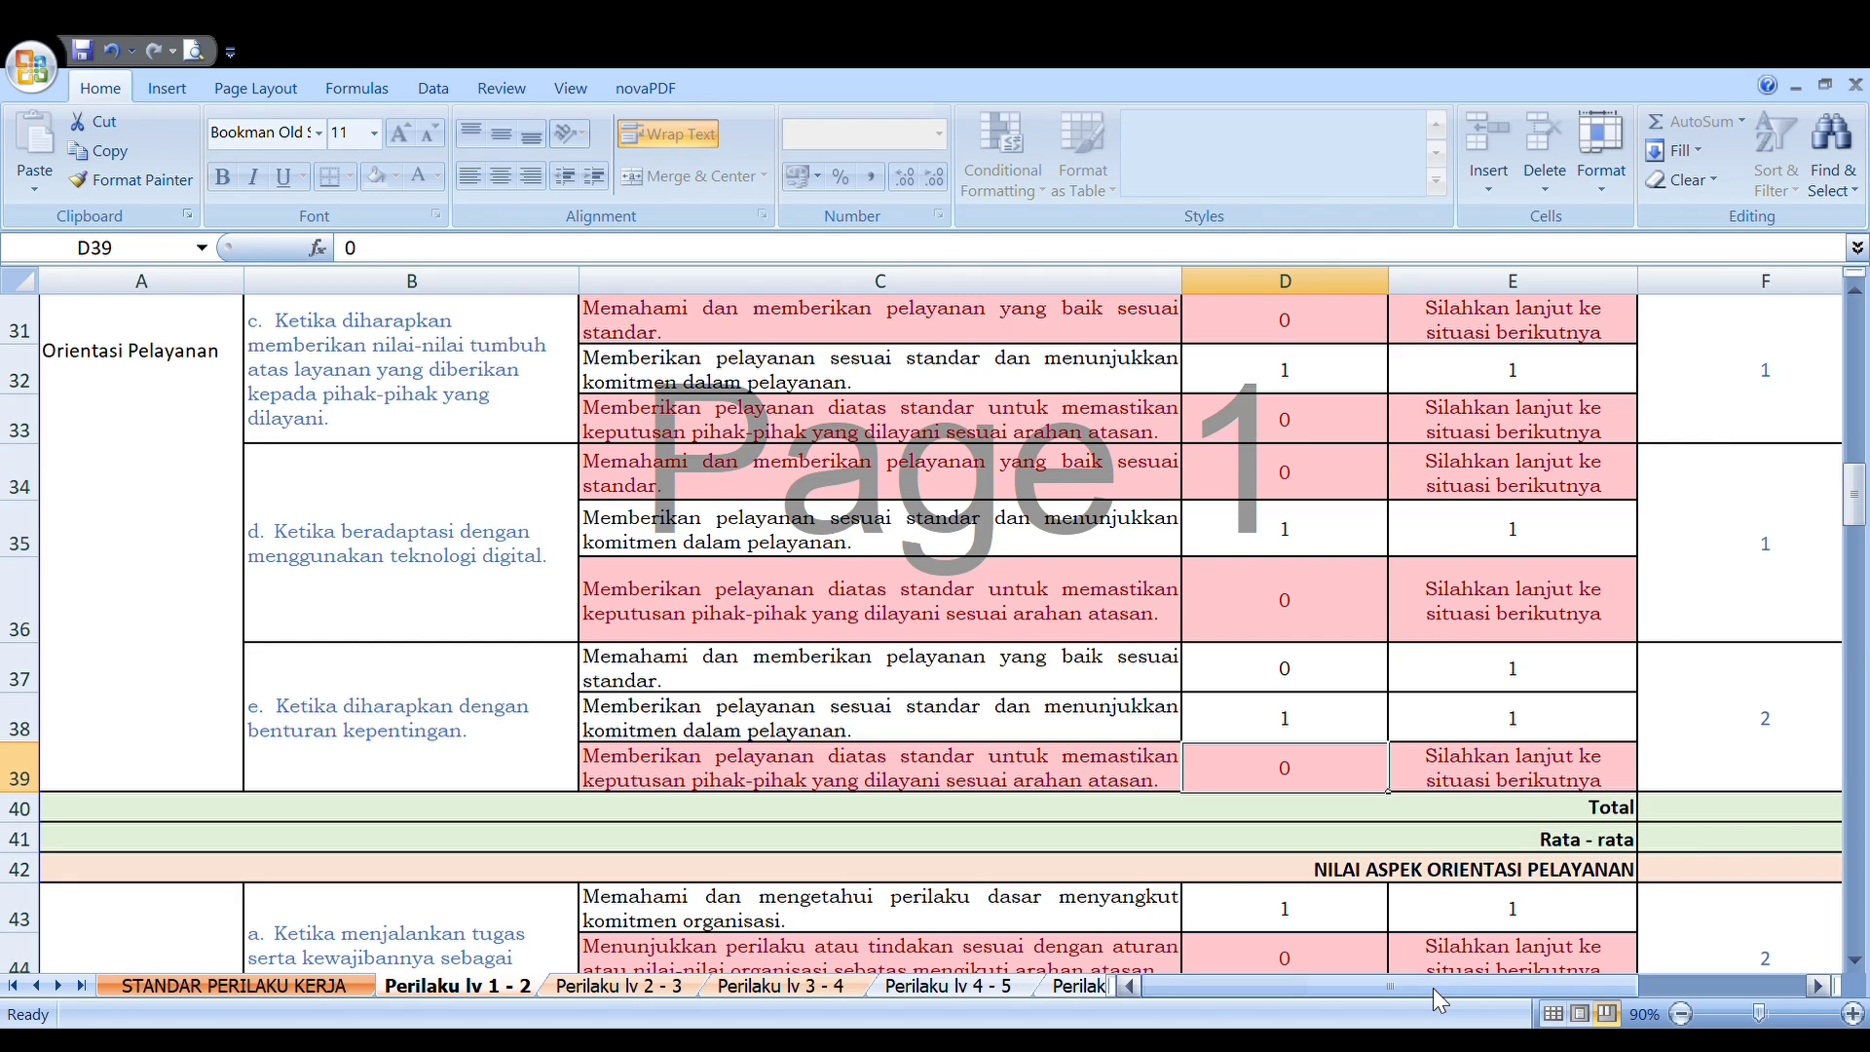
{"action": "left_click_drag", "start_coordinate": [1433, 987], "coordinate": [1485, 986]}
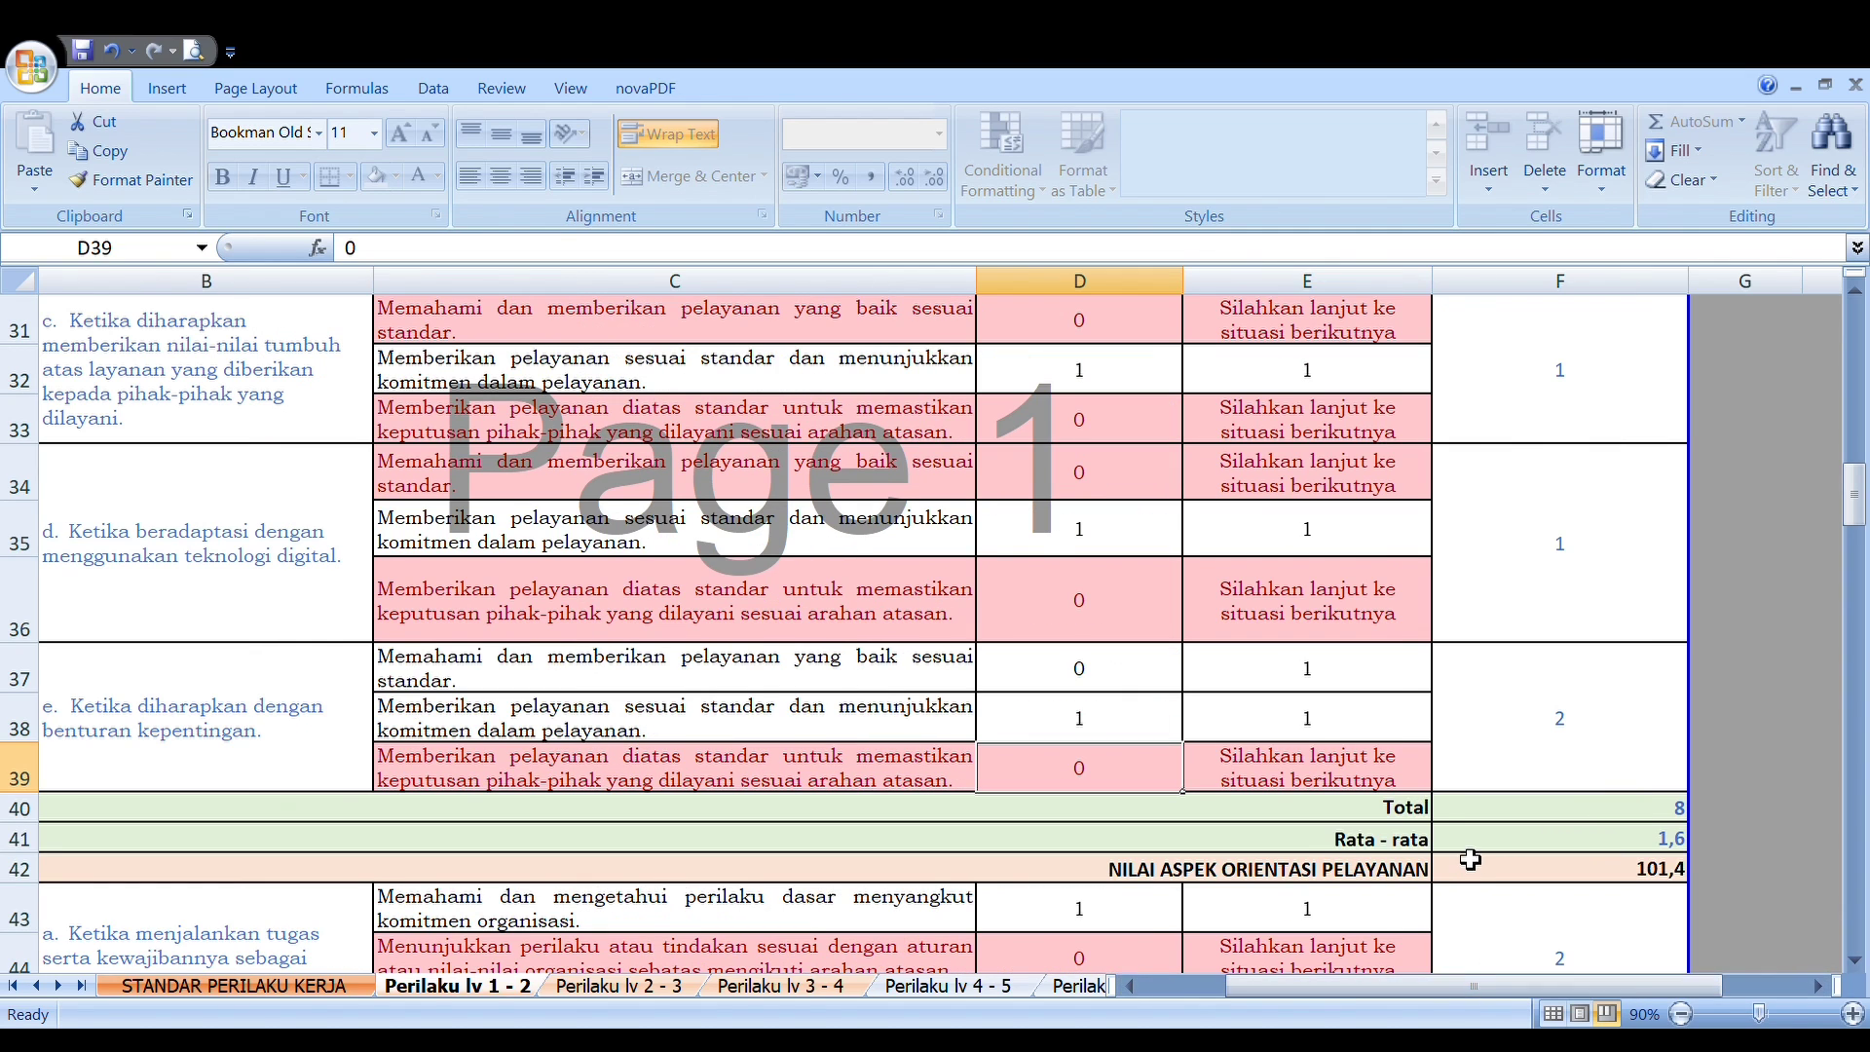
{"action": "scroll", "coordinate": [1469, 857], "scroll_direction": "down", "scroll_amount": 1}
{"action": "scroll", "coordinate": [1469, 859], "scroll_direction": "up", "scroll_amount": 5}
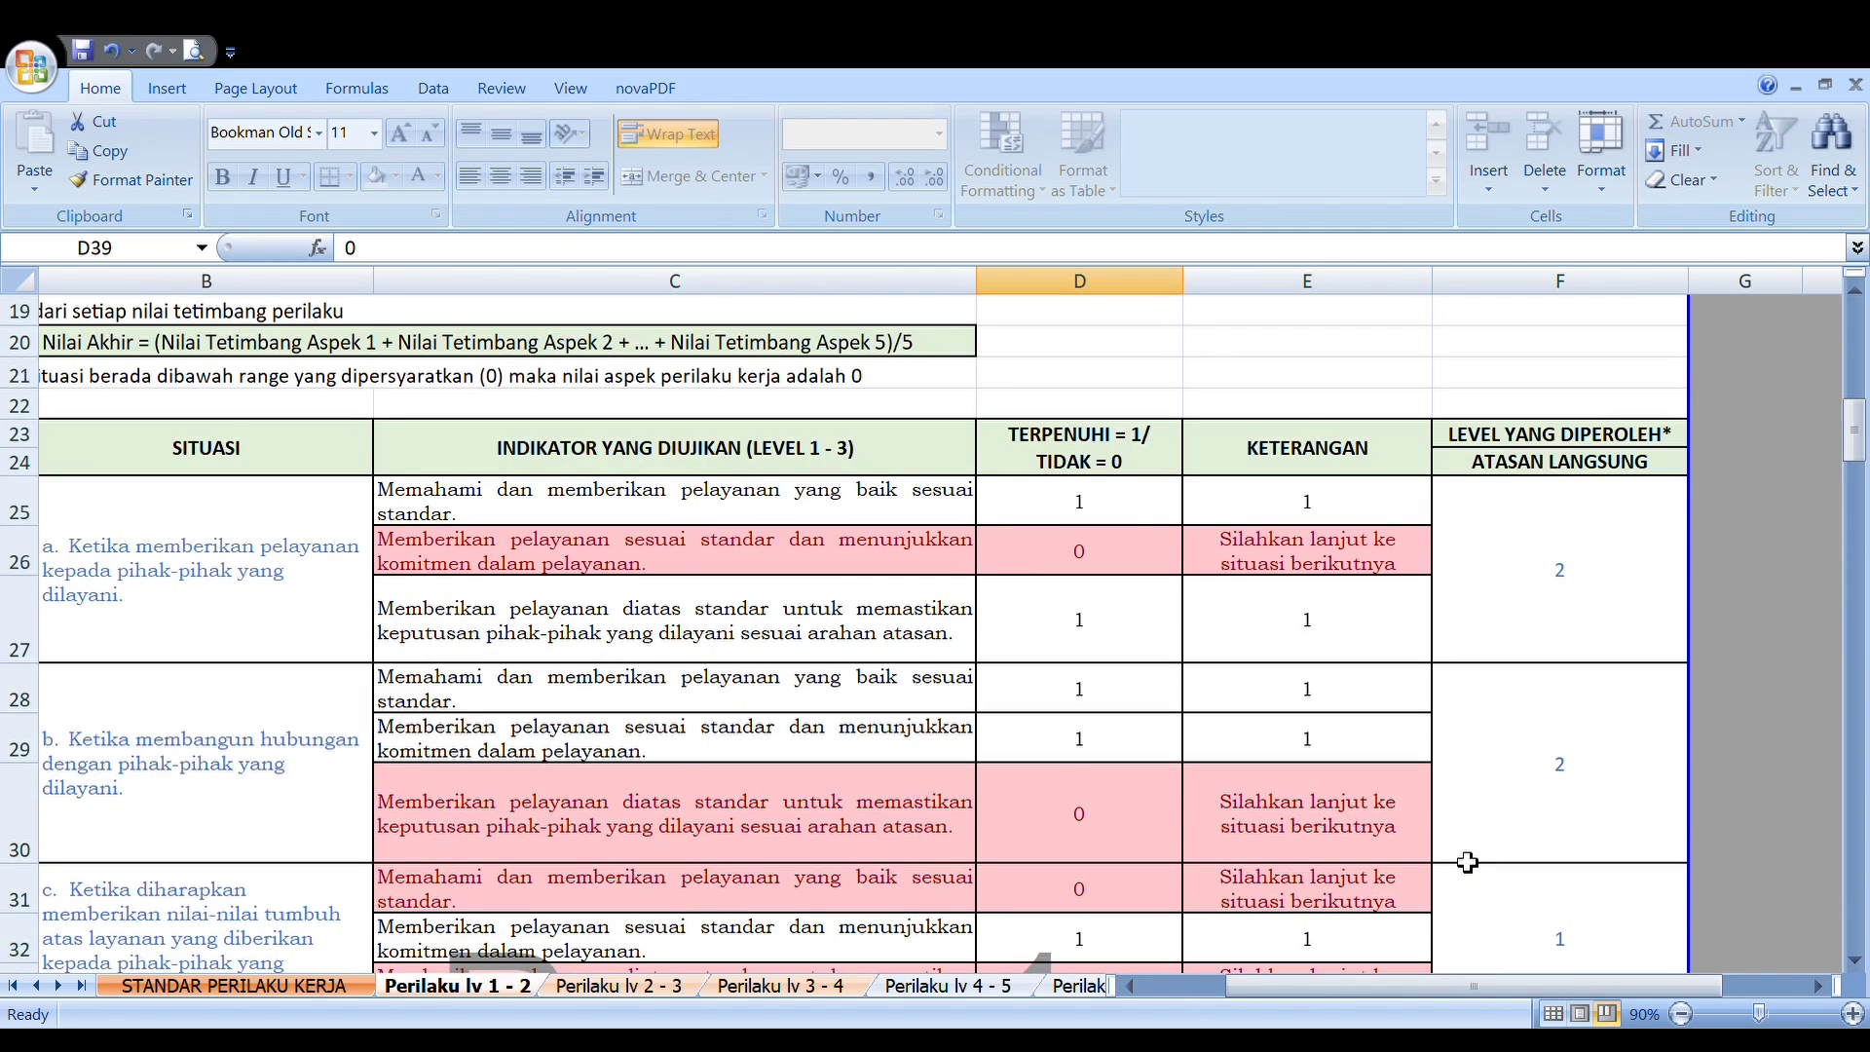
{"action": "scroll", "coordinate": [1468, 862], "scroll_direction": "up", "scroll_amount": 2}
{"action": "scroll", "coordinate": [1468, 862], "scroll_direction": "down", "scroll_amount": 4}
{"action": "scroll", "coordinate": [1468, 861], "scroll_direction": "up", "scroll_amount": 8}
{"action": "scroll", "coordinate": [1467, 862], "scroll_direction": "down", "scroll_amount": 6}
{"action": "scroll", "coordinate": [1468, 861], "scroll_direction": "up", "scroll_amount": 6}
{"action": "scroll", "coordinate": [1467, 862], "scroll_direction": "down", "scroll_amount": 6}
{"action": "scroll", "coordinate": [1467, 862], "scroll_direction": "down", "scroll_amount": 5}
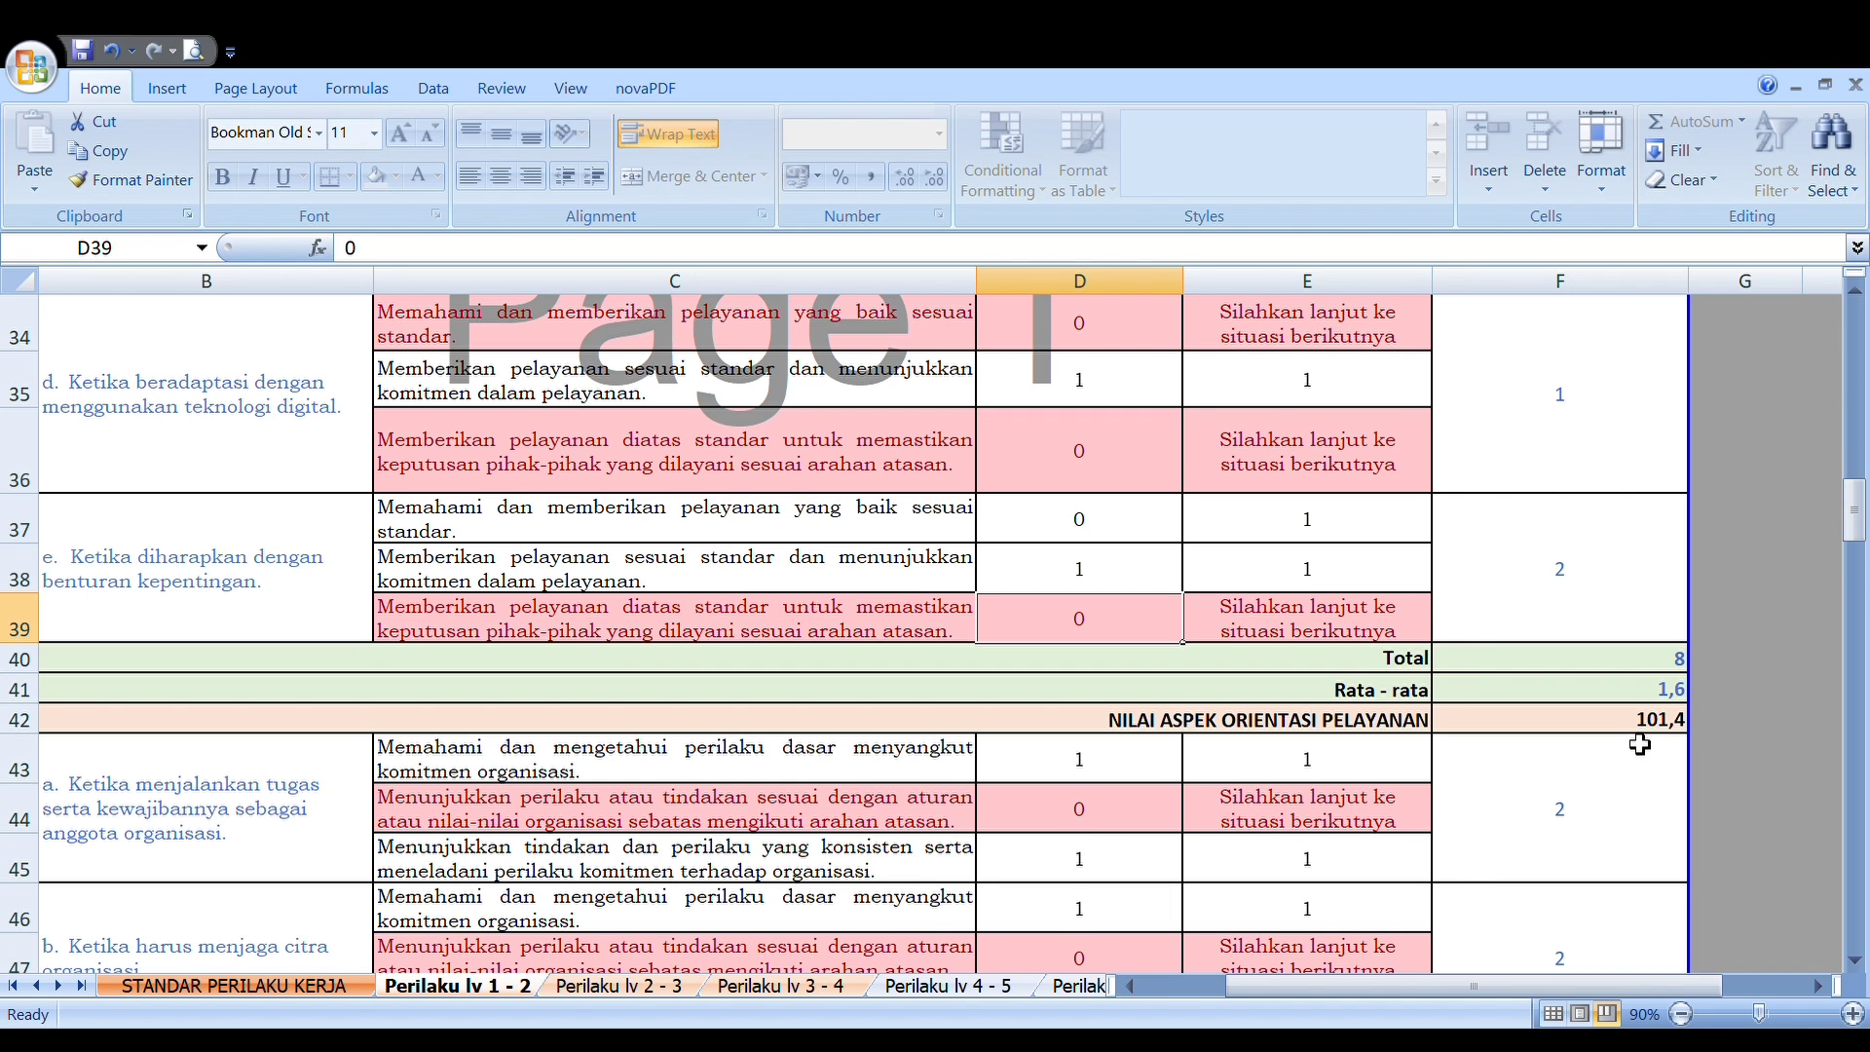
- Check the total, average and aspect score of Komitmen, Inisiatif Kerja and Kerjasama, and look over the Kepemimpinan section
{"action": "scroll", "coordinate": [1632, 750], "scroll_direction": "down", "scroll_amount": 3}
{"action": "scroll", "coordinate": [1633, 753], "scroll_direction": "down", "scroll_amount": 2}
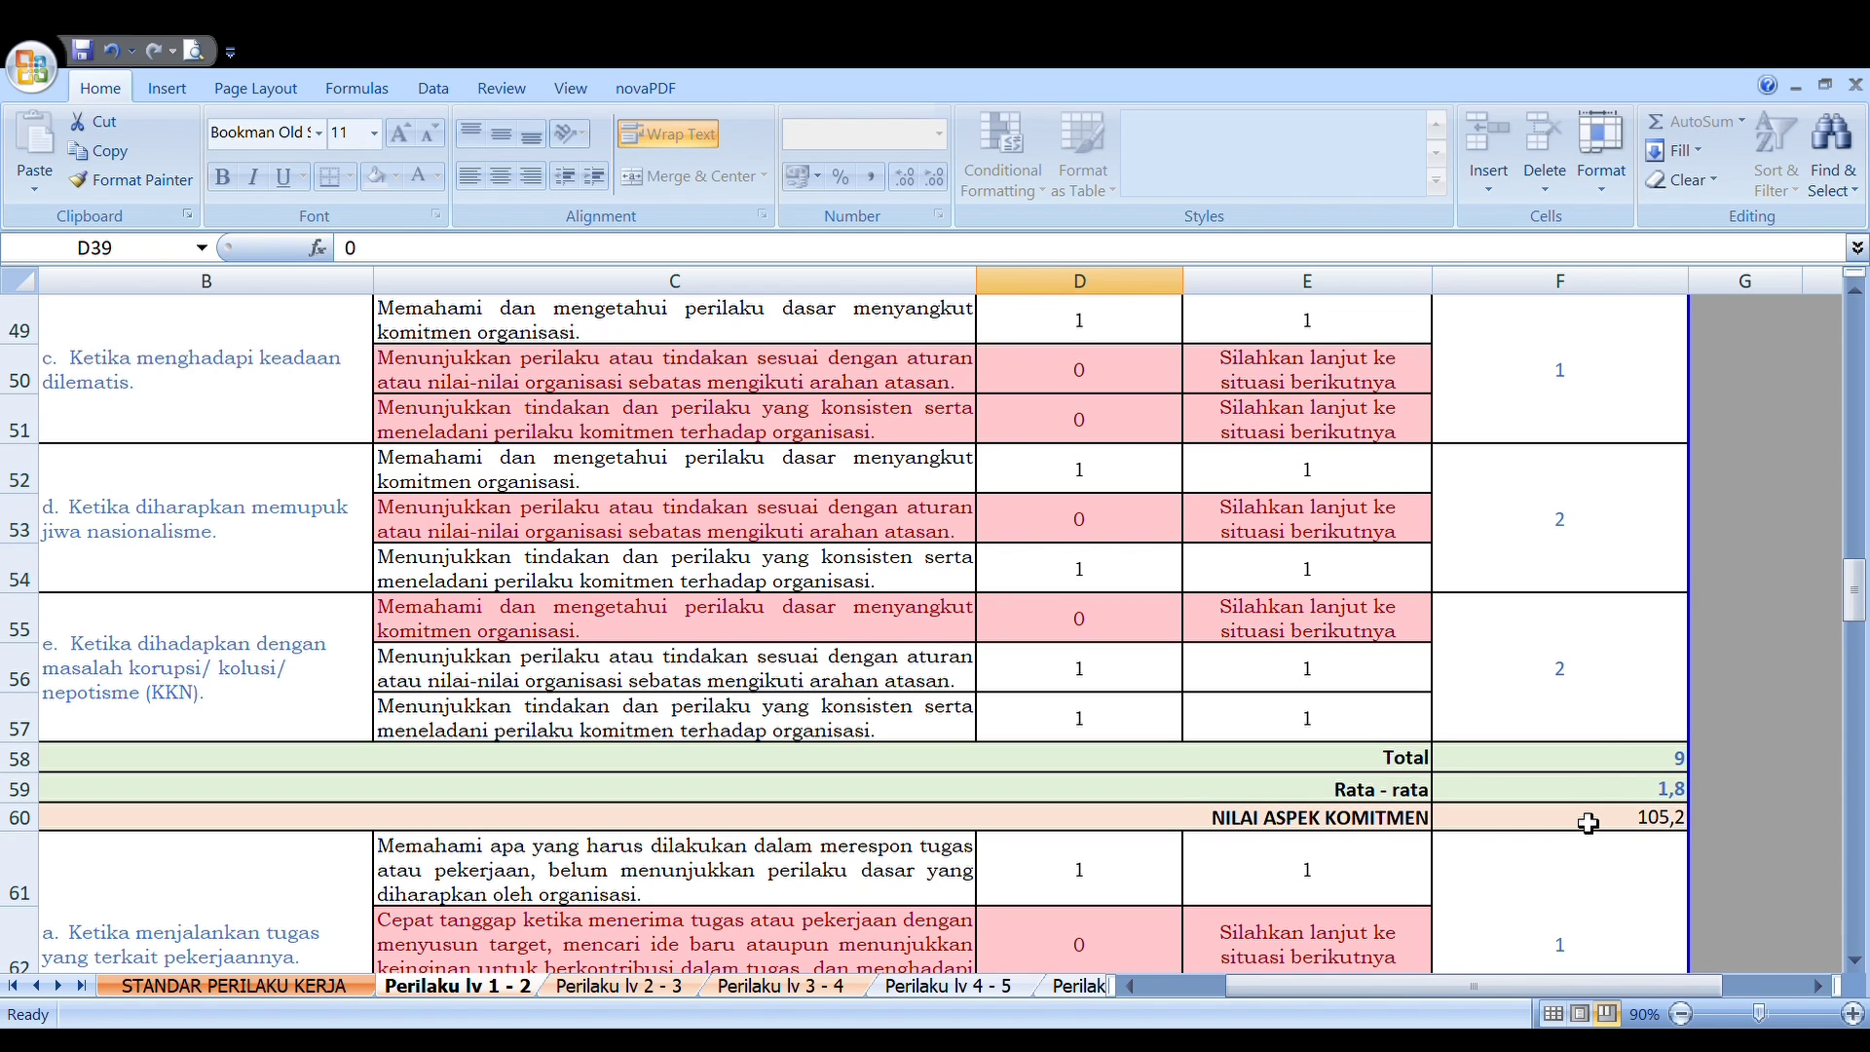
{"action": "scroll", "coordinate": [1587, 823], "scroll_direction": "down", "scroll_amount": 8}
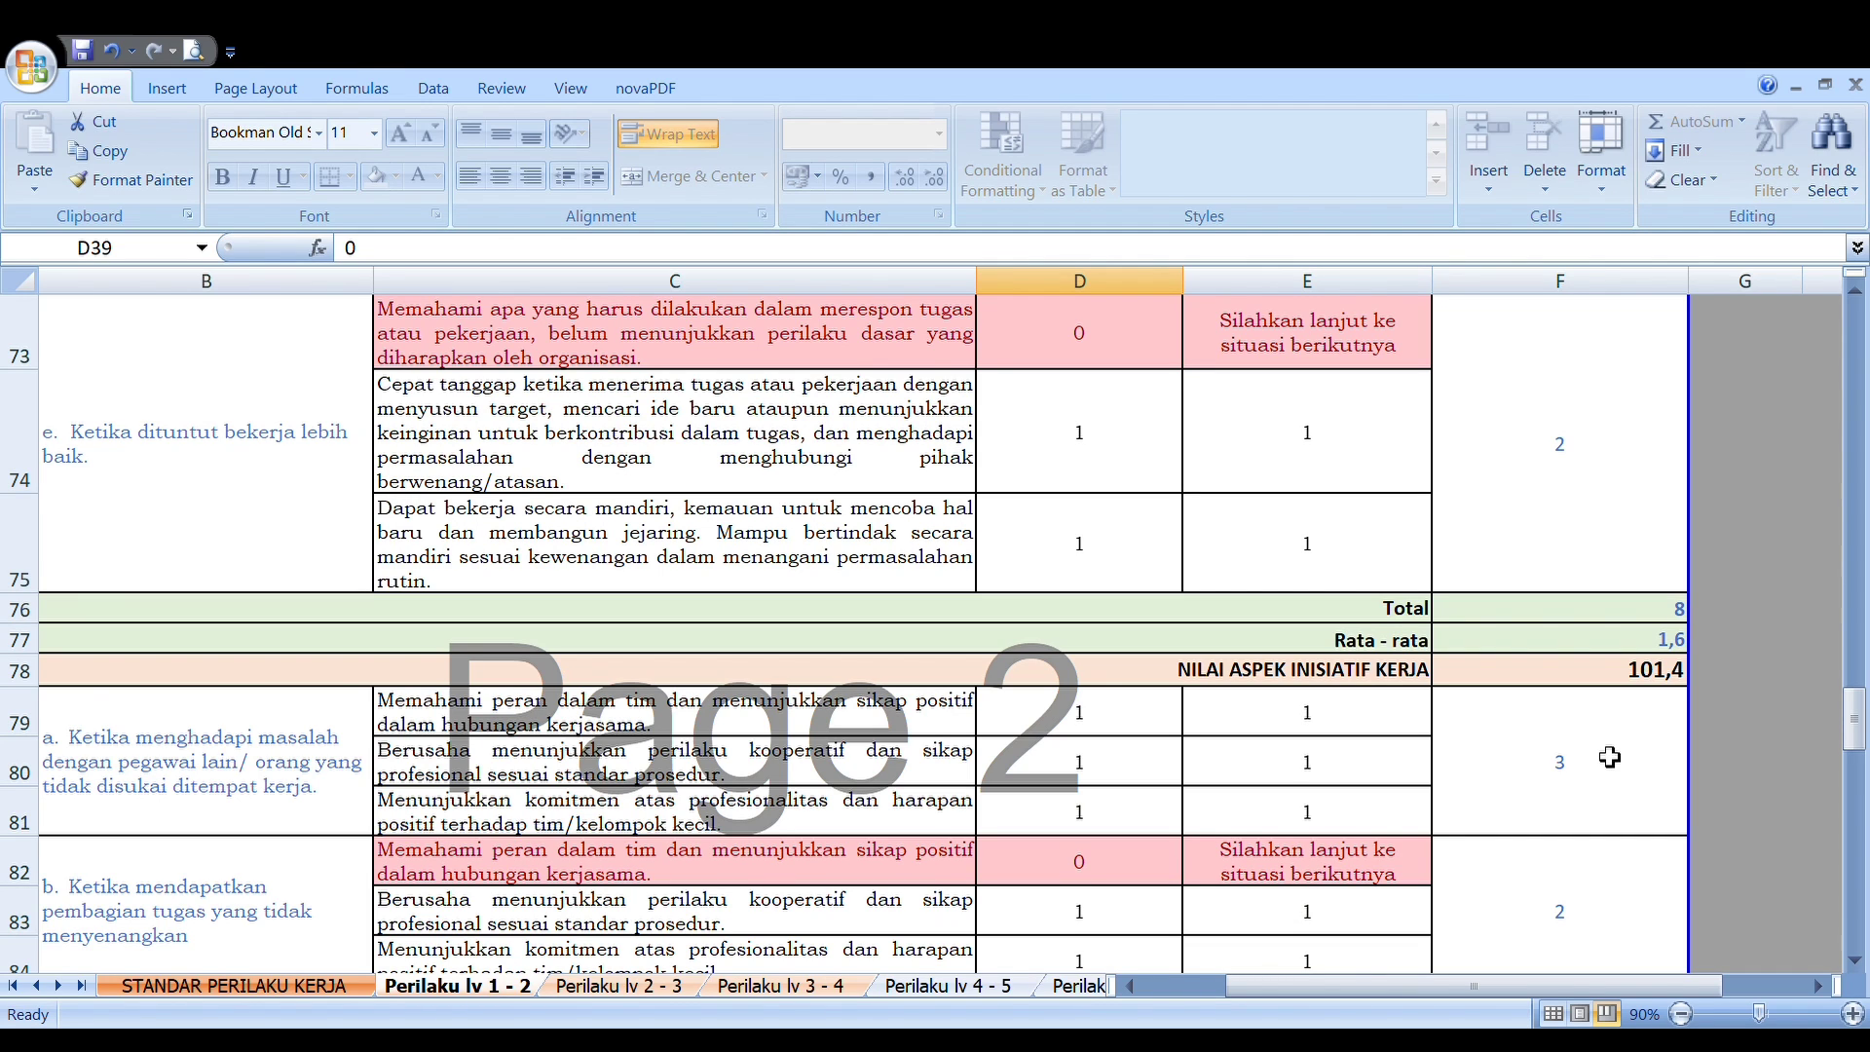
{"action": "scroll", "coordinate": [1609, 757], "scroll_direction": "down", "scroll_amount": 5}
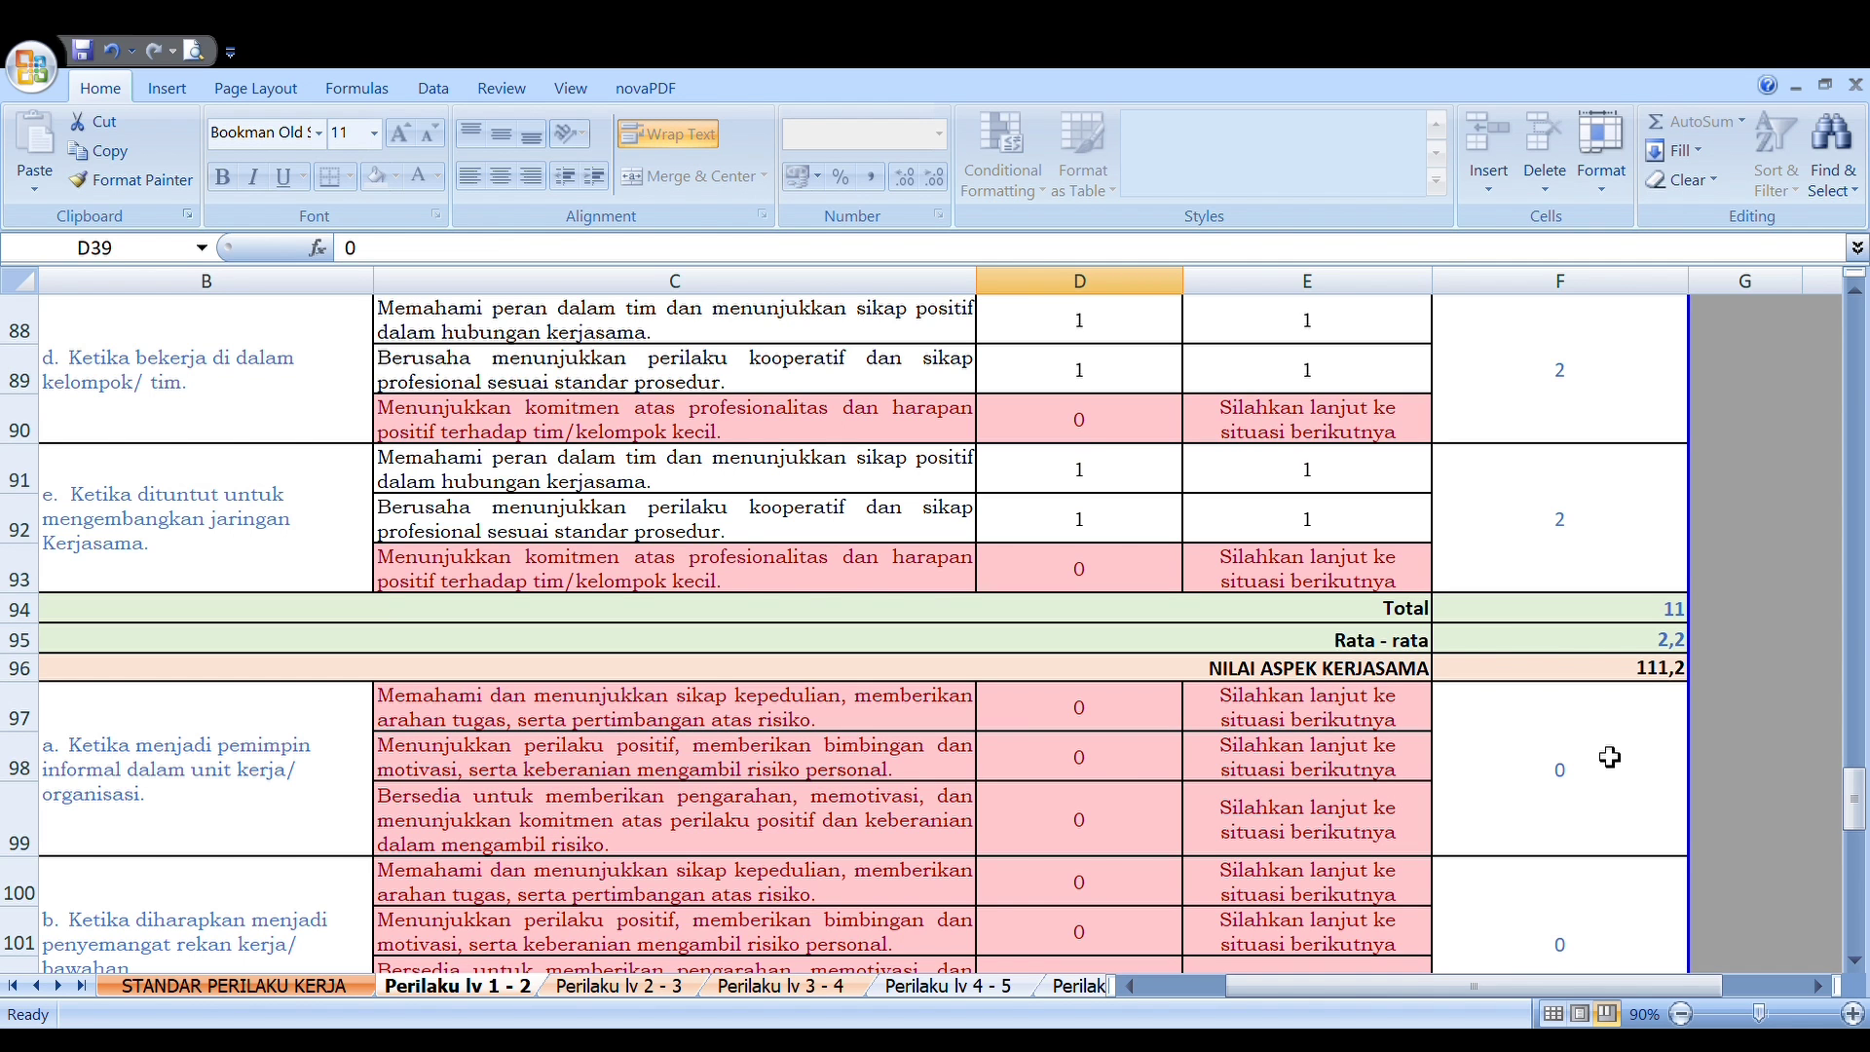
{"action": "scroll", "coordinate": [1608, 756], "scroll_direction": "down", "scroll_amount": 8}
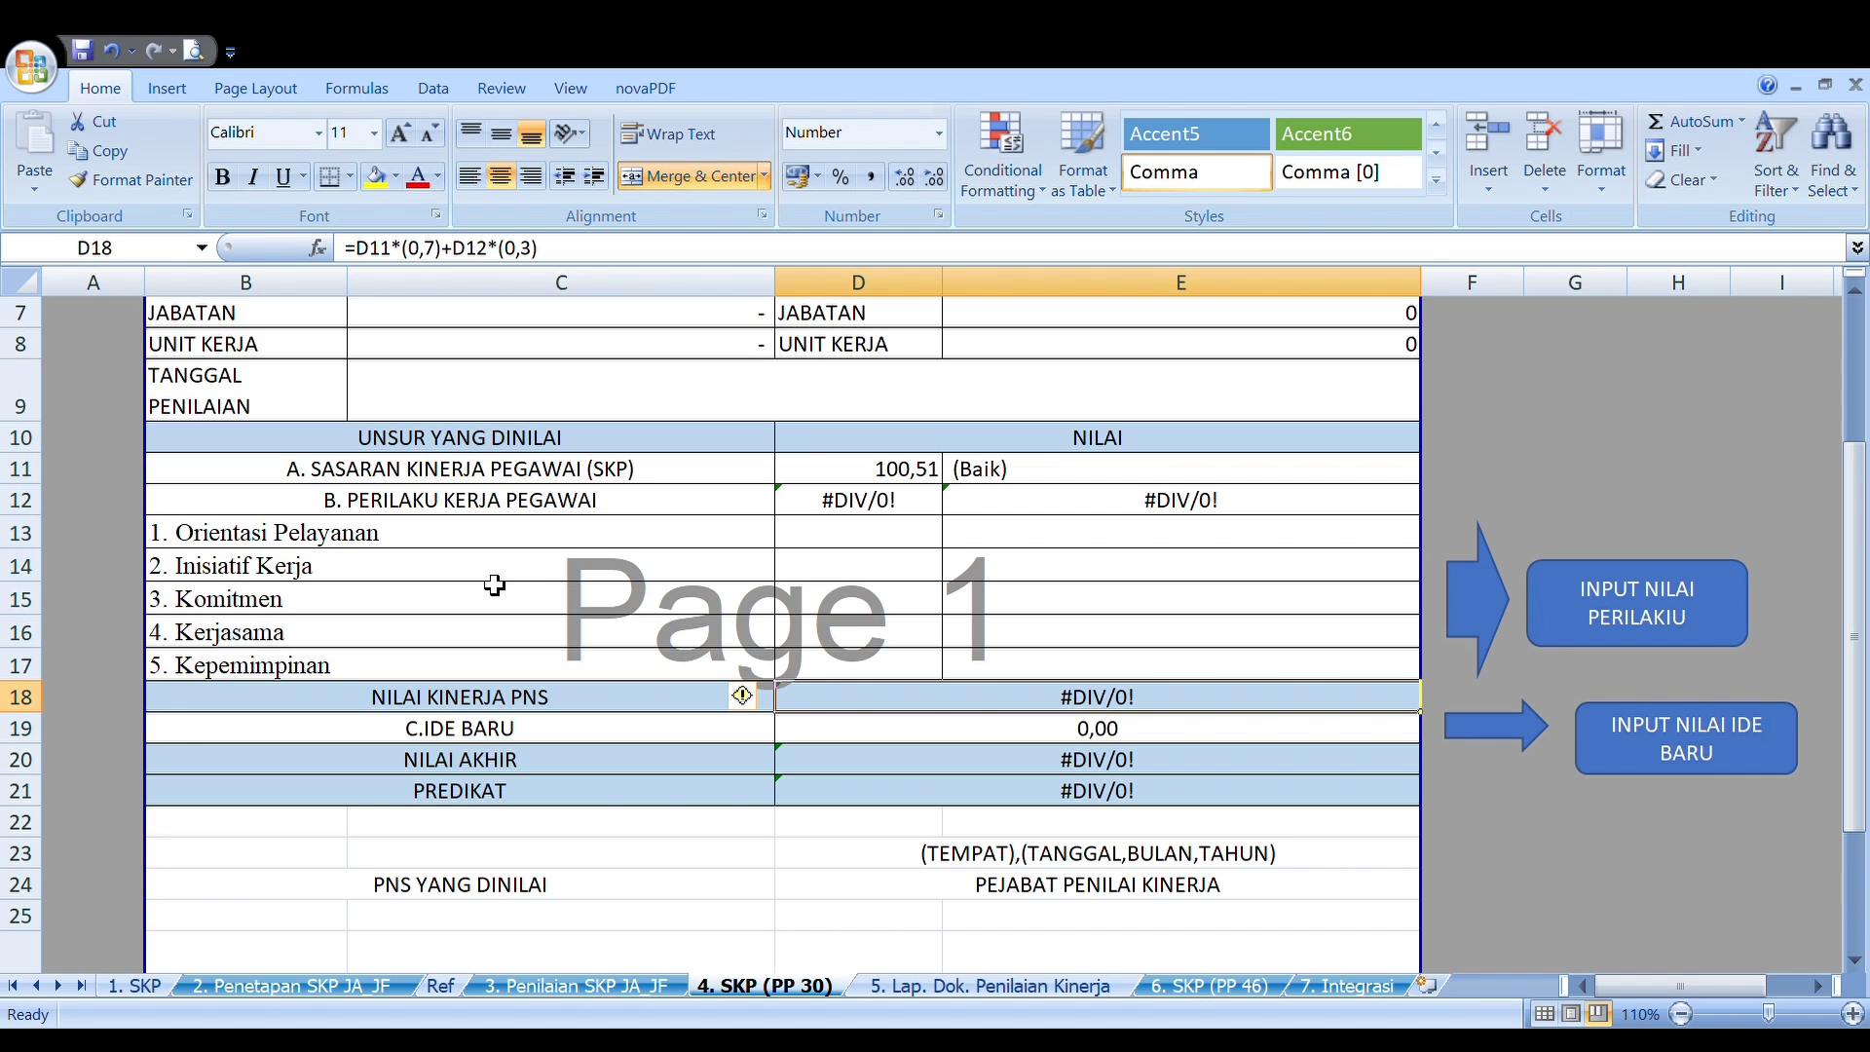
- Enter the work behaviour scores 101,4 for Orientasi Pelayanan in D13 and 105,2 for Inisiatif Kerja in D14
{"action": "left_click", "coordinate": [875, 545]}
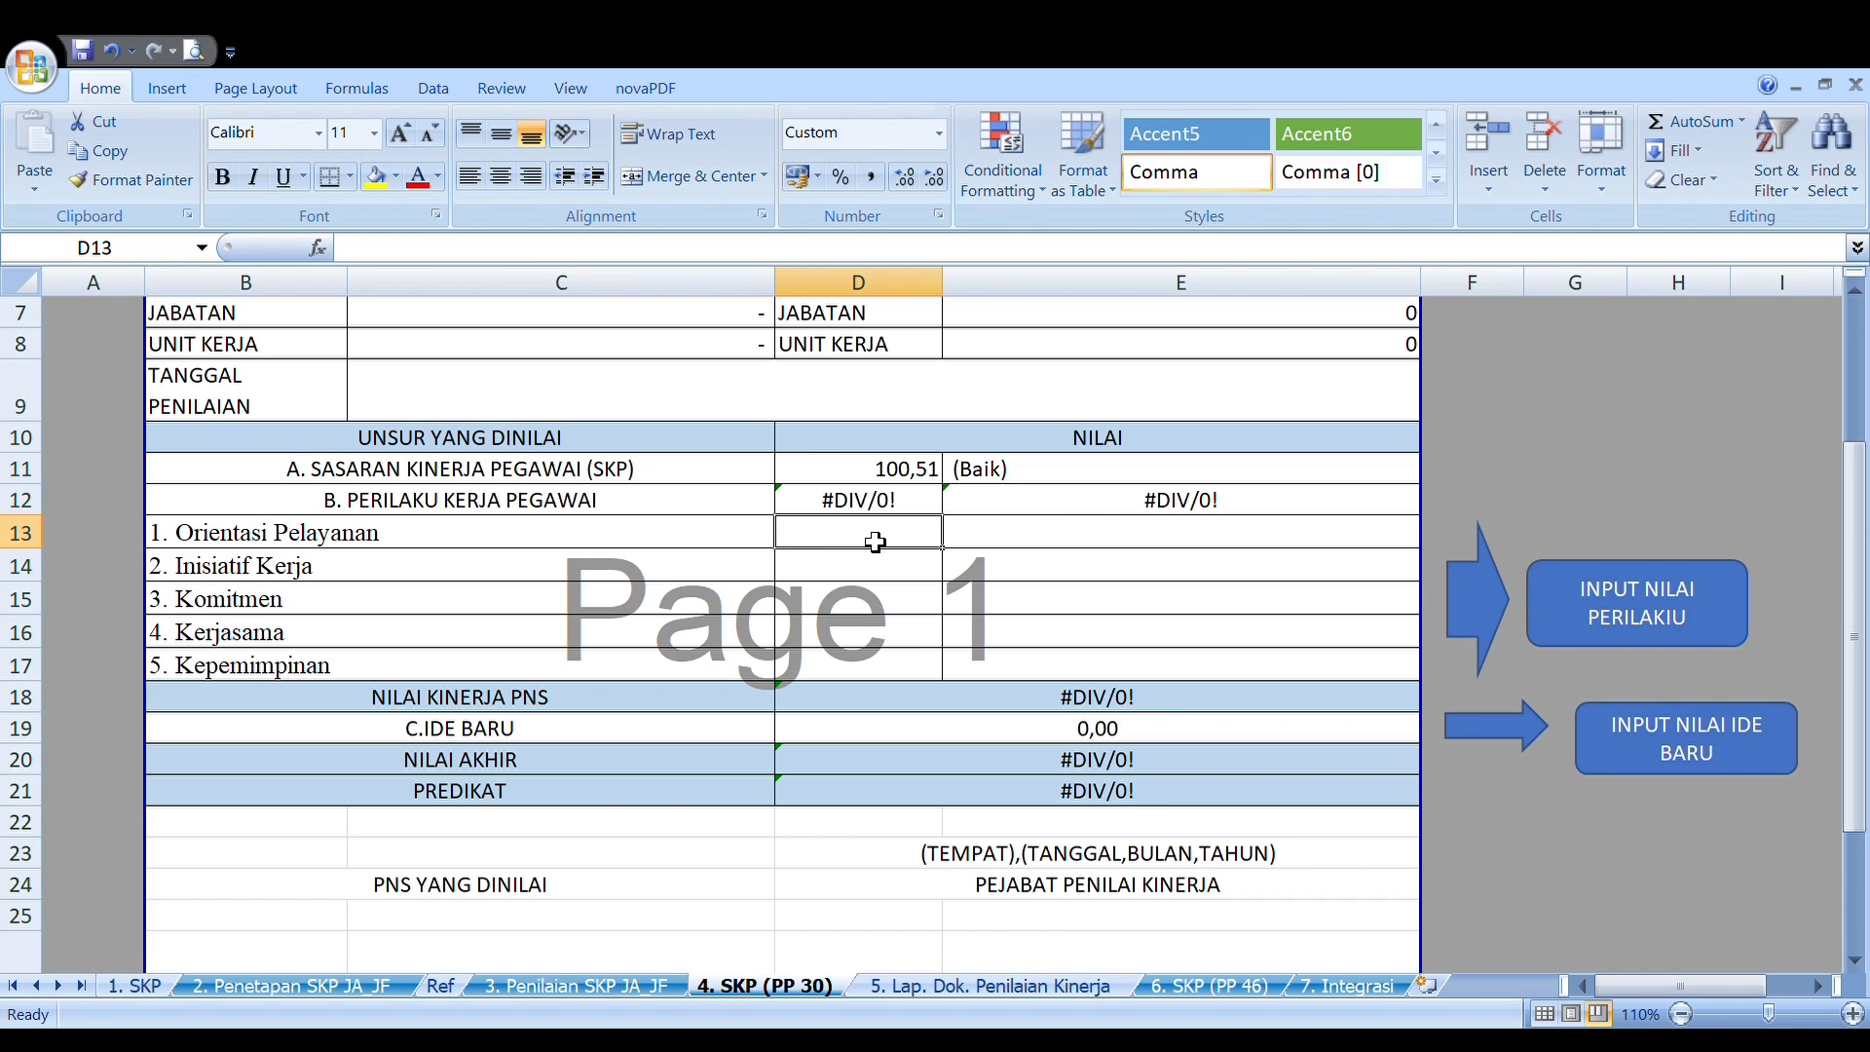
{"action": "type", "text": "10"}
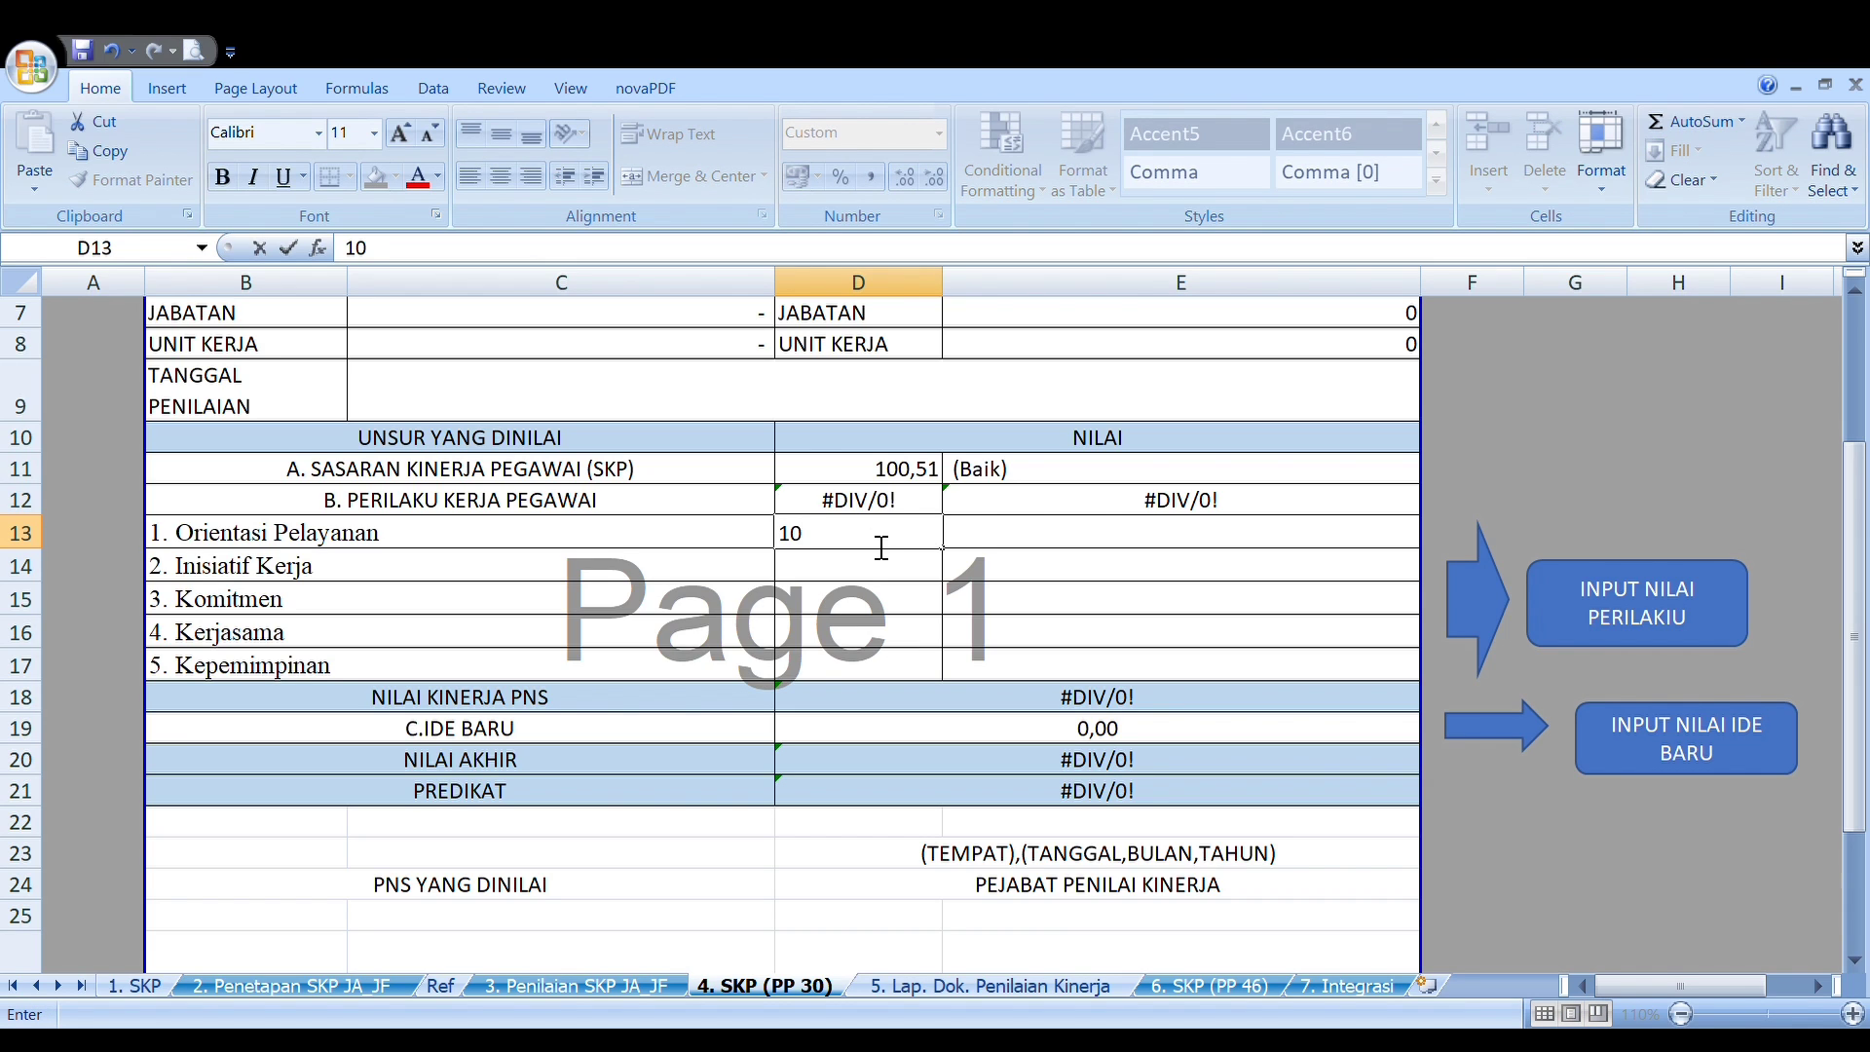
{"action": "type", "text": "1,4"}
{"action": "left_click", "coordinate": [866, 567]}
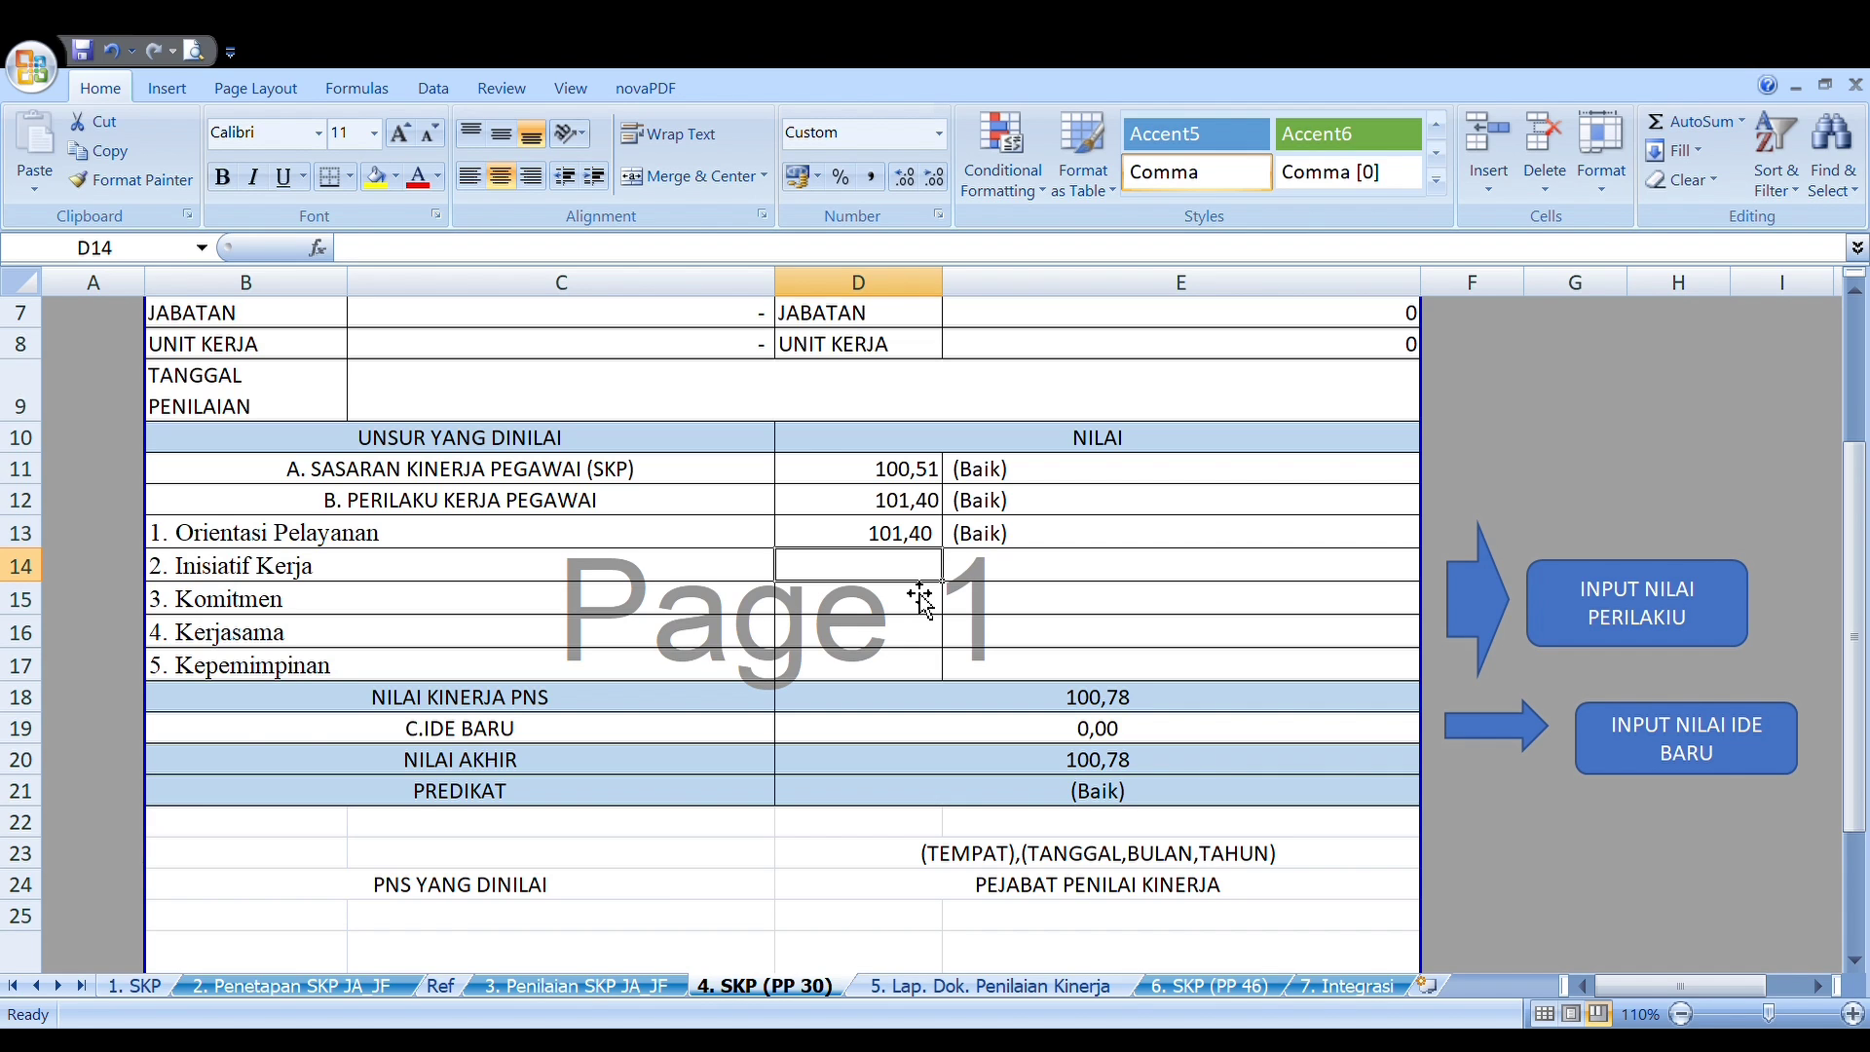
{"action": "type", "text": "105"}
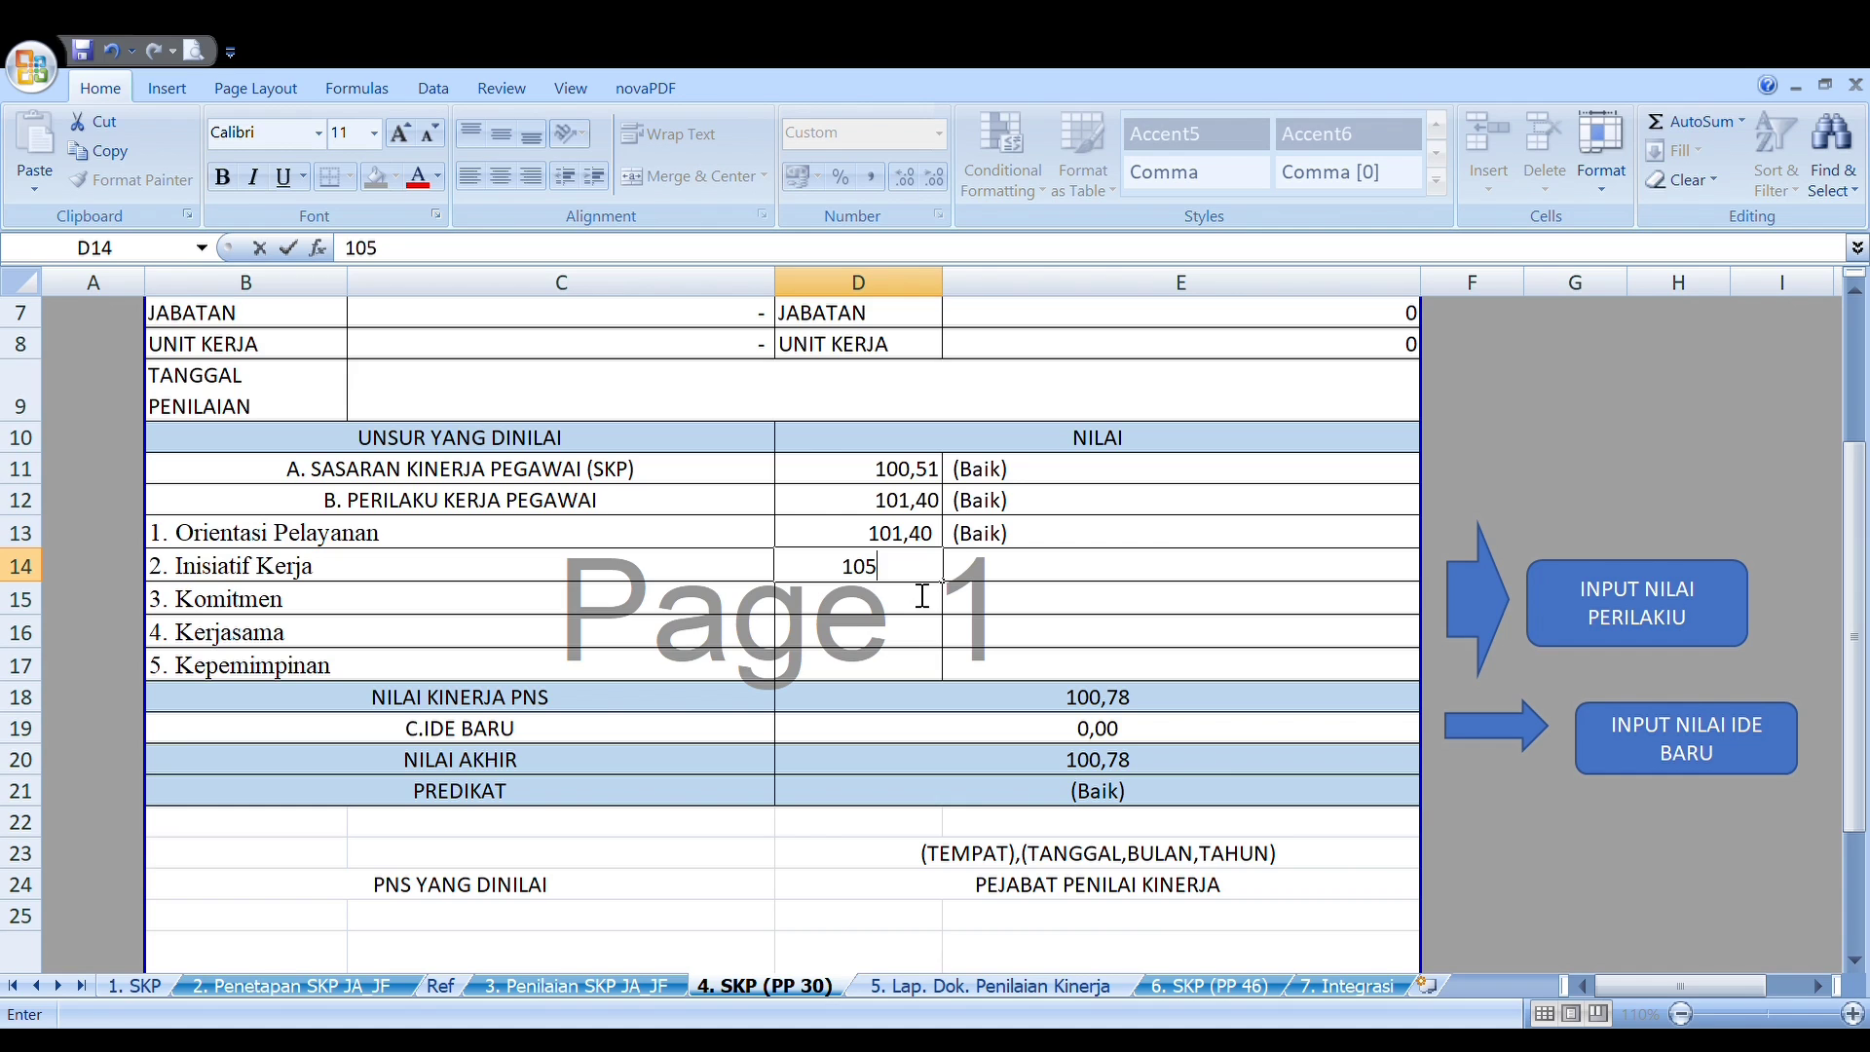
{"action": "type", "text": ",2"}
- Enter 104,4 for Komitmen in D15 and 111,2 for Kerjasama in D16, and check the Perilaku Kerja Pegawai value in D12
{"action": "left_click", "coordinate": [911, 614]}
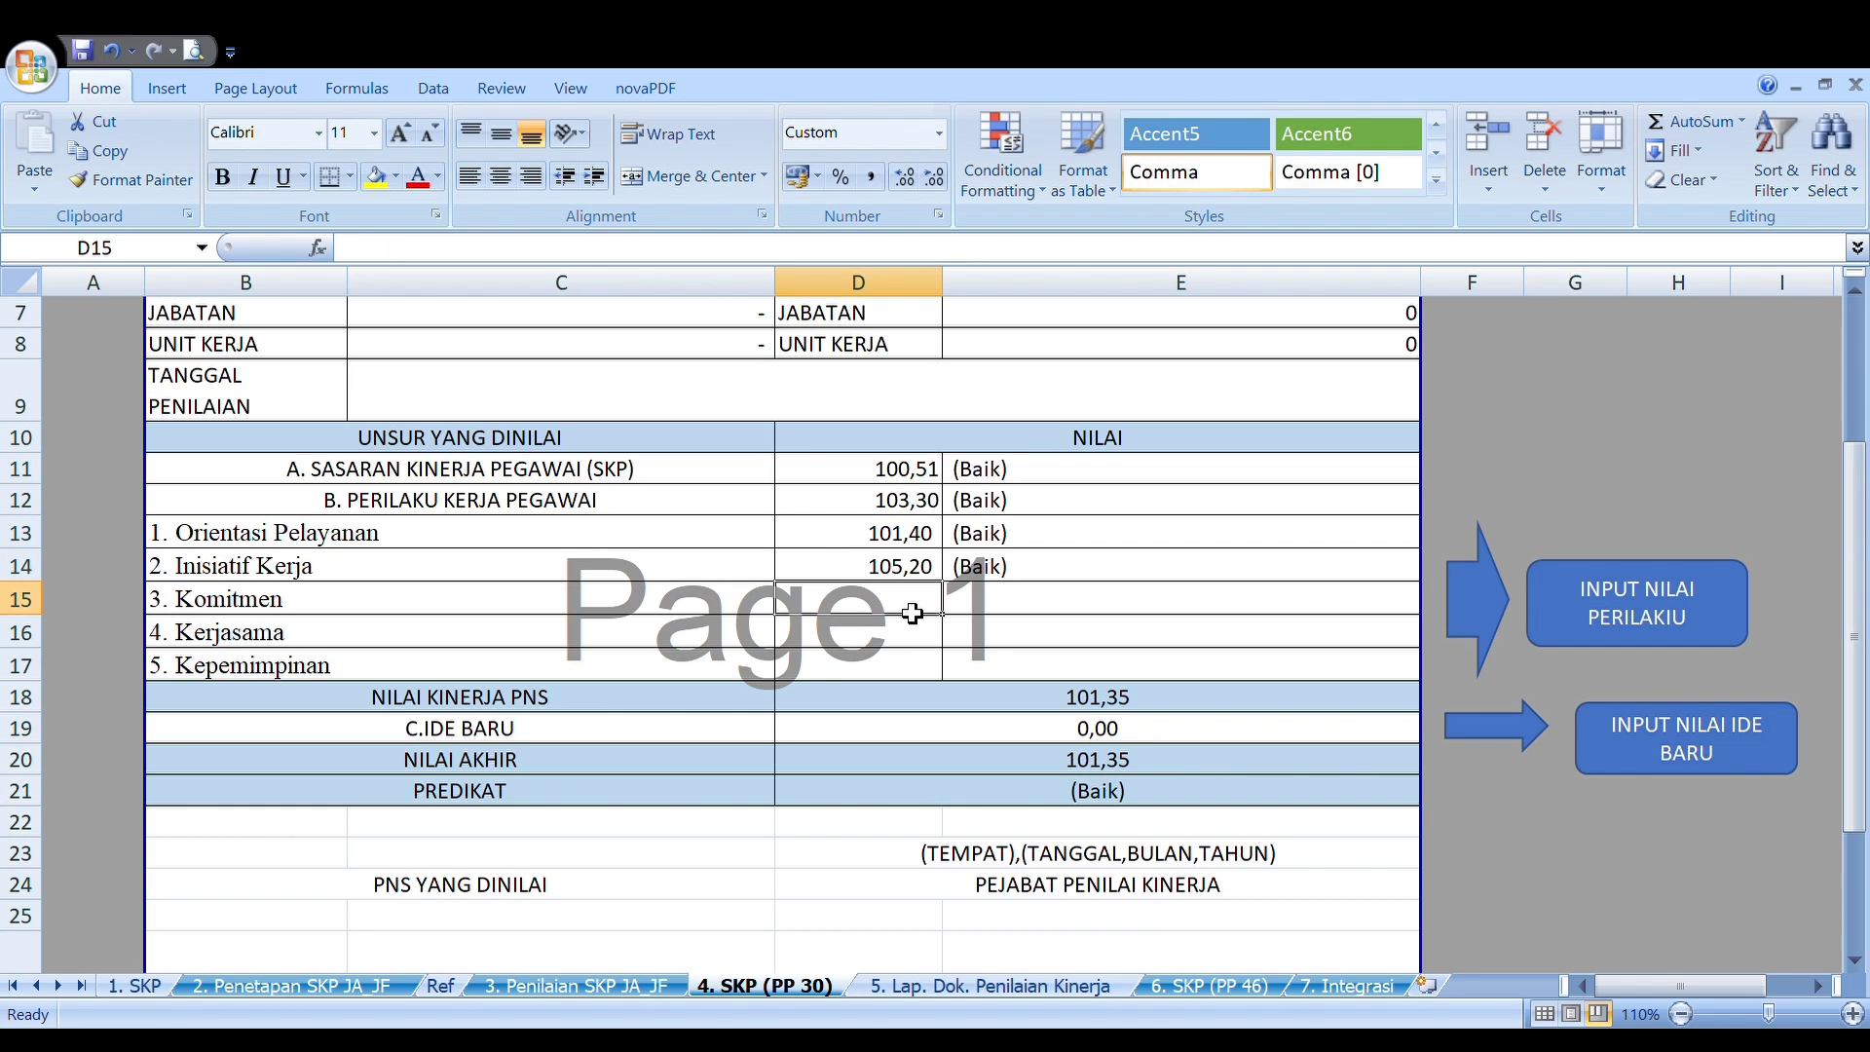
{"action": "type", "text": "1"}
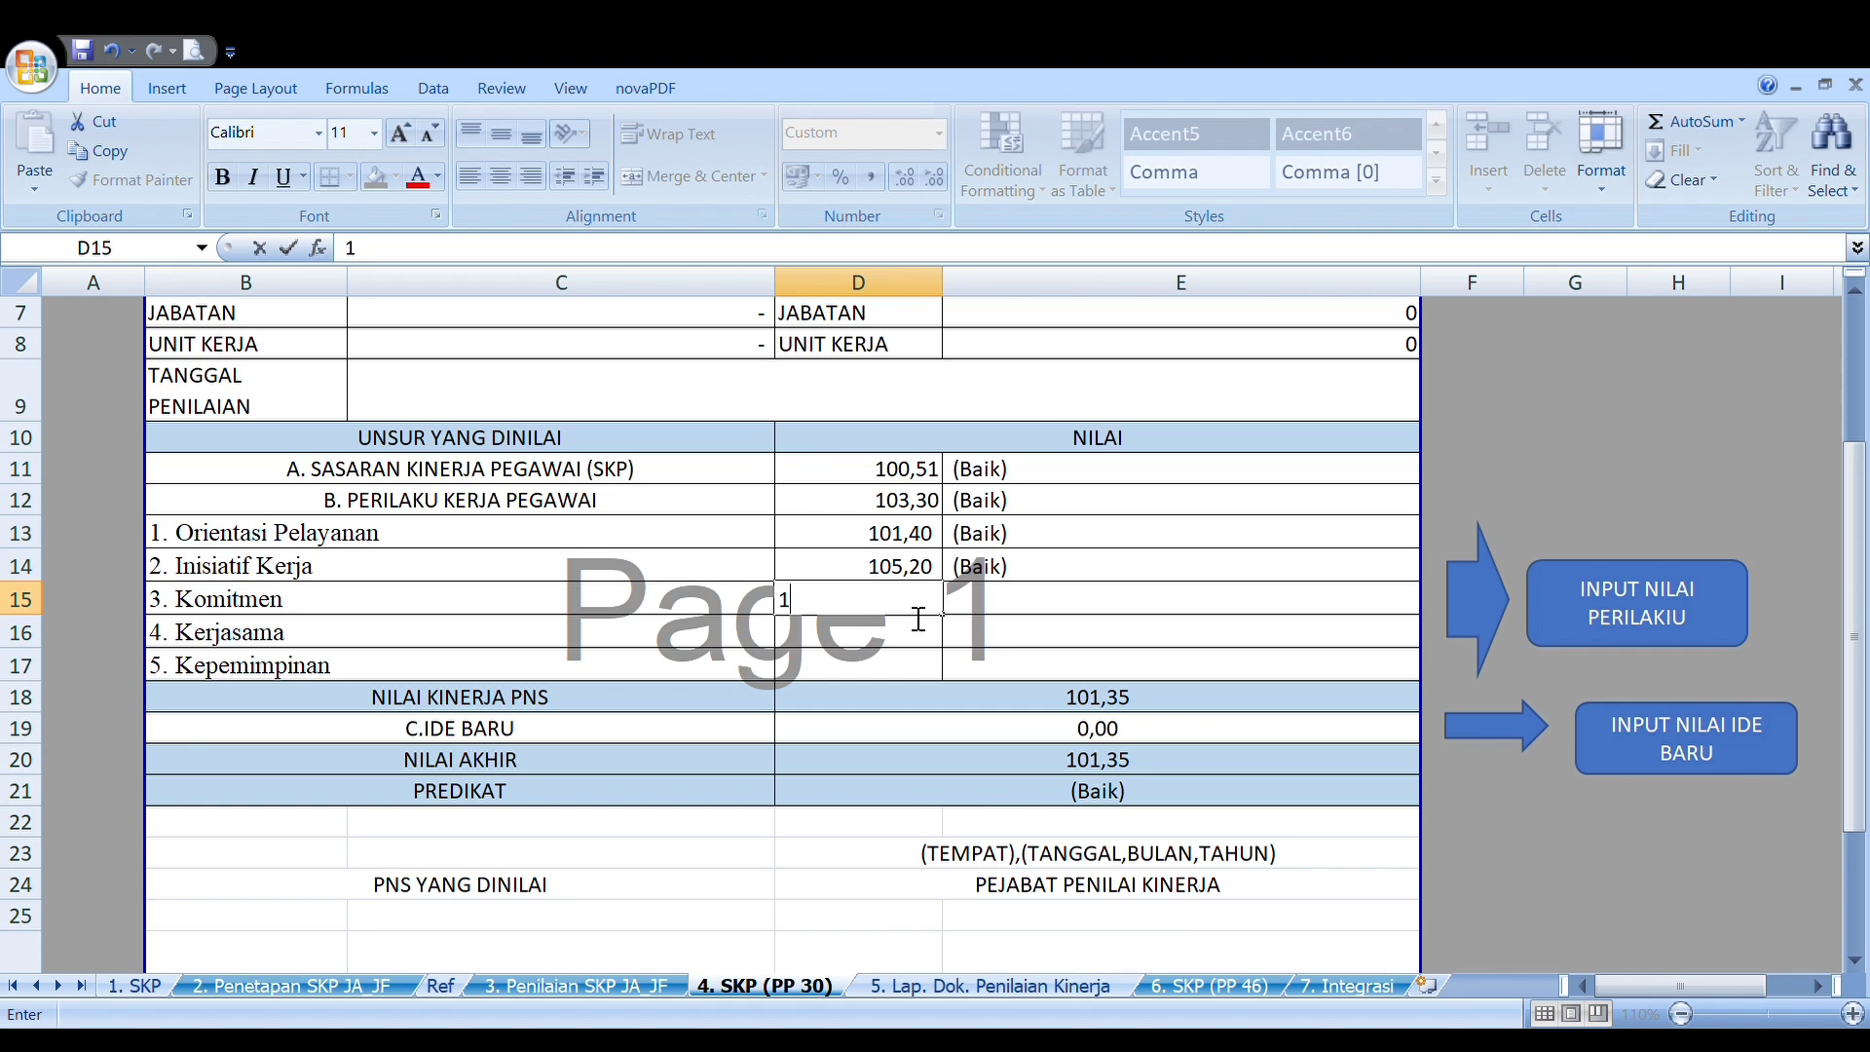
{"action": "type", "text": "04,4"}
{"action": "left_click", "coordinate": [899, 648]}
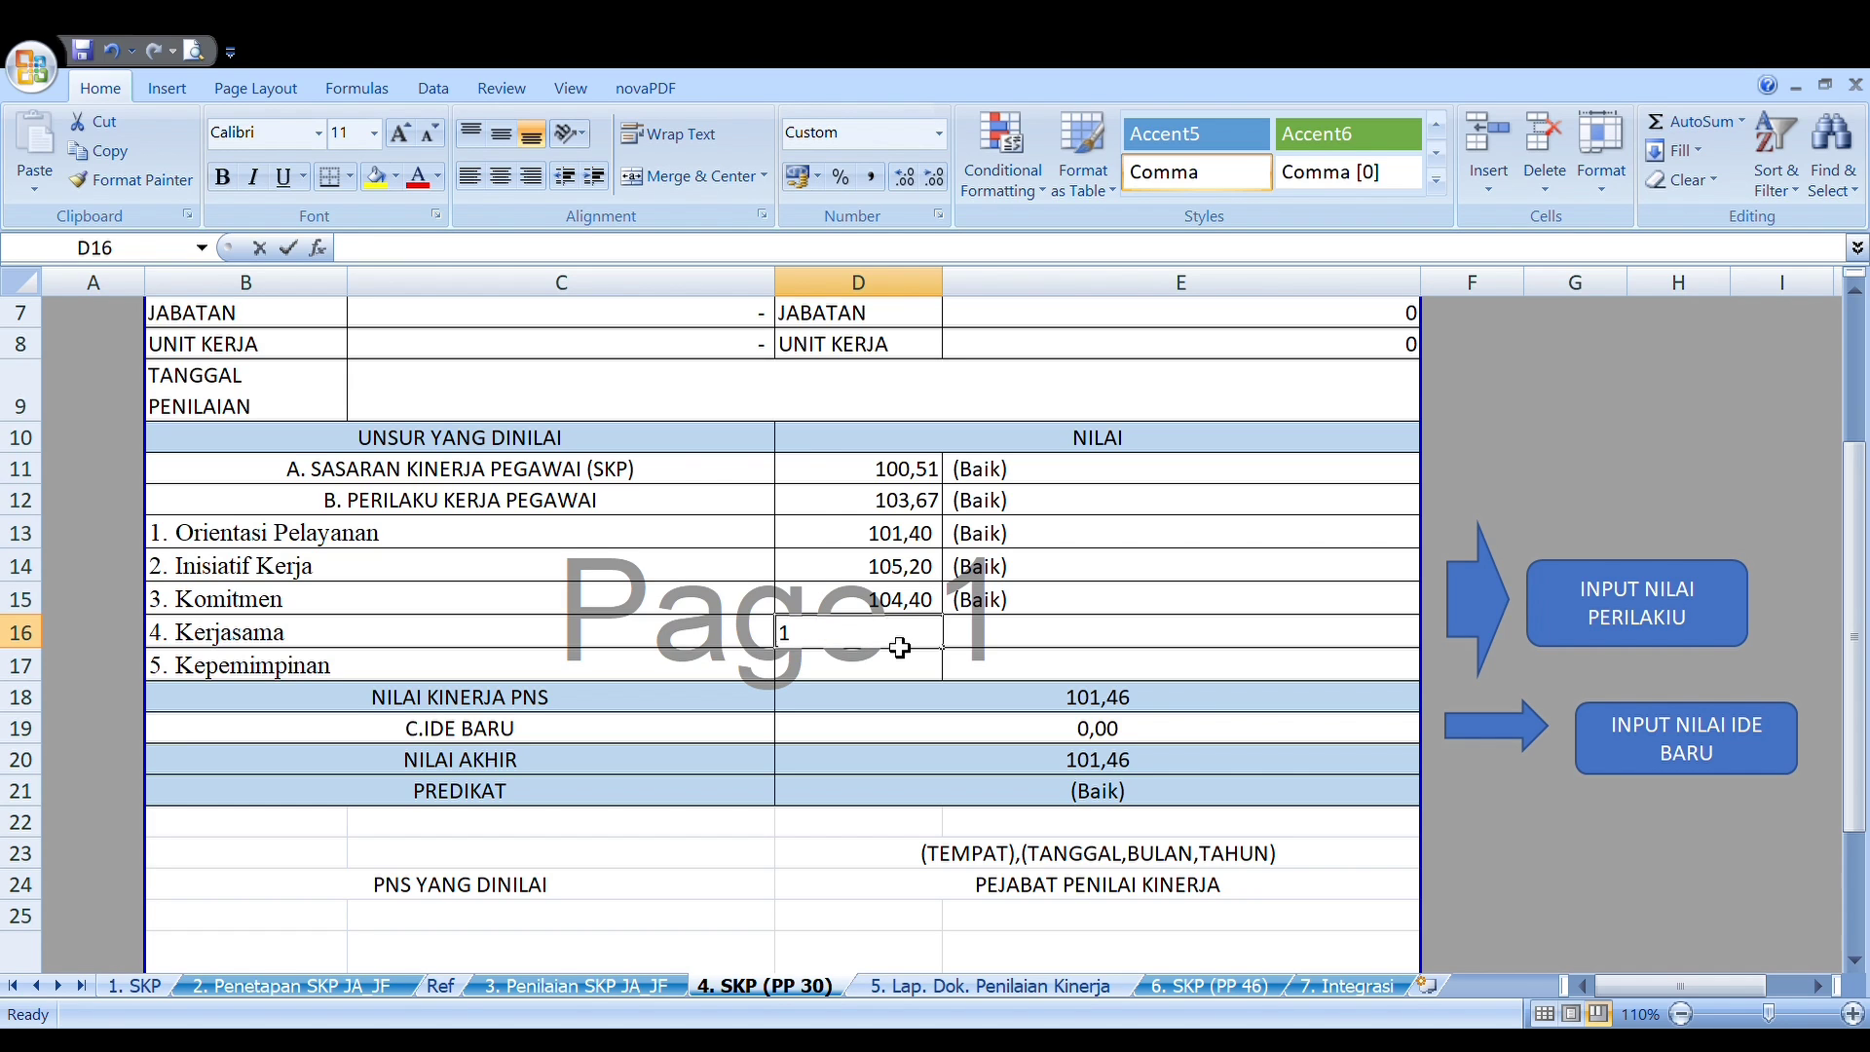
{"action": "type", "text": "11"}
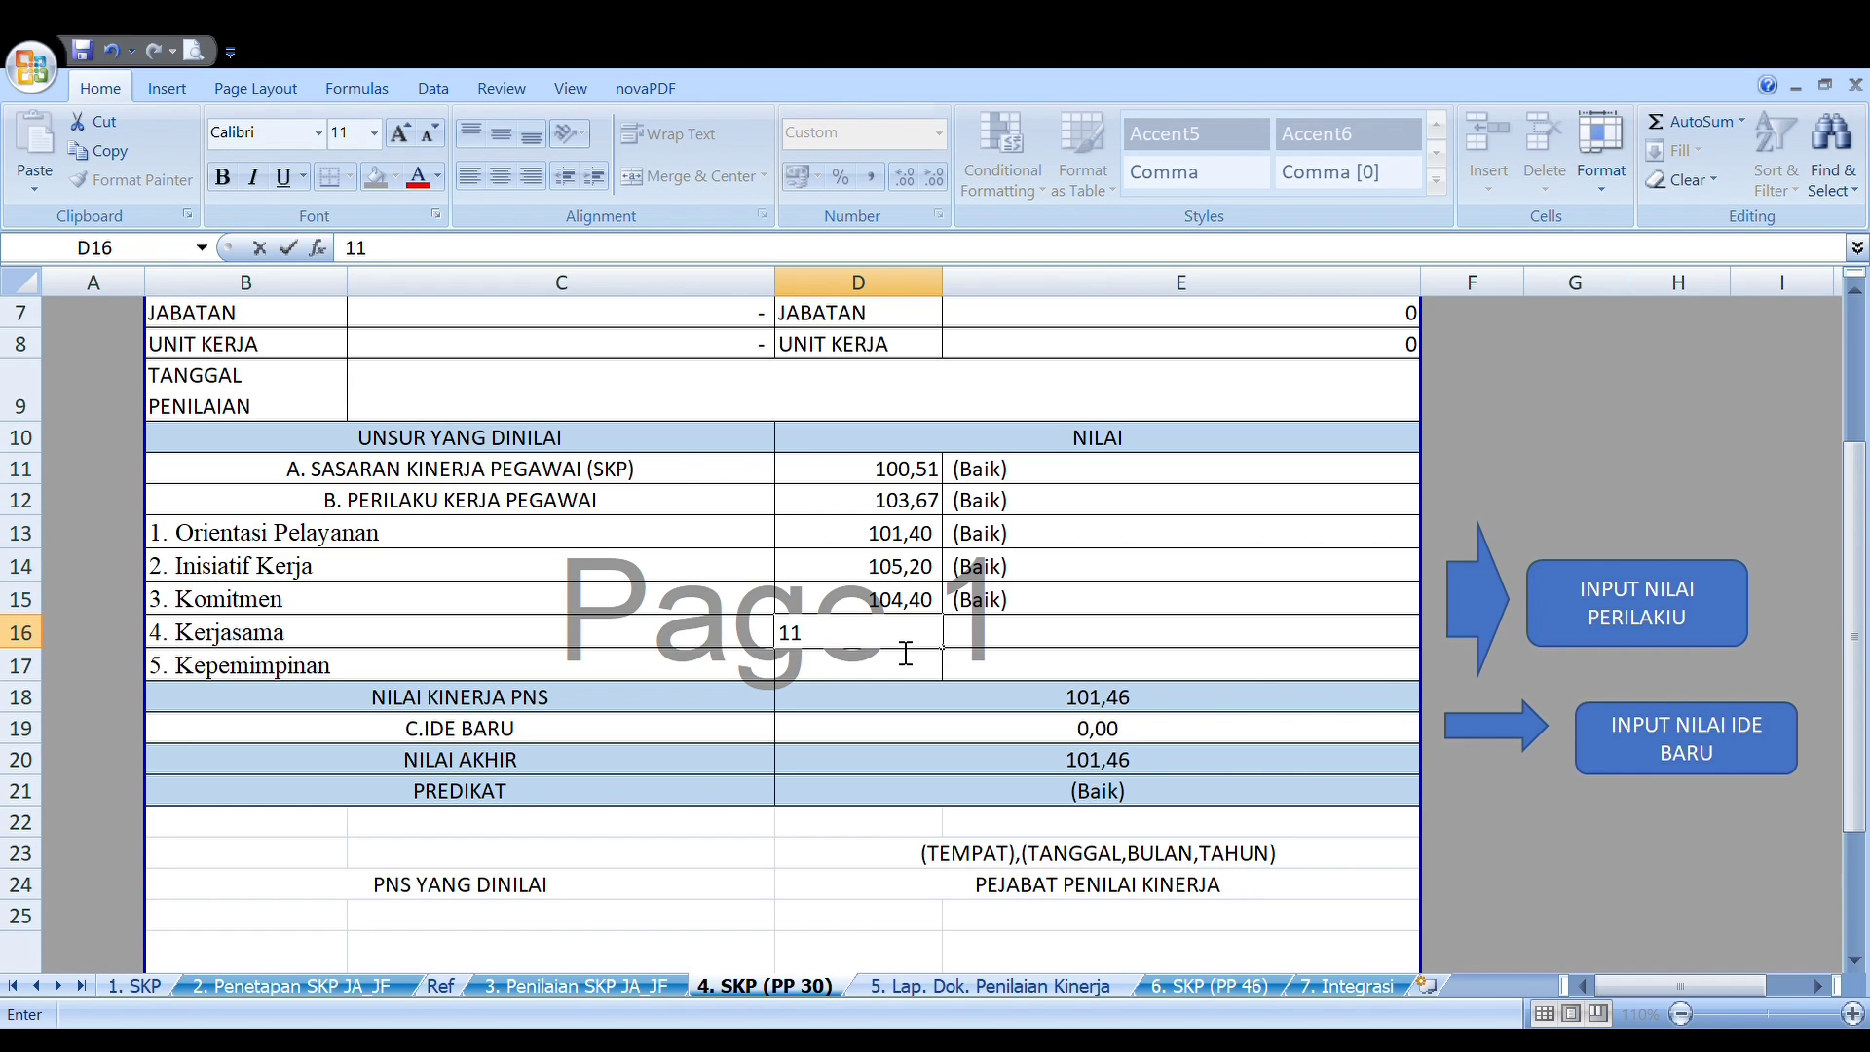
{"action": "type", "text": "1,2"}
{"action": "left_click", "coordinate": [863, 672]}
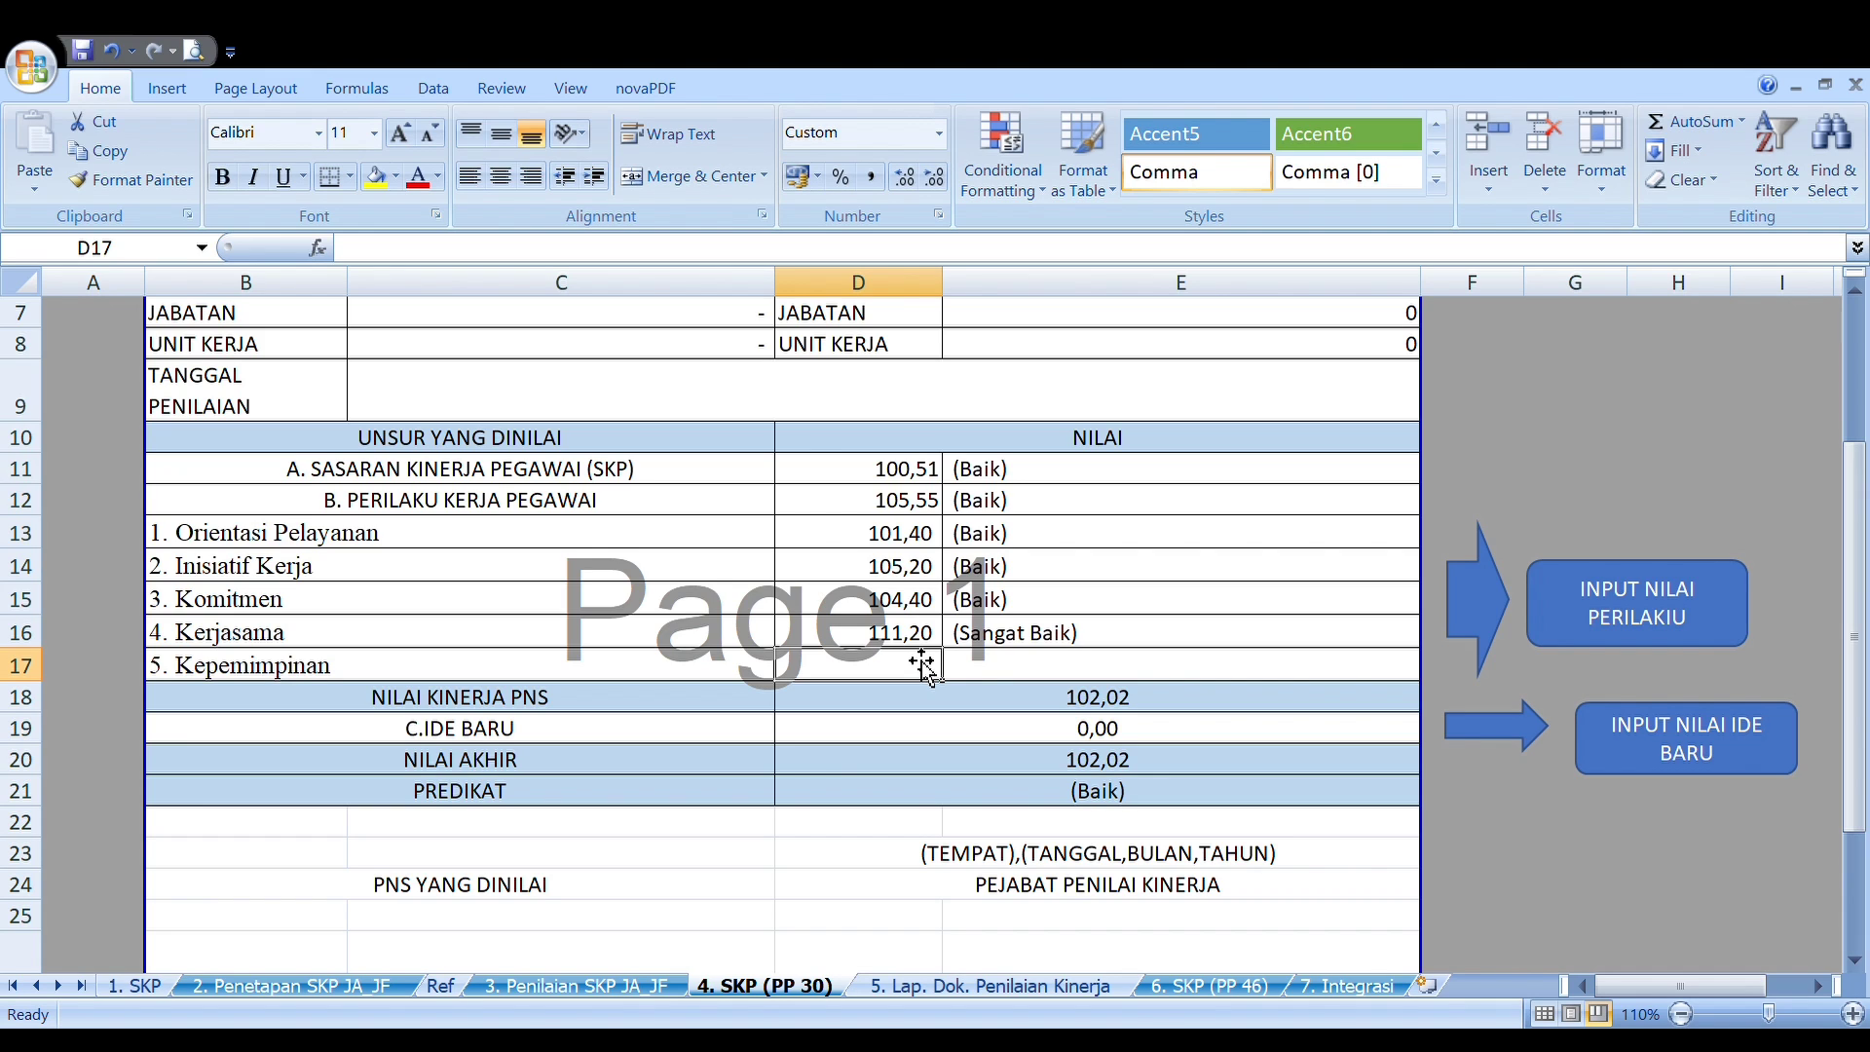
{"action": "left_click", "coordinate": [908, 506]}
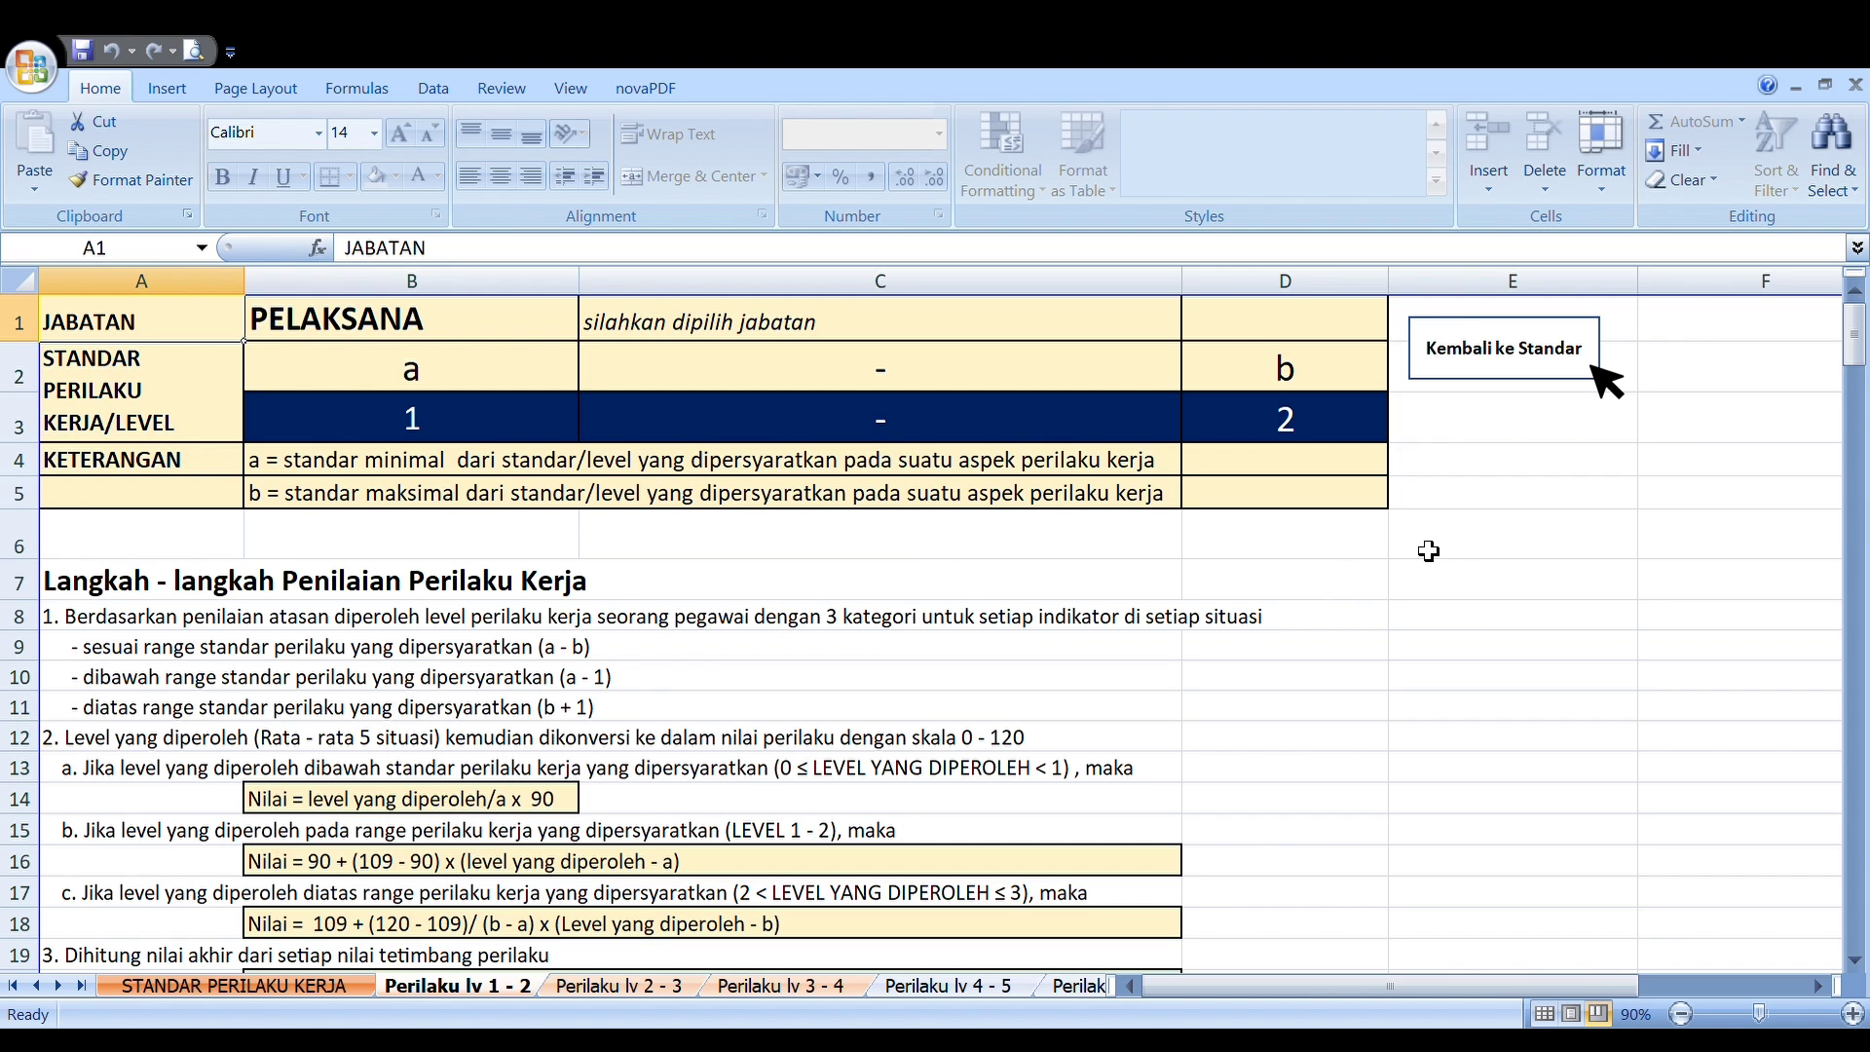
- Return from the Pelaksana guide to the STANDAR PERILAKU KERJA overview and look over the required behaviour levels per position
{"action": "left_click", "coordinate": [1504, 365]}
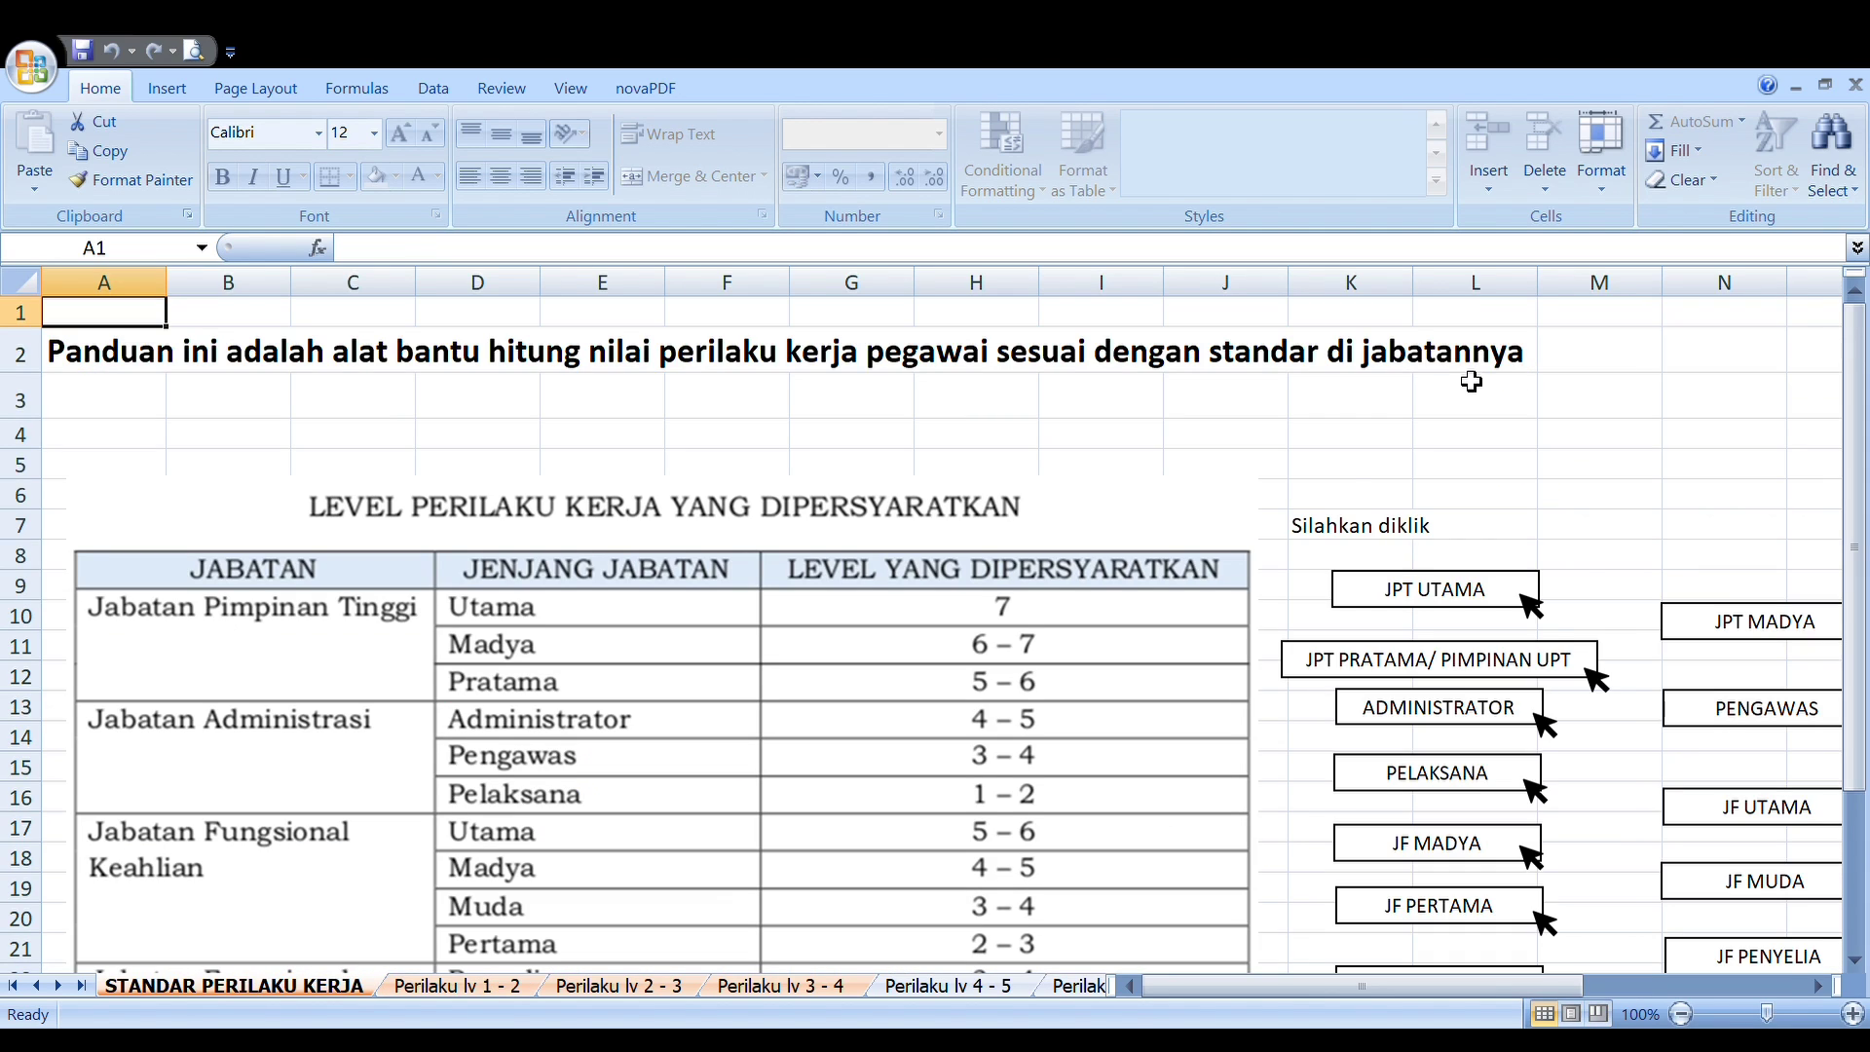
{"action": "scroll", "coordinate": [1215, 526], "scroll_direction": "down", "scroll_amount": 1}
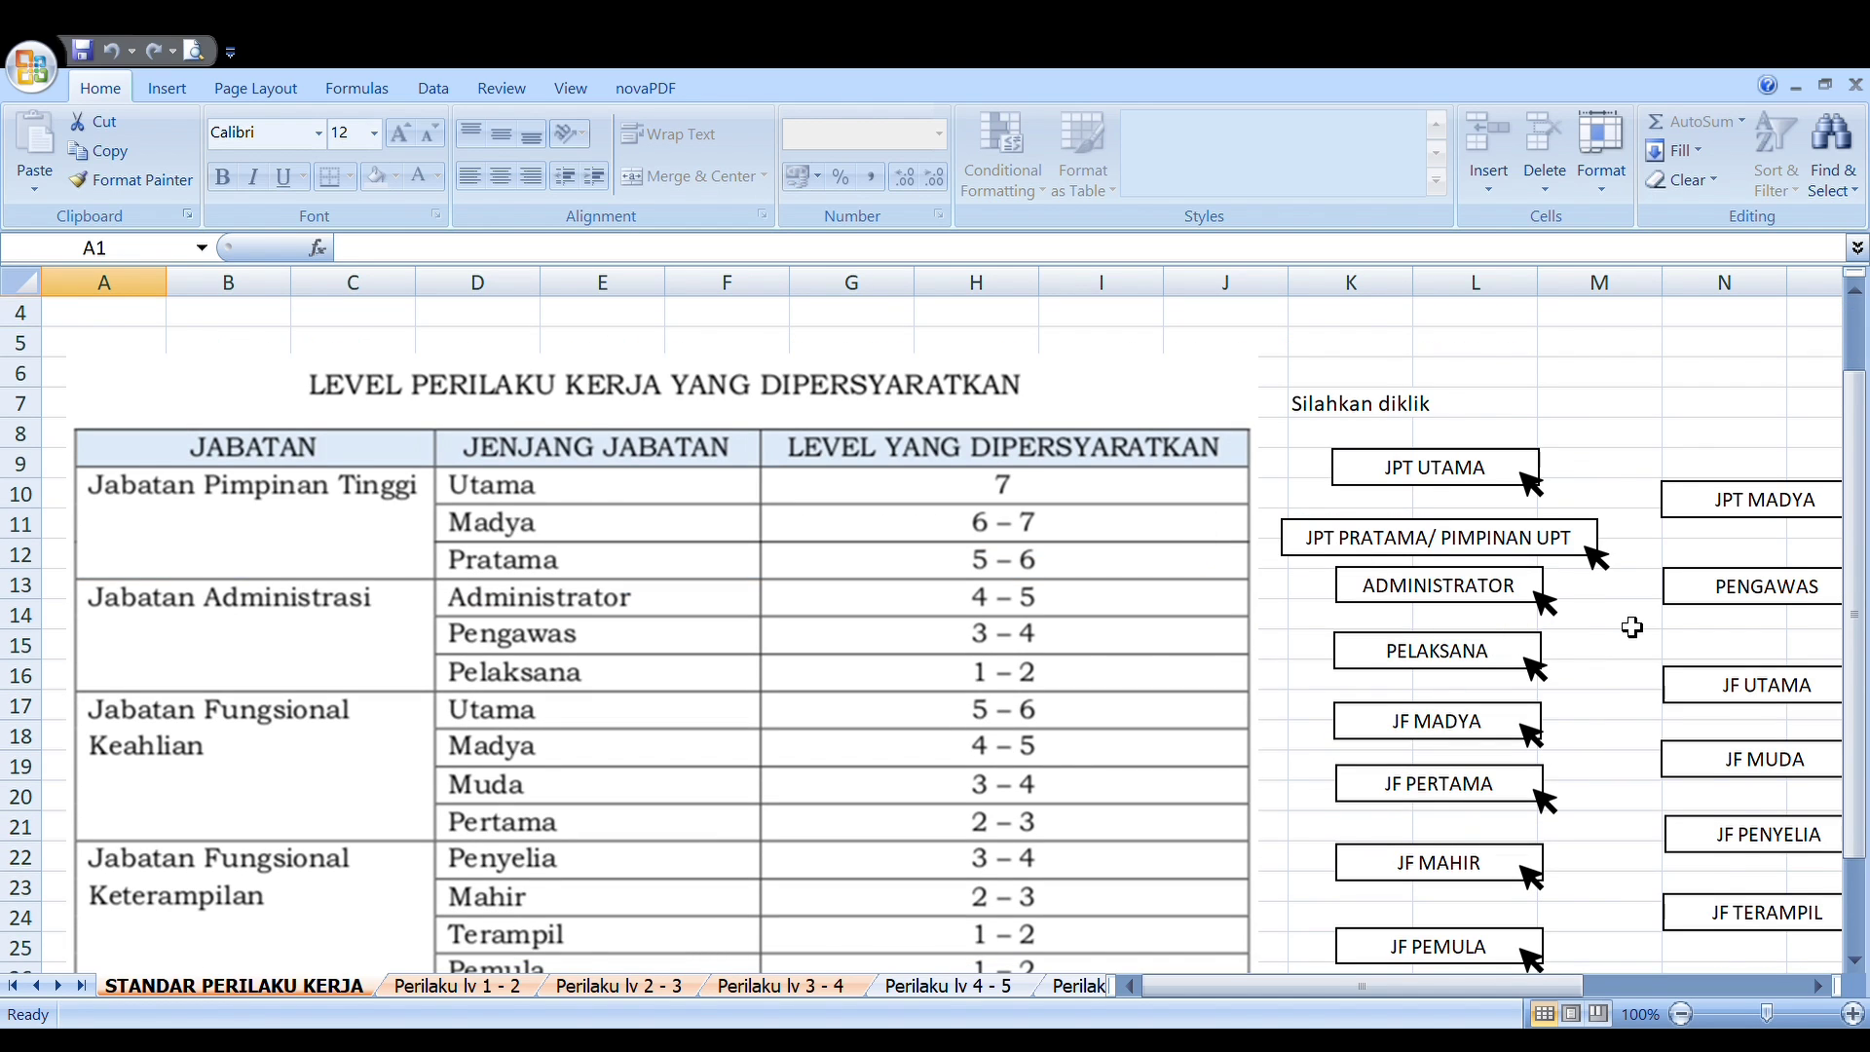